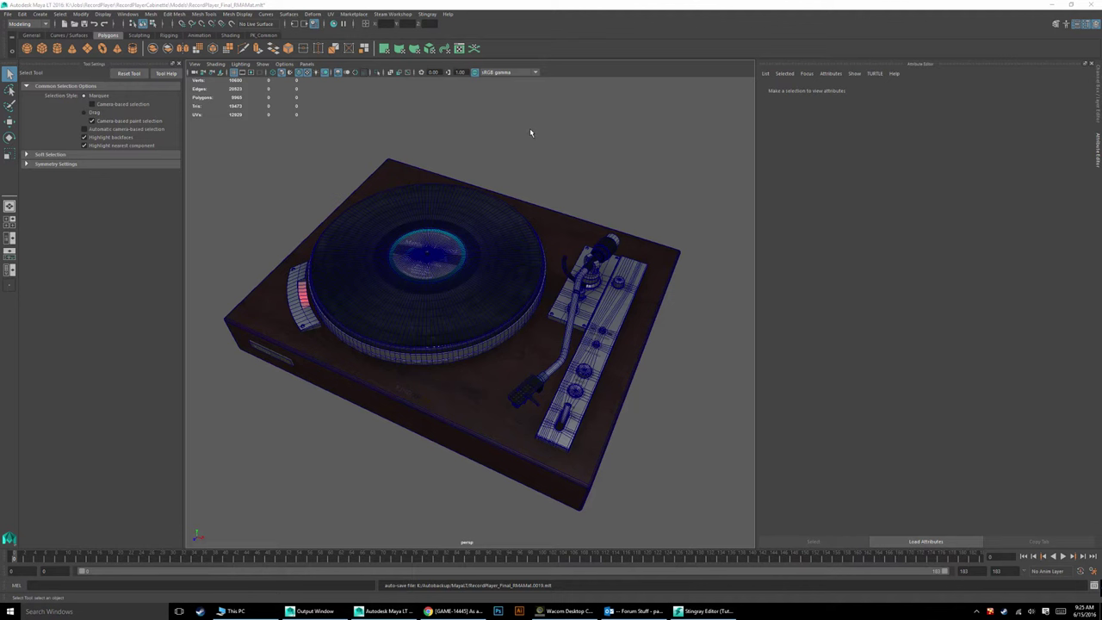
Step: Open the Game Exporter for the turntable scene and enlarge its window to show the full animation clip list
left_click_drag(625, 363, 620, 344, "alt")
left_click_drag(467, 339, 622, 287, "alt")
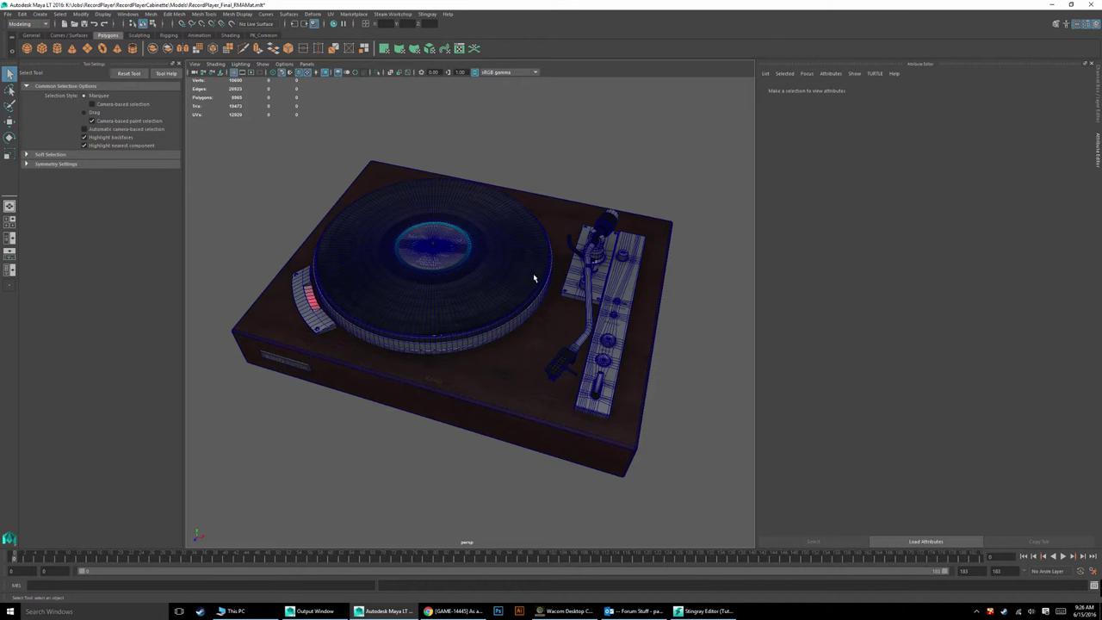
left_click(9, 15)
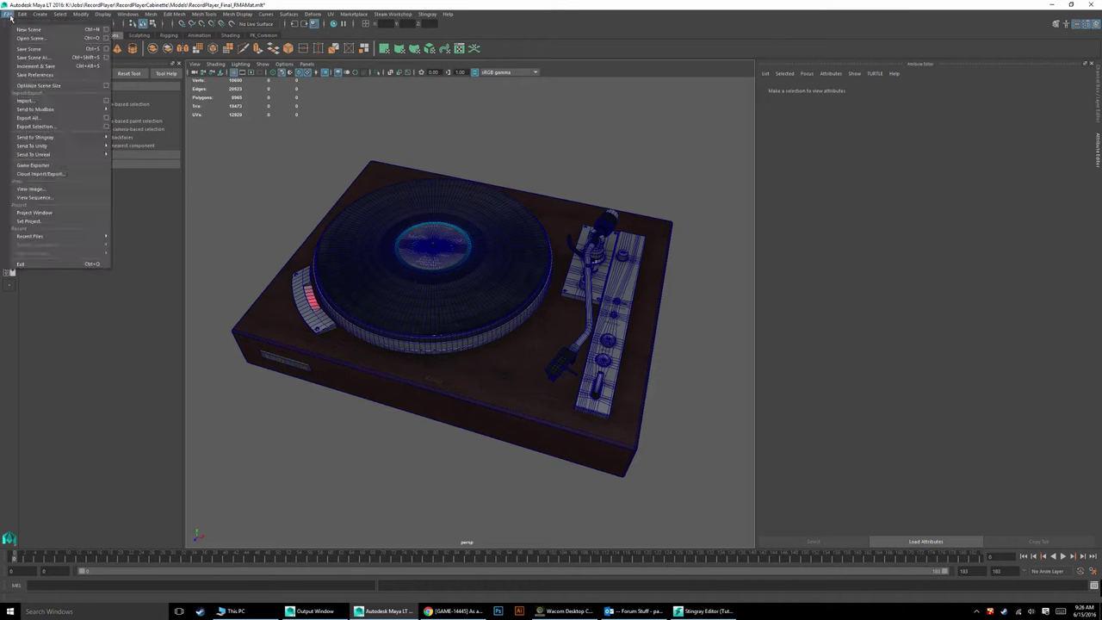
left_click(32, 165)
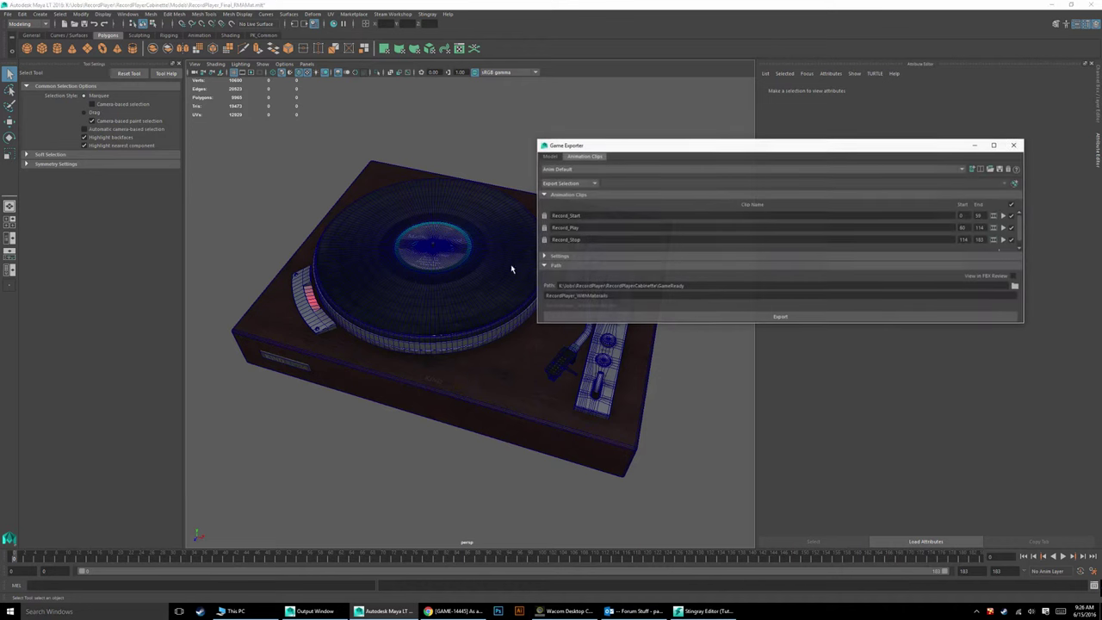
left_click_drag(769, 148, 533, 189)
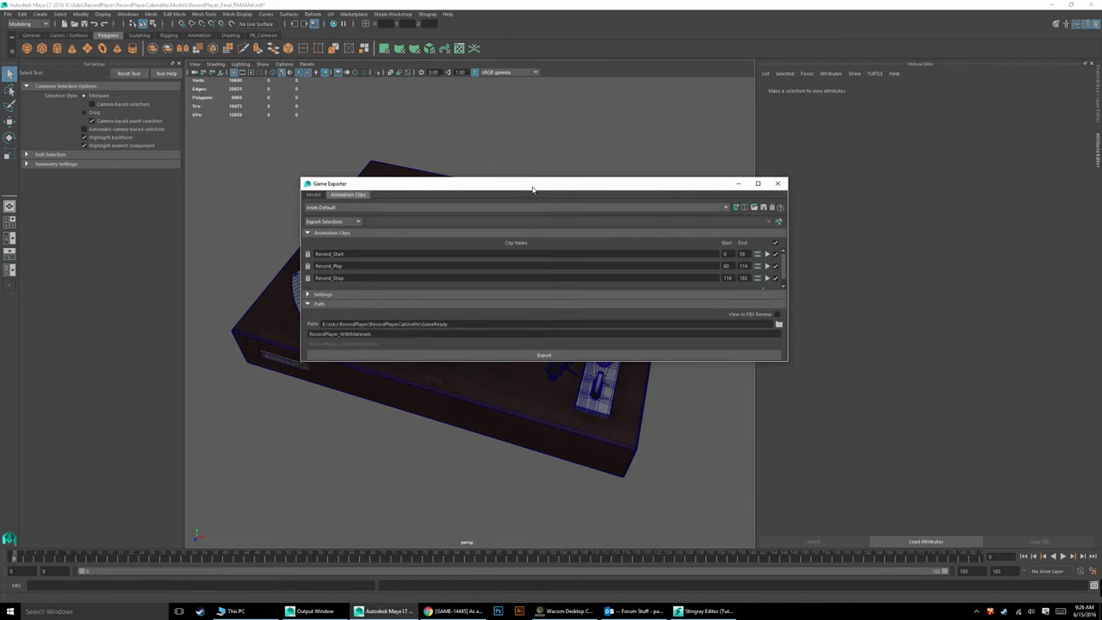
left_click_drag(524, 362, 524, 451)
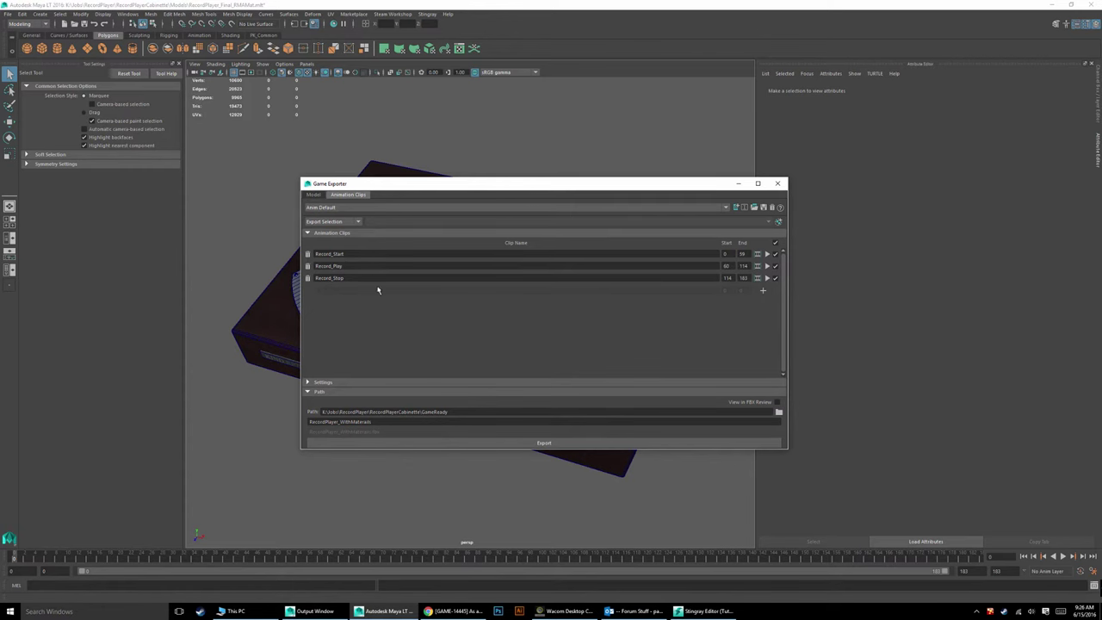
Step: Try to export the Record_Start, Record_Play and Record_Stop clips to the RecordPlayer_WithMaterails file
double_click(383, 422)
left_click(556, 444)
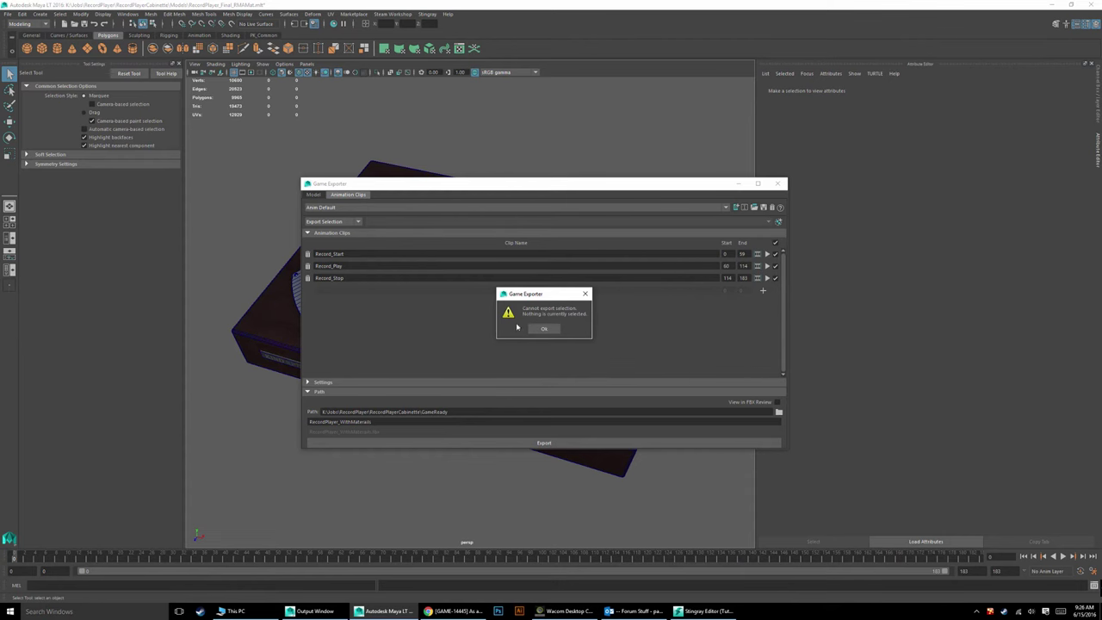
left_click(546, 329)
Step: Select the whole record player model and keep the Game Exporter set to Export Selection
left_click_drag(421, 184, 945, 100)
left_click_drag(214, 121, 679, 533)
left_click_drag(995, 109, 464, 161)
left_click(326, 190)
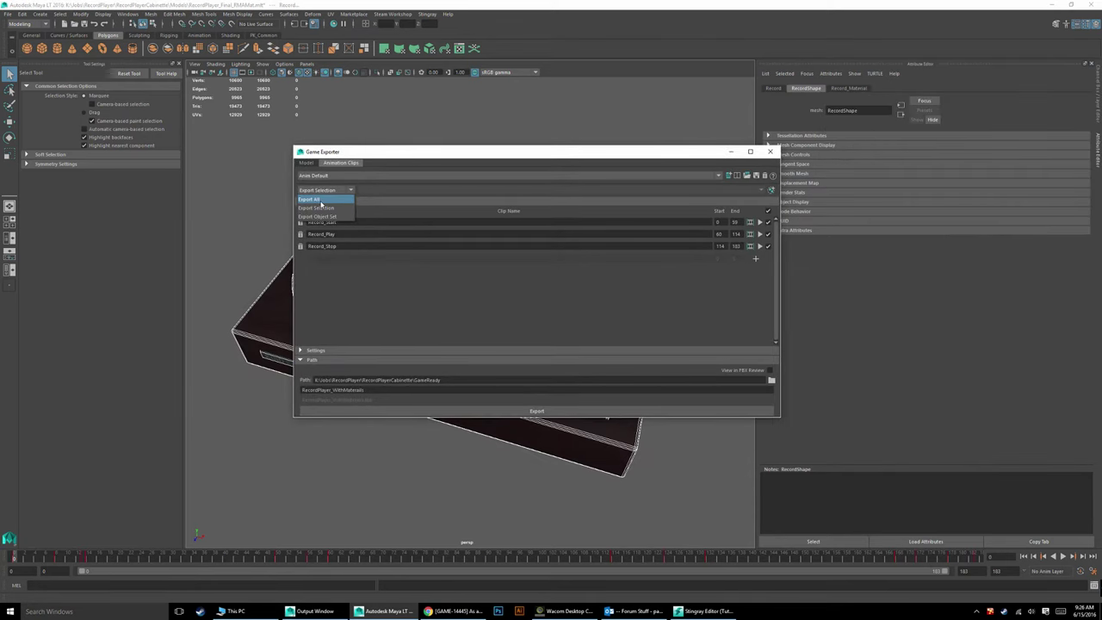
left_click(320, 212)
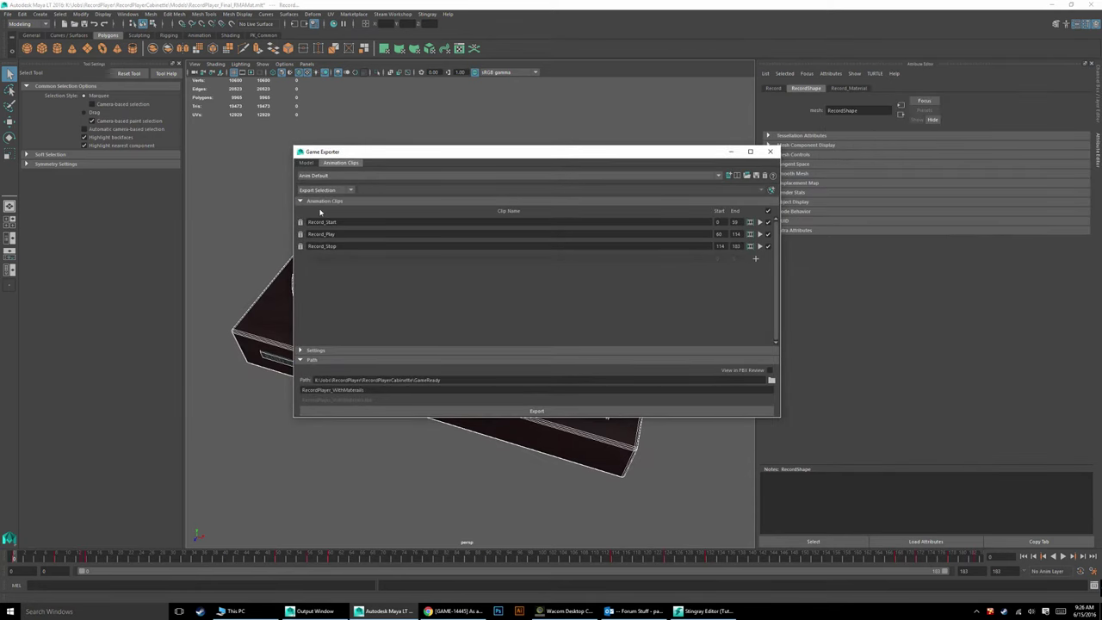
Step: Export the selected record player with its animation clips, replacing the existing RecordPlayer_WithMaterails.fbx, and close the exporter
left_click(537, 325)
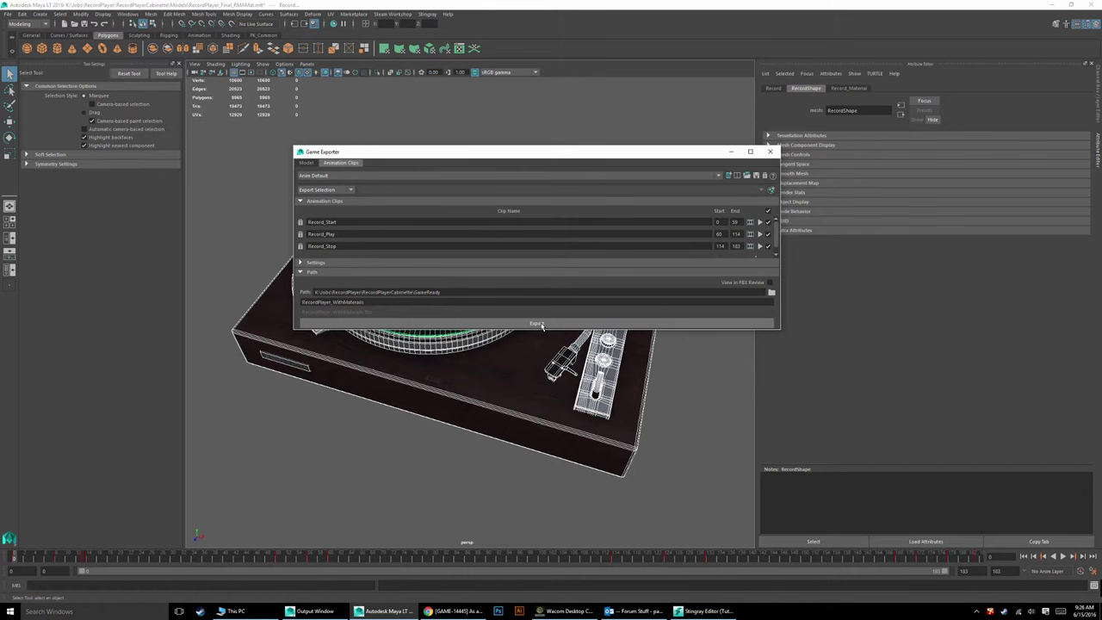
left_click(540, 324)
left_click(517, 253)
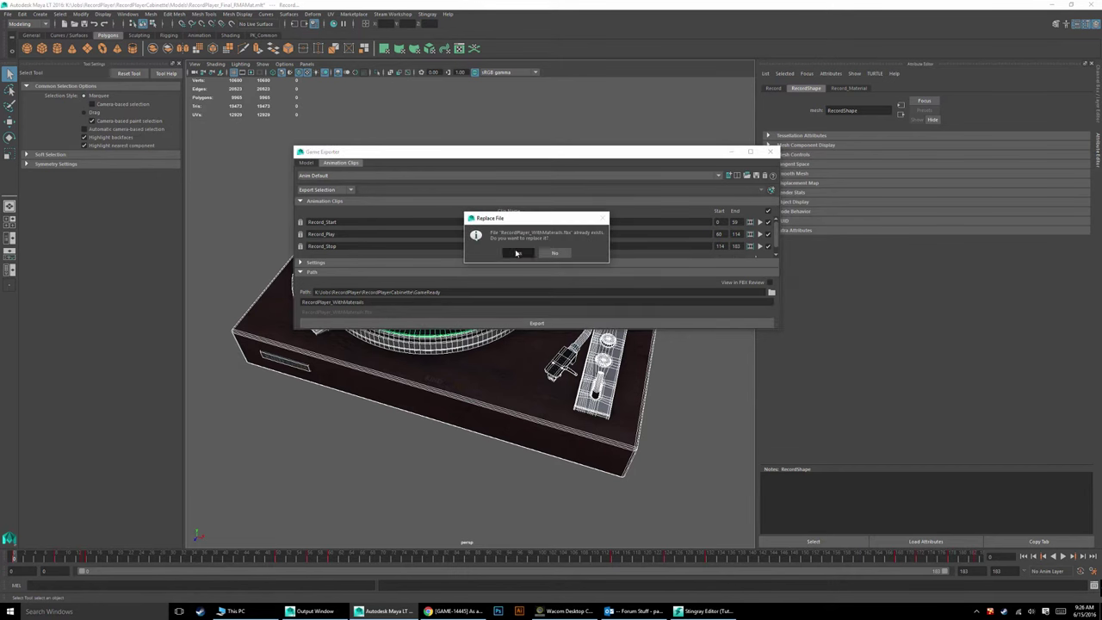
left_click(537, 253)
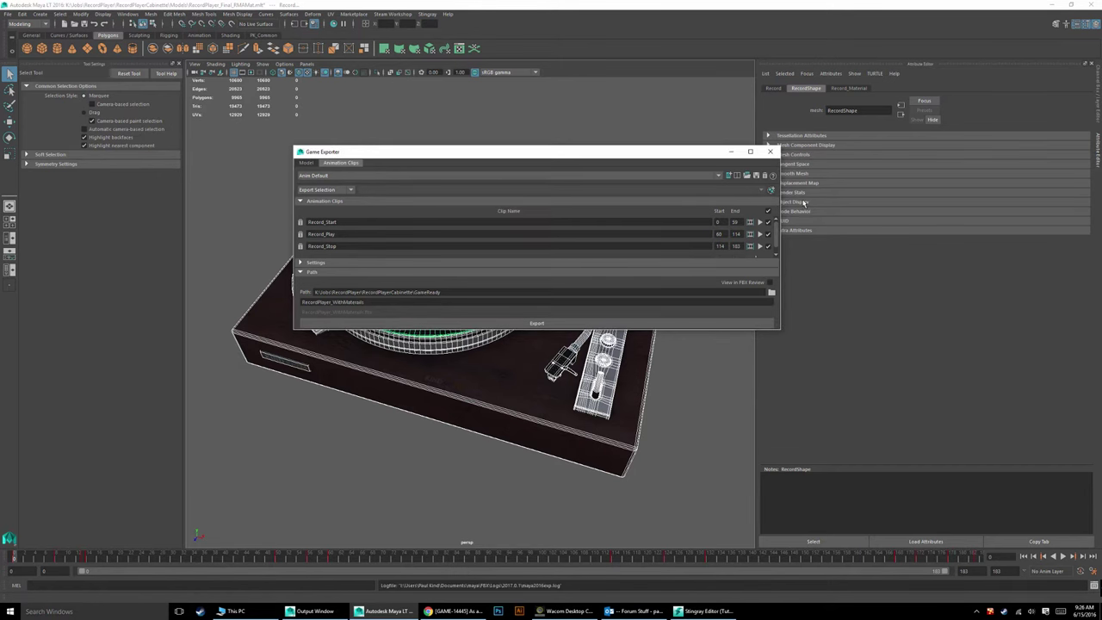
left_click(773, 152)
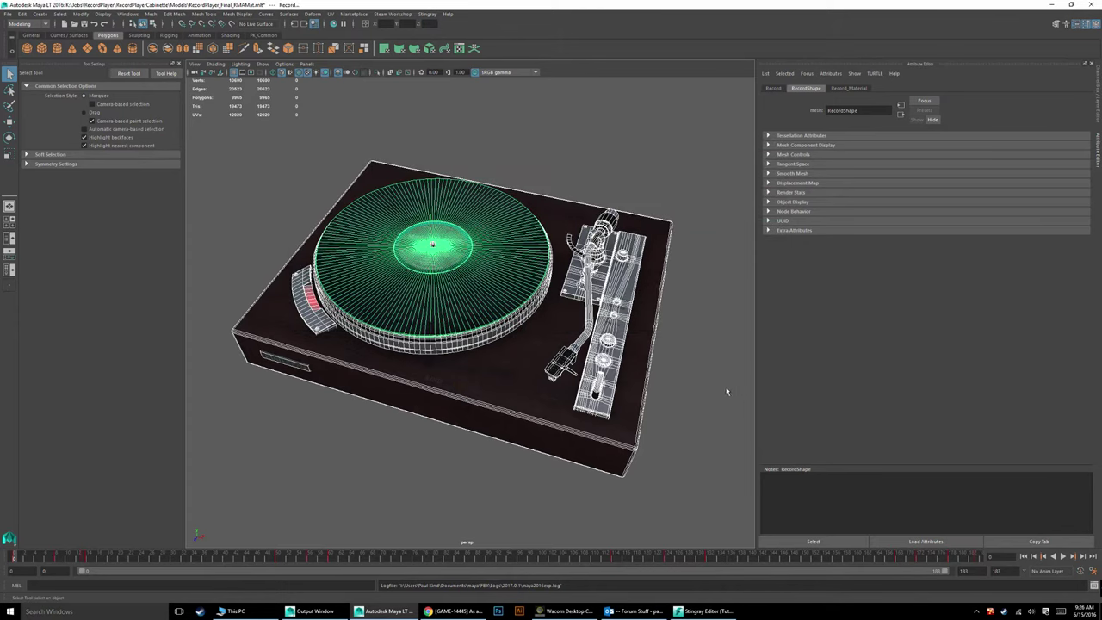
left_click(745, 466)
Step: Switch to Stingray and open the RecordPlayer_WithMaterials folder under content/models
left_click(704, 611)
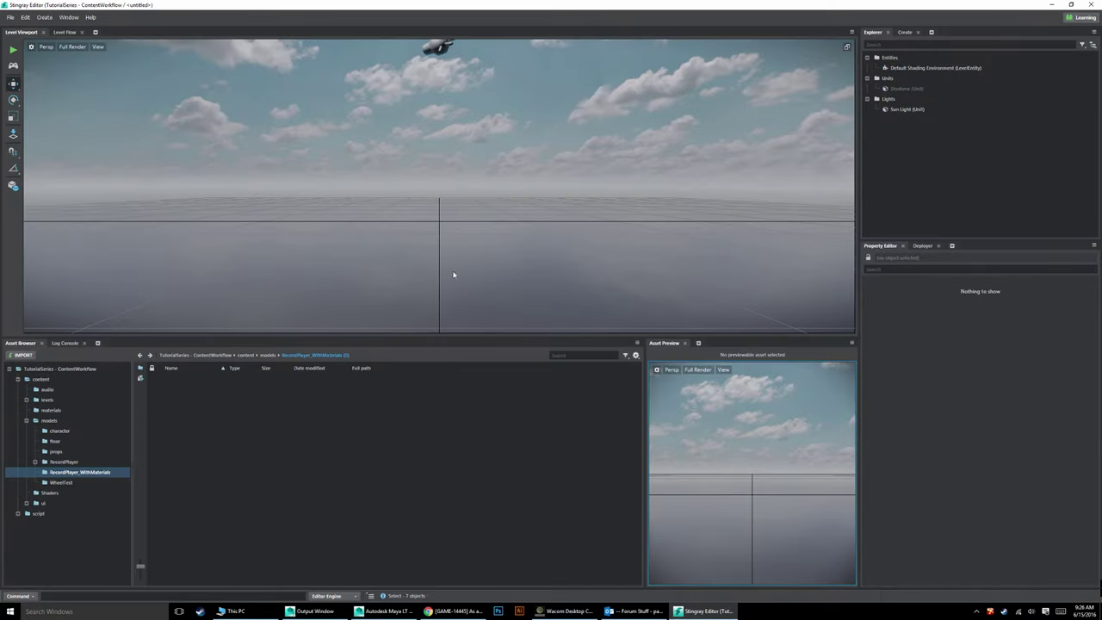
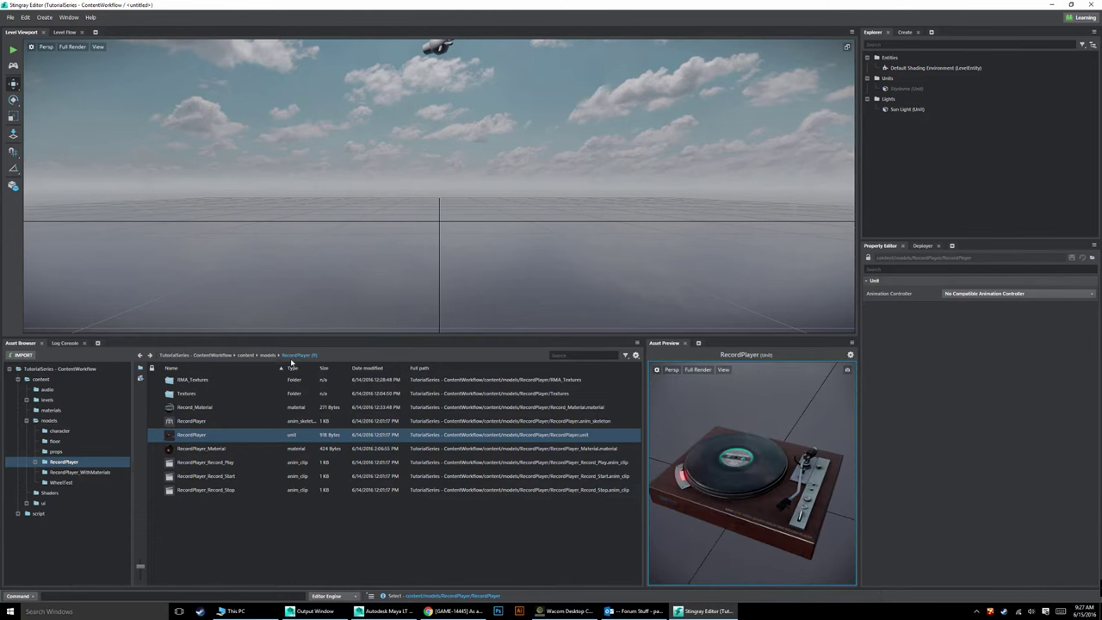
left_click(268, 354)
double_click(192, 438)
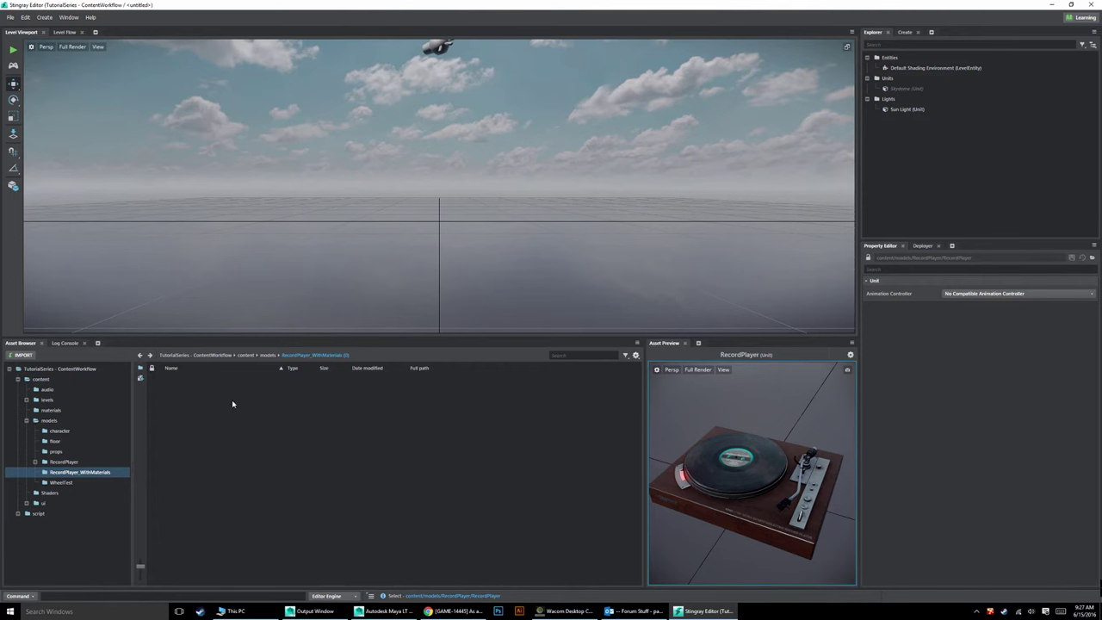
Step: Import RecordPlayer_WithMaterails.fbx from Jobs/RecordPlayer/RecordPlayerCabinette/GameReady with its materials, textures, skeleton and animation clips, using the default FBX import options
left_click(23, 354)
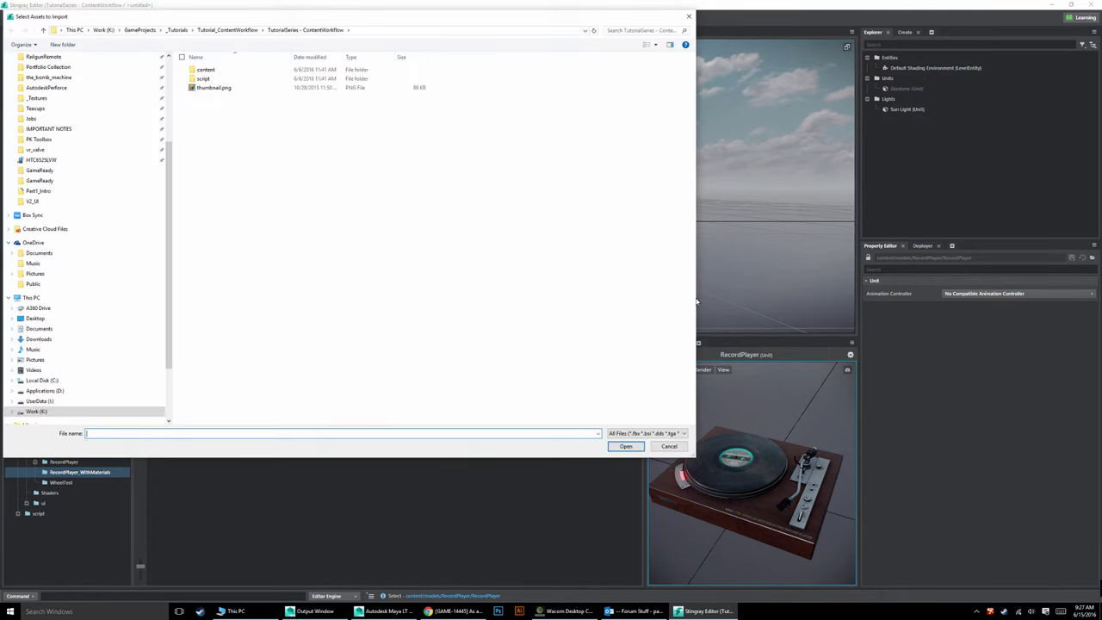
left_click(32, 118)
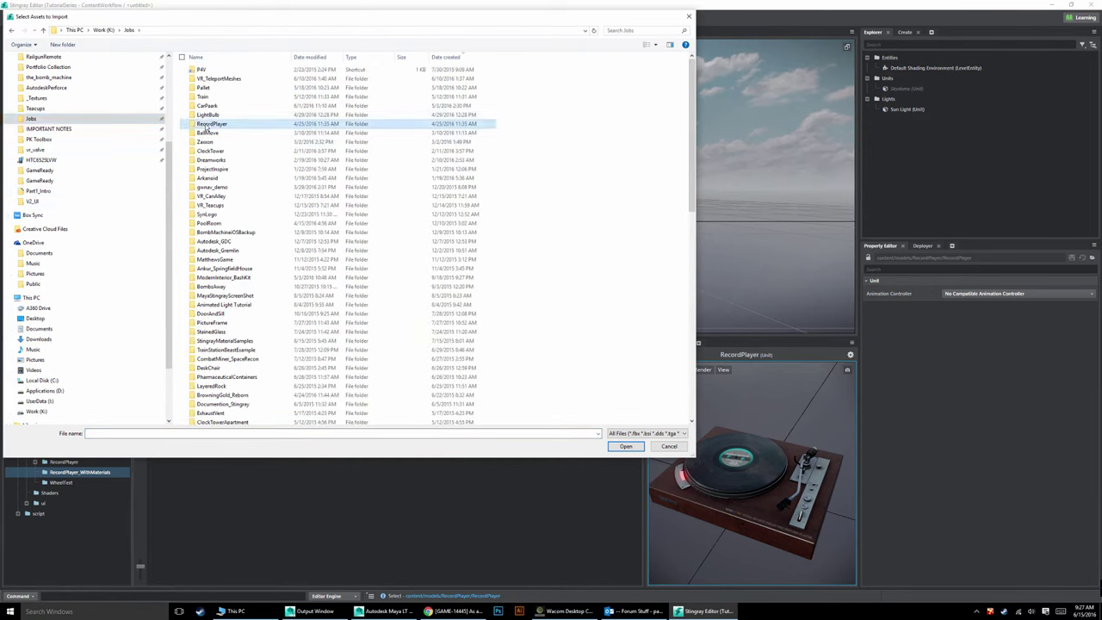
double_click(212, 123)
double_click(213, 71)
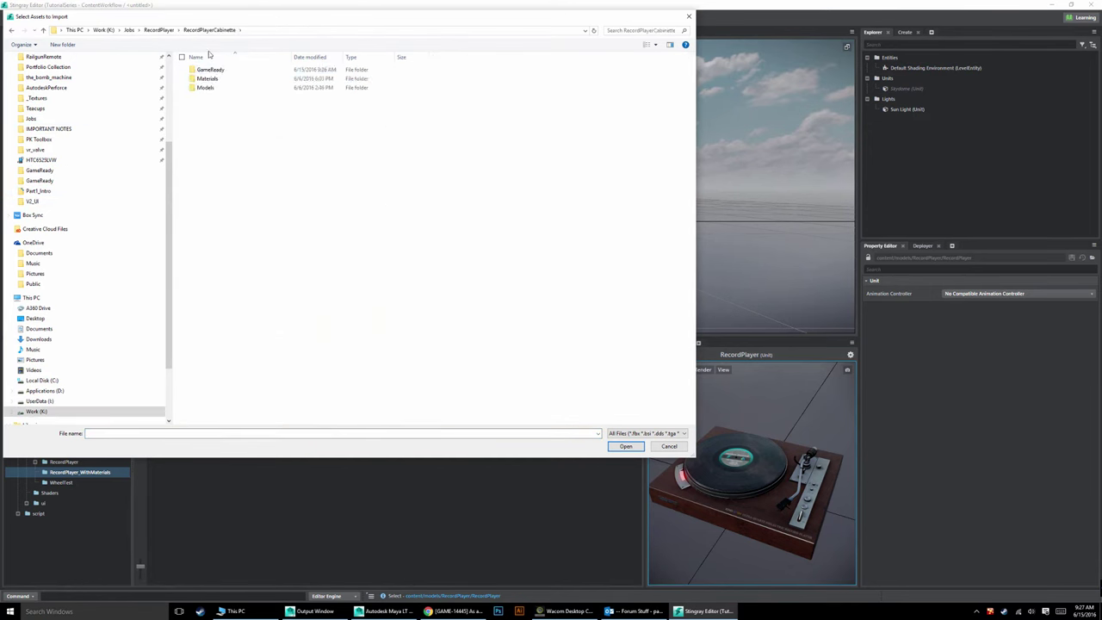
double_click(210, 69)
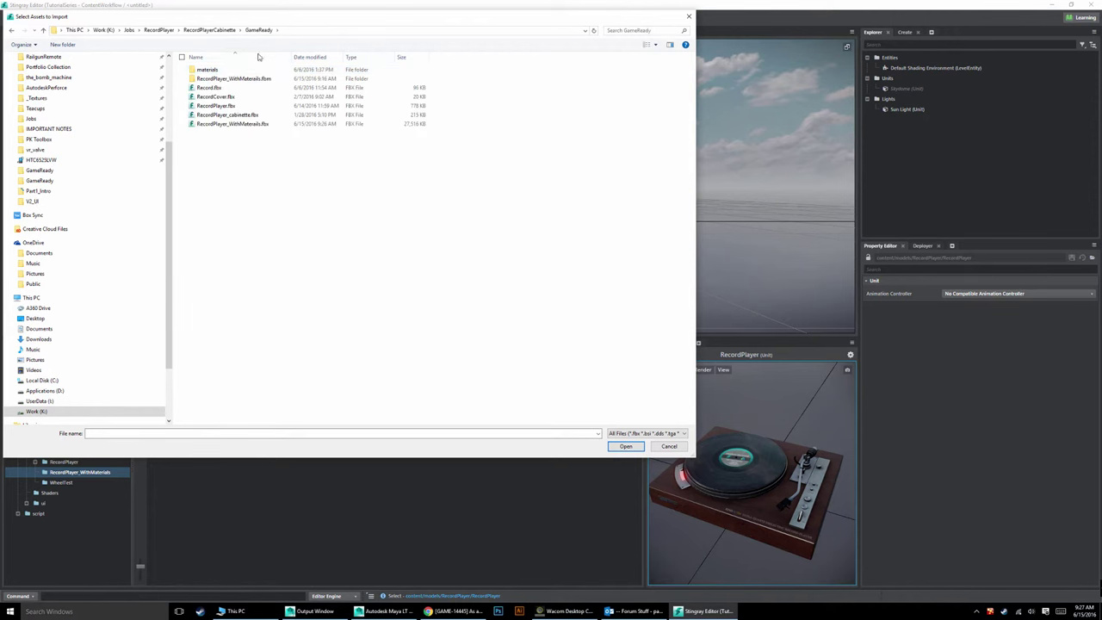
left_click(229, 125)
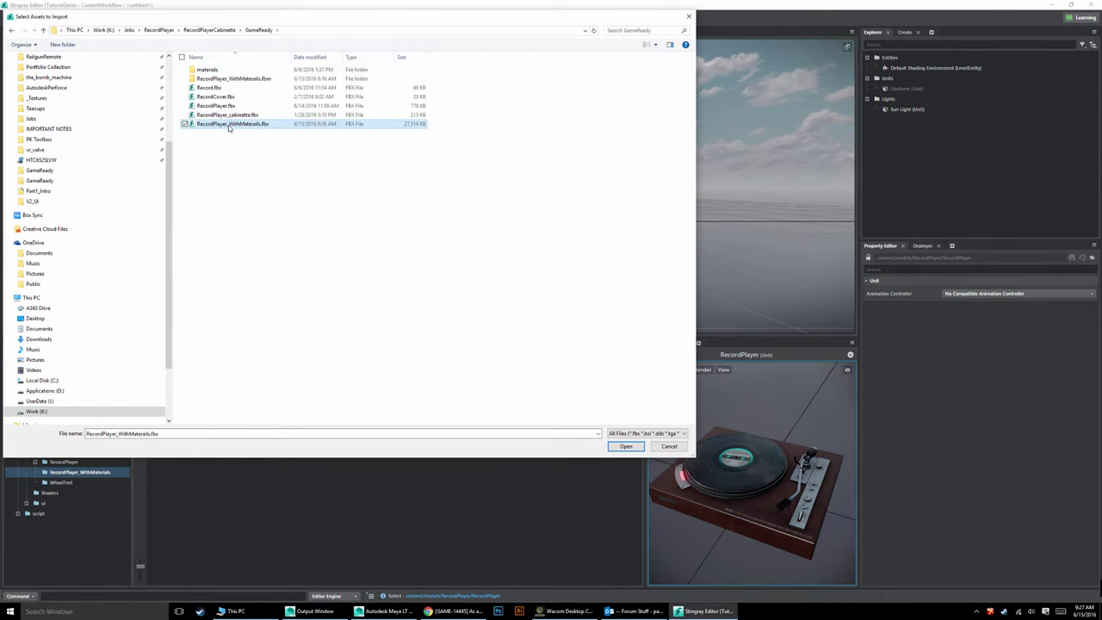
left_click(626, 446)
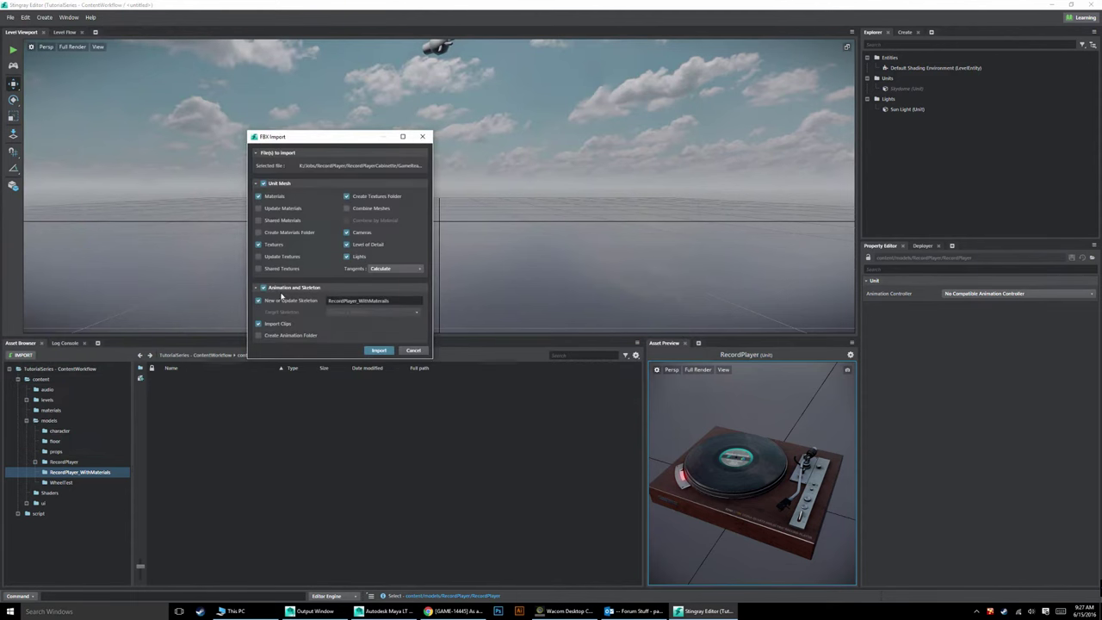
left_click(380, 351)
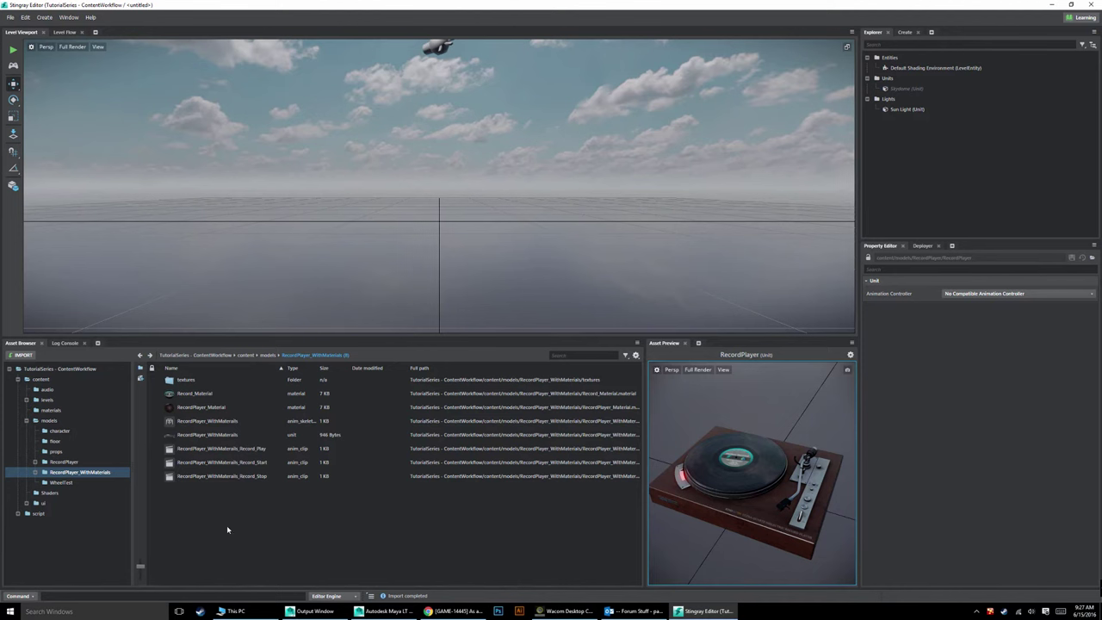
Step: Preview the imported RecordPlayer_WithMaterails unit and RecordPlayer_Material, and examine the model from another angle
left_click(198, 435)
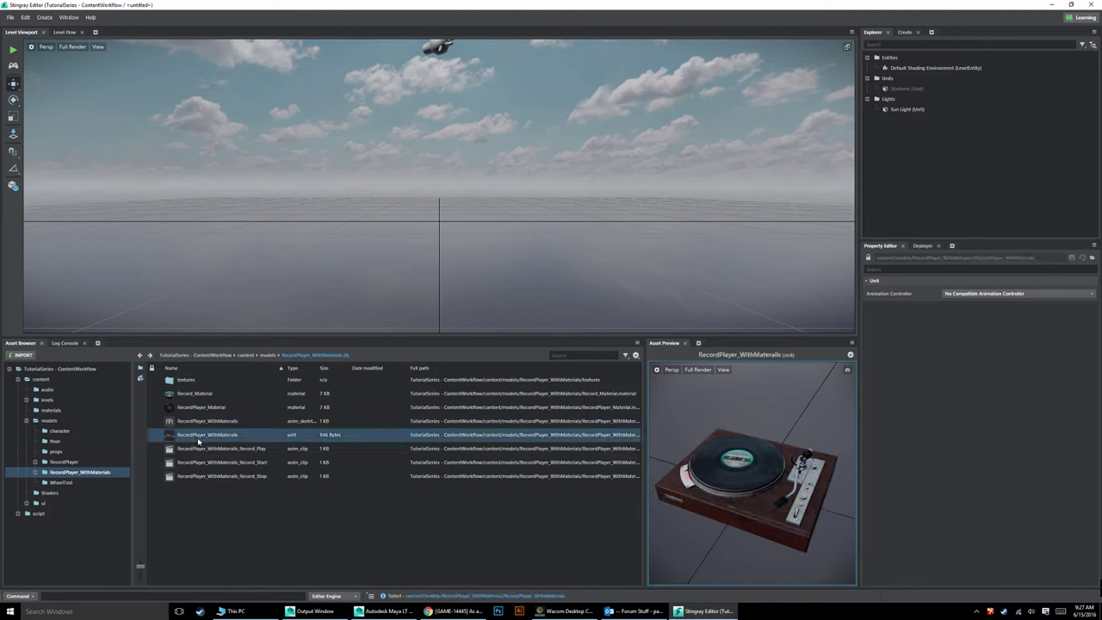
left_click(200, 407)
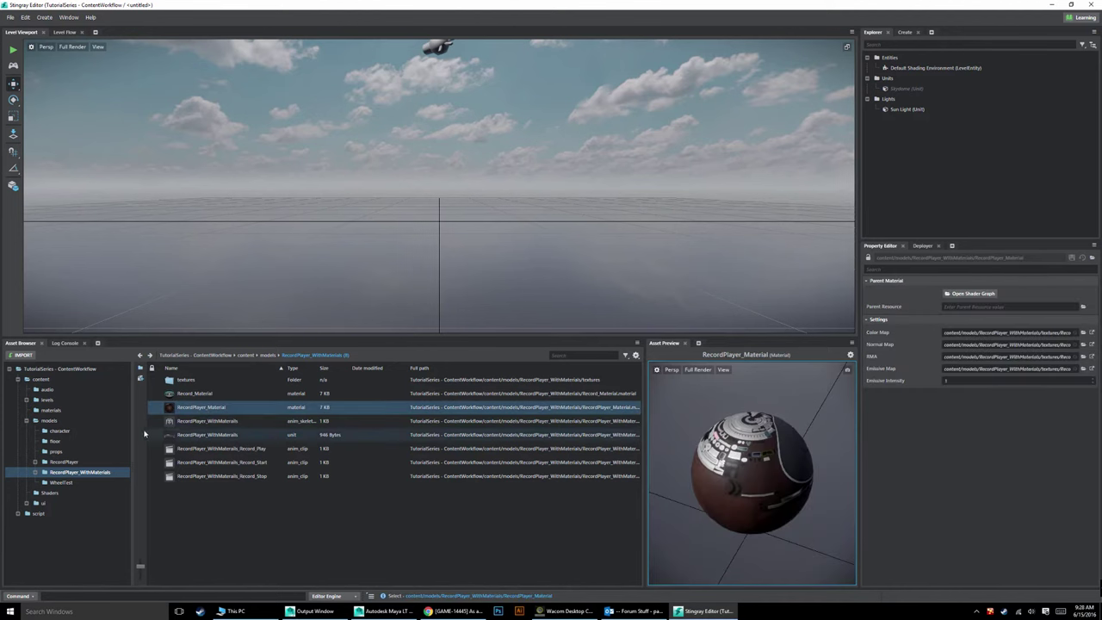
left_click(207, 435)
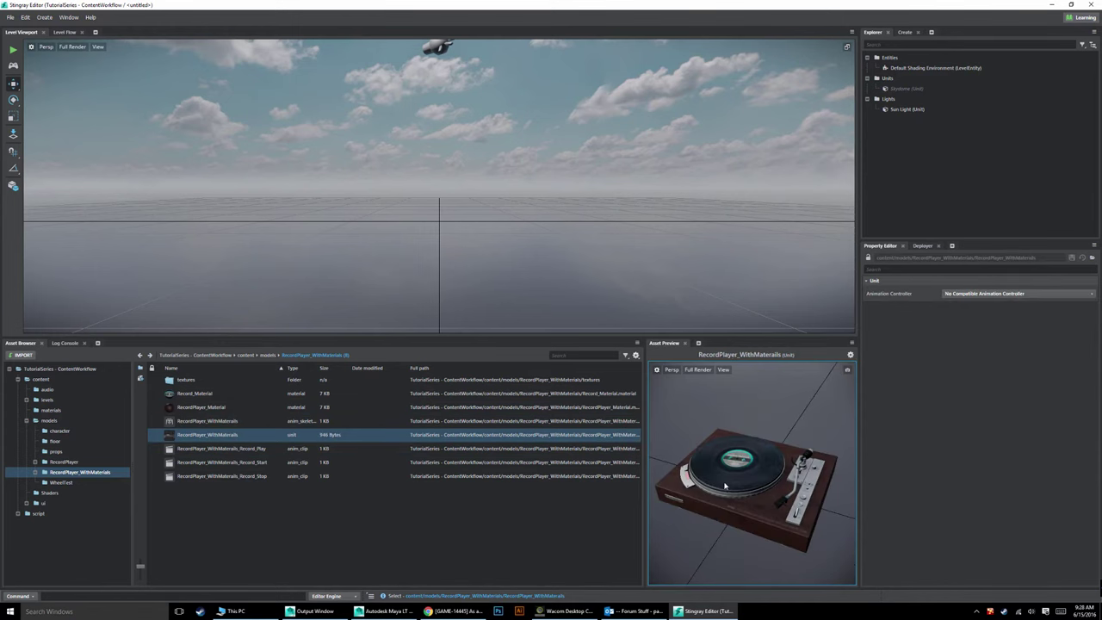
left_click_drag(799, 556, 721, 507)
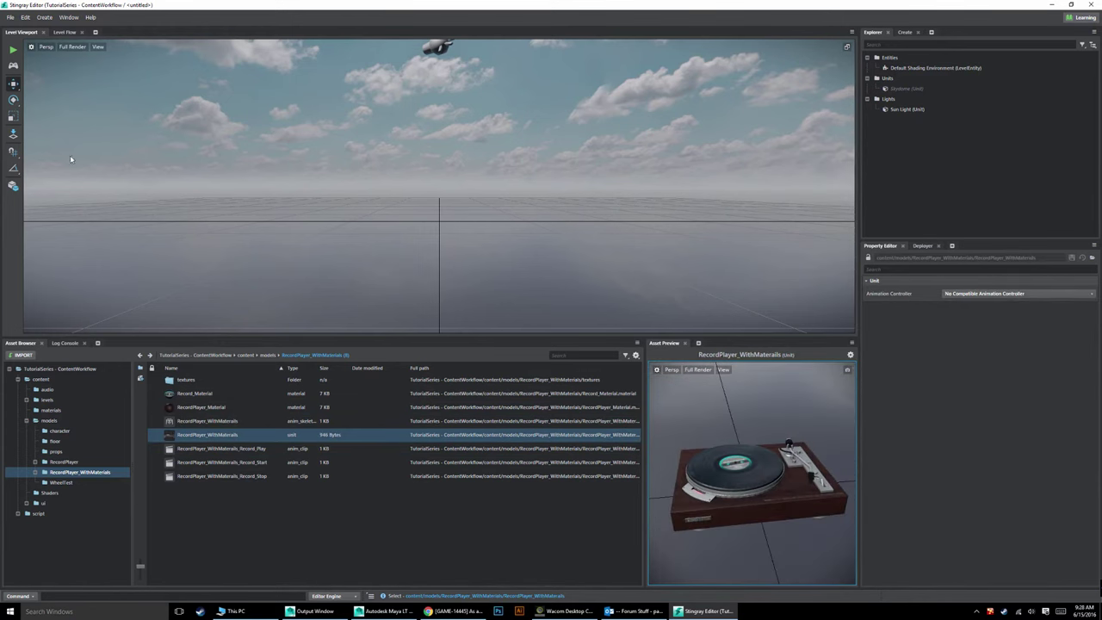
Step: Place the RecordPlayer_WithMaterails unit on the level's ground grid and frame it in the viewport
left_click(13, 134)
left_click(439, 228)
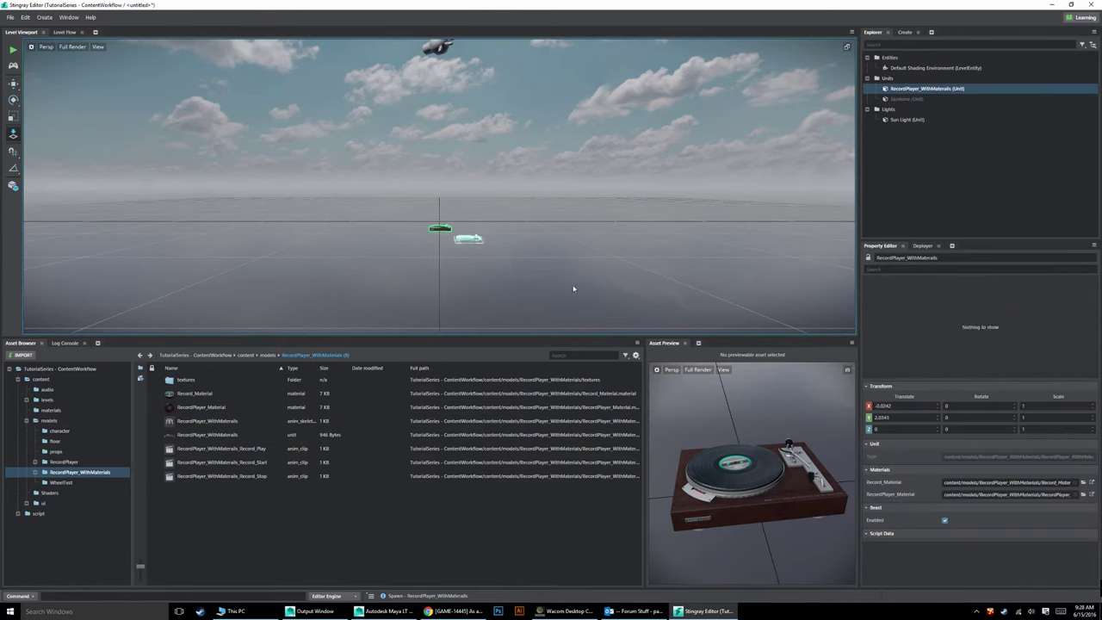
key("f")
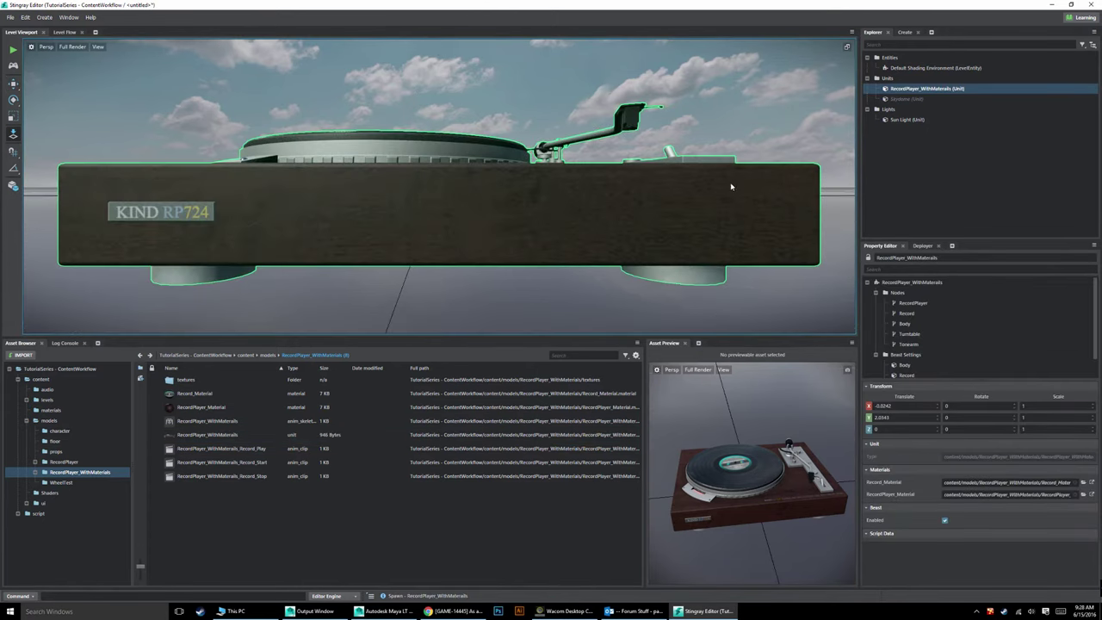
Step: Move the placed record player along its Y axis close to the level's origin
left_click_drag(731, 180, 614, 325, "alt")
scroll(615, 325, "up", 2)
scroll(499, 259, "down", 5)
scroll(500, 258, "up", 8)
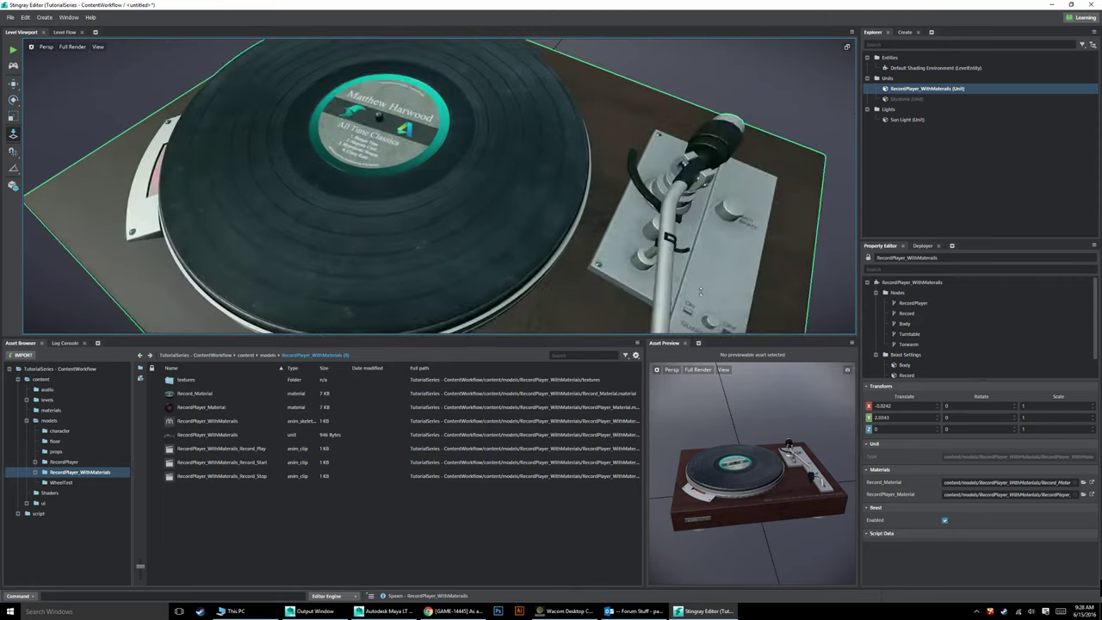
left_click_drag(500, 258, 602, 220, "alt")
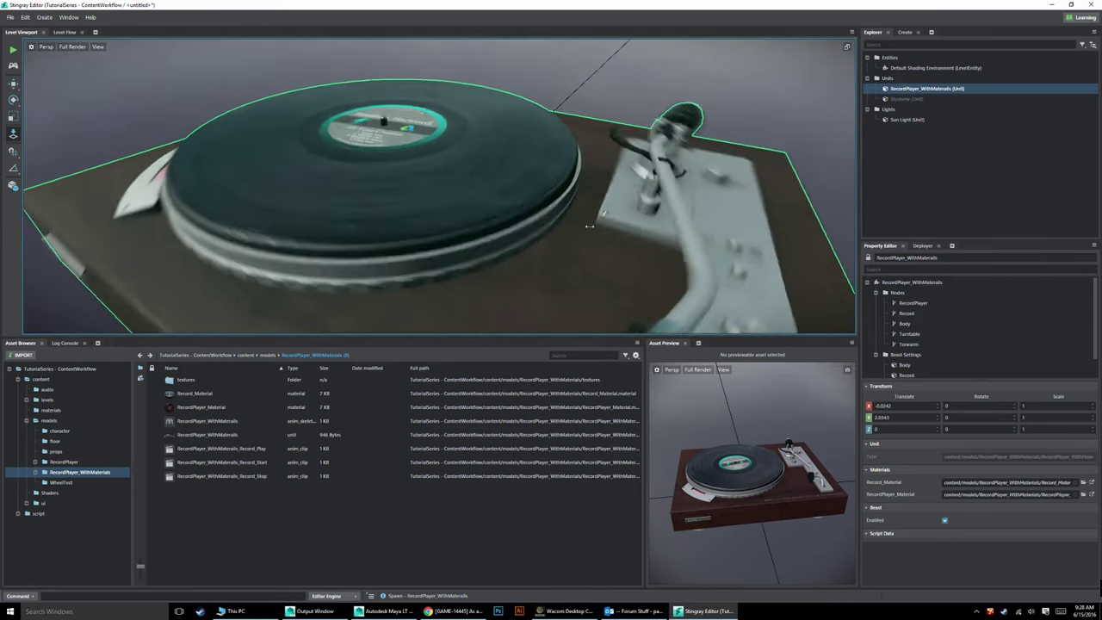
scroll(584, 228, "down", 4)
left_click(13, 83)
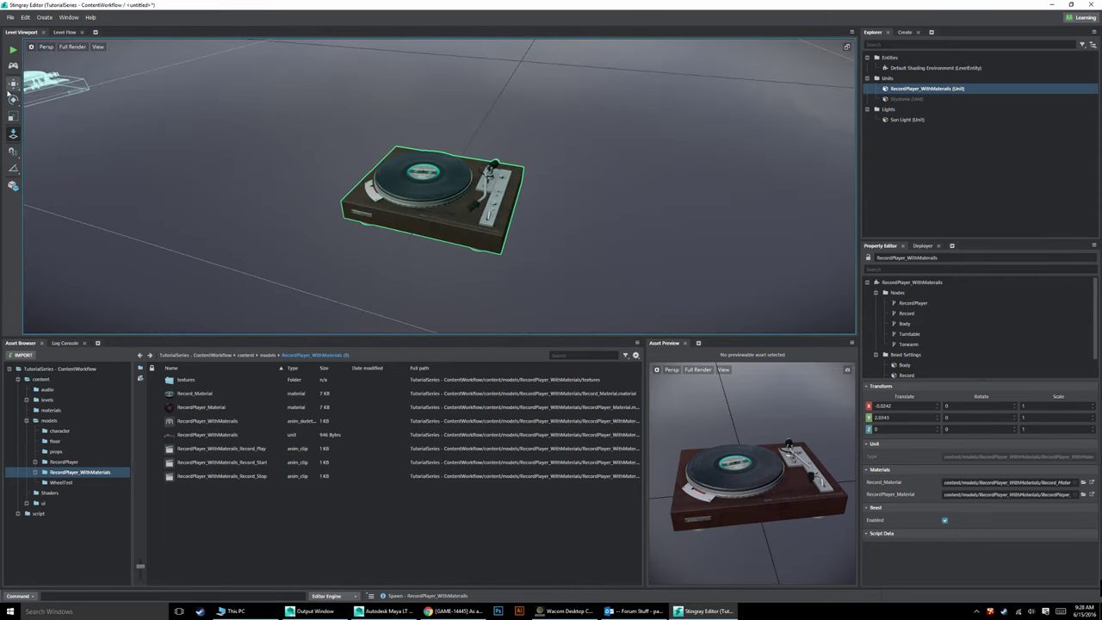
left_click_drag(436, 218, 522, 152)
key("f")
Step: Preview the imported Record_Play and Record_Start animation clips of the record player
left_click_drag(660, 143, 687, 142, "alt")
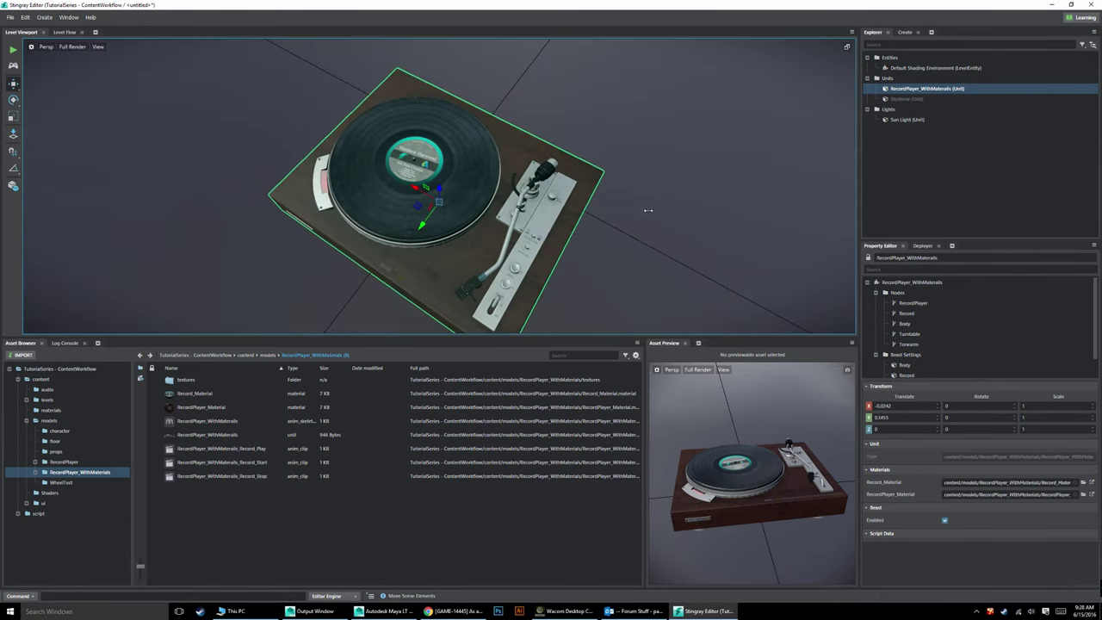
right_click_drag(687, 142, 662, 252, "alt")
left_click_drag(662, 252, 370, 258, "alt")
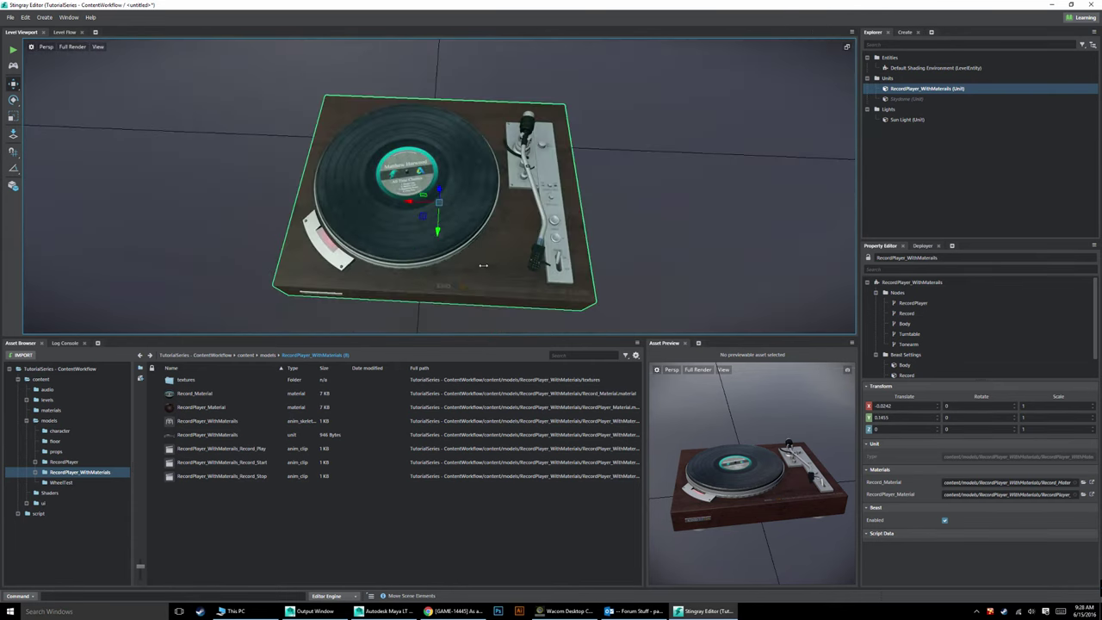
left_click(251, 448)
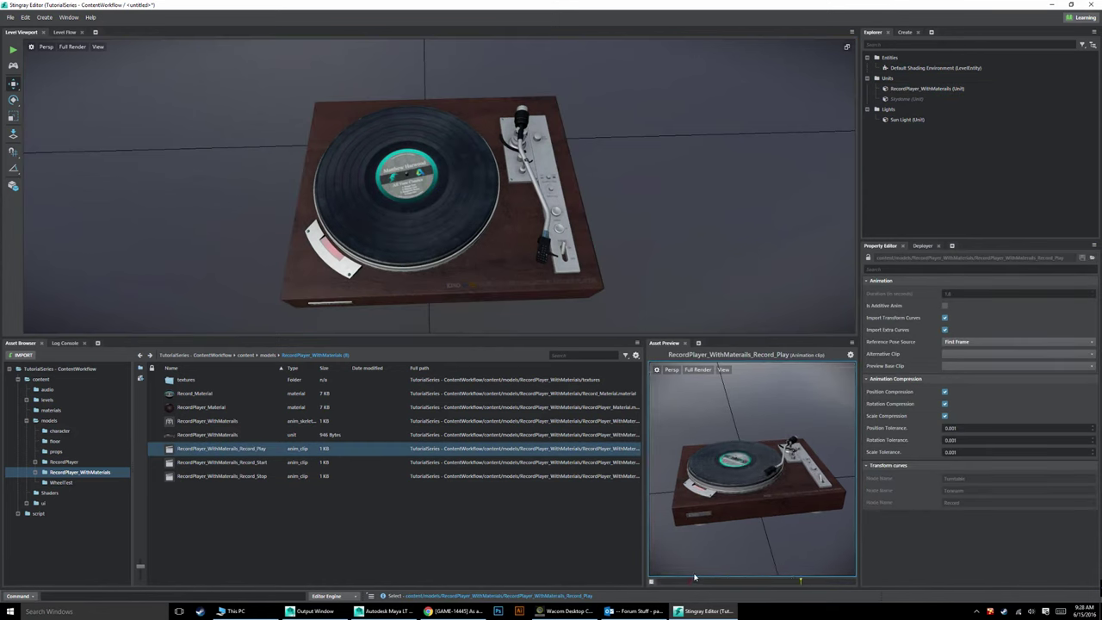
key("Down")
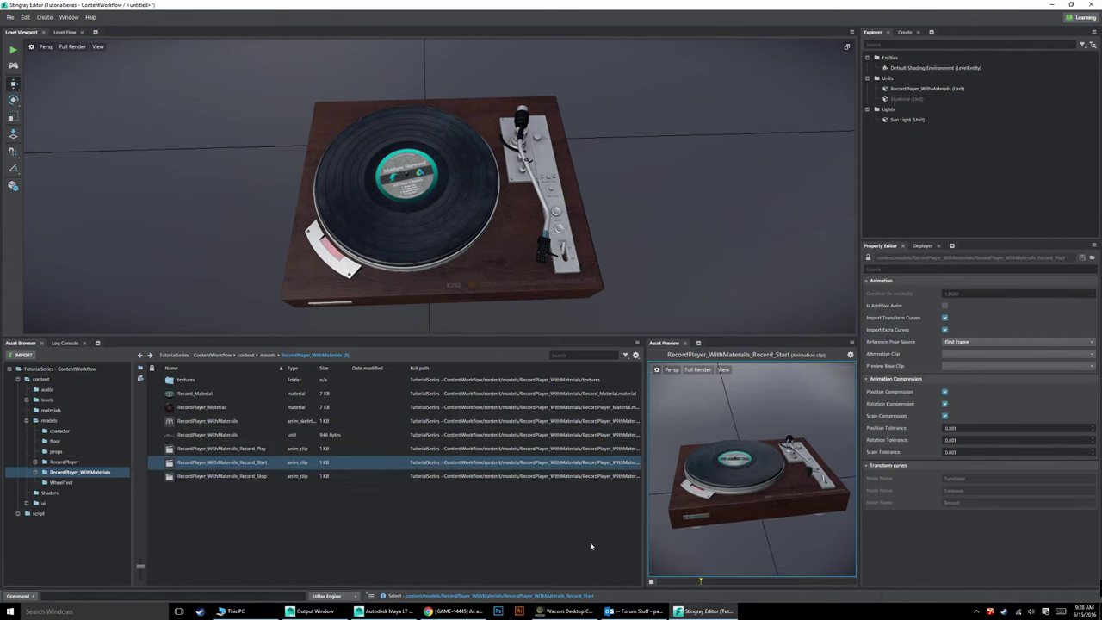
Step: Preview the imported Record_Stop animation clip of the record player
left_click(246, 477)
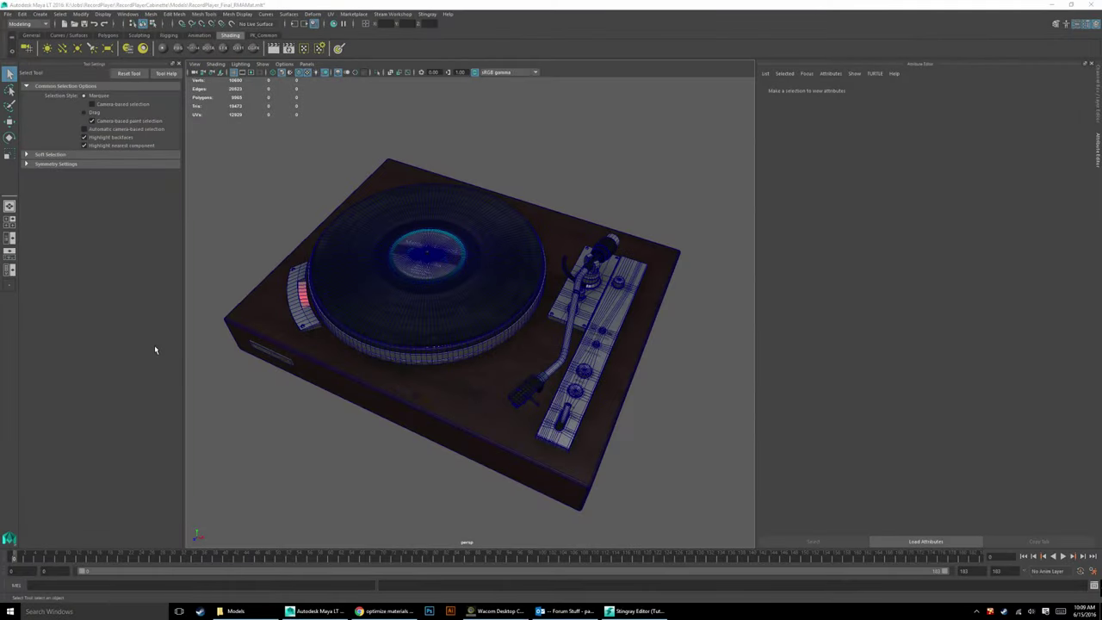
Step: Switch to Maya LT and assign a new Phong material to all parts of the record player
middle_click_drag(505, 423, 535, 327, "alt")
left_click_drag(535, 328, 508, 362, "alt")
right_click_drag(549, 352, 516, 344, "alt")
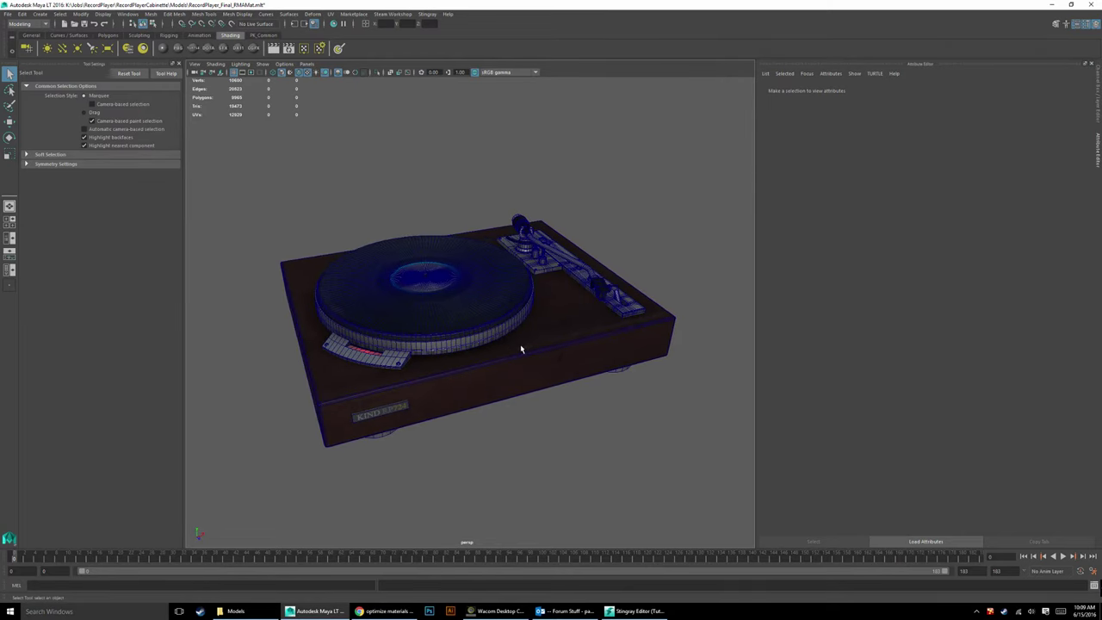
left_click_drag(220, 129, 725, 531)
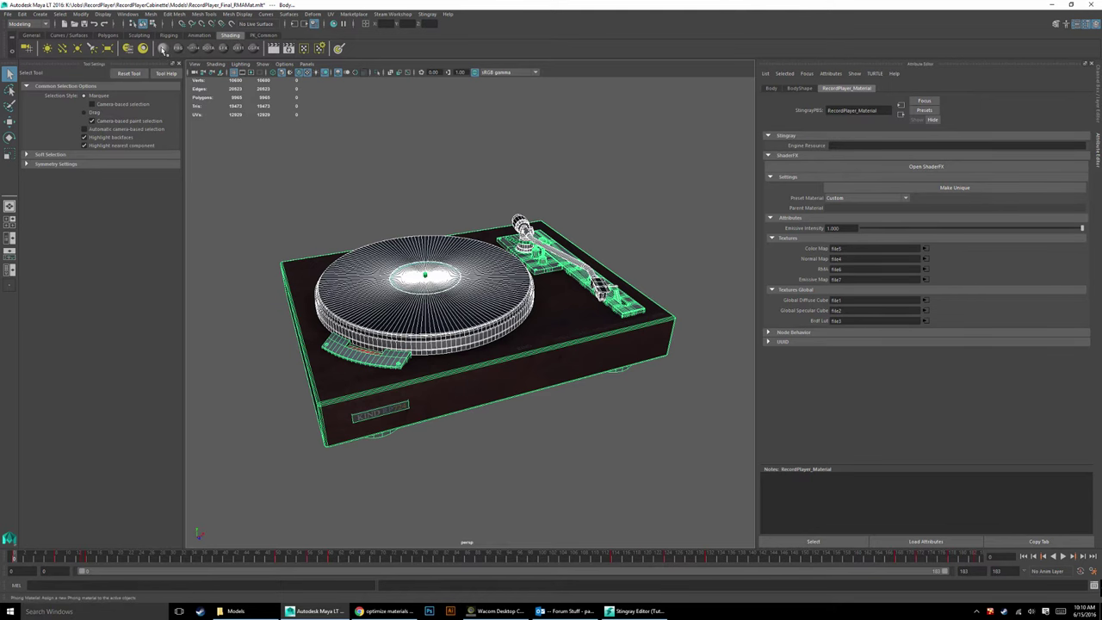
left_click(163, 49)
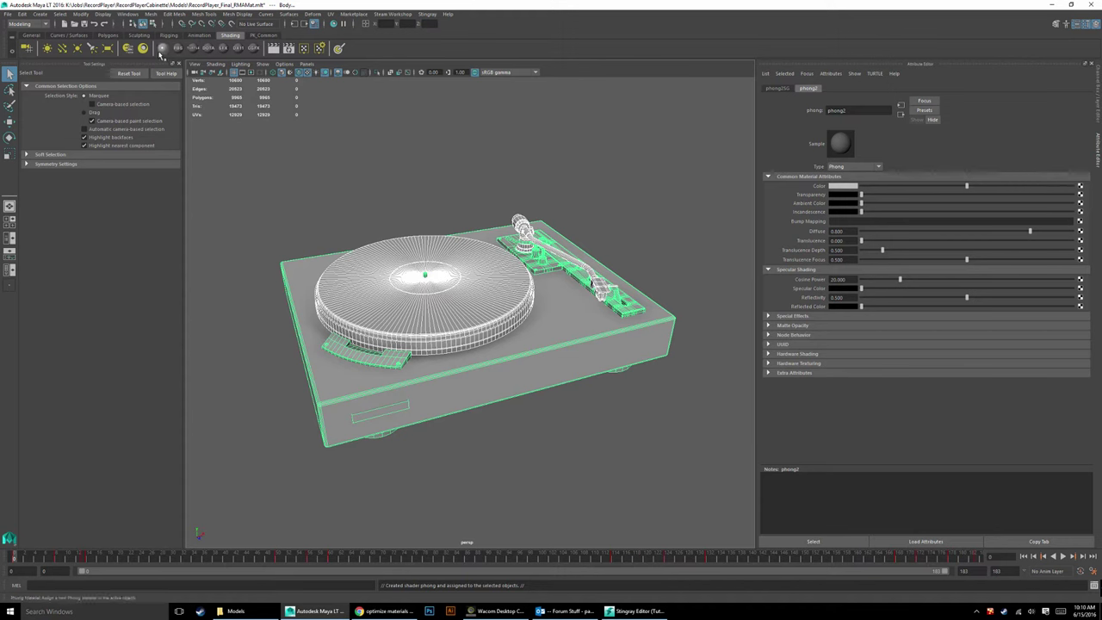
Step: Delete the unused material nodes in Hypershade and close it
left_click(143, 49)
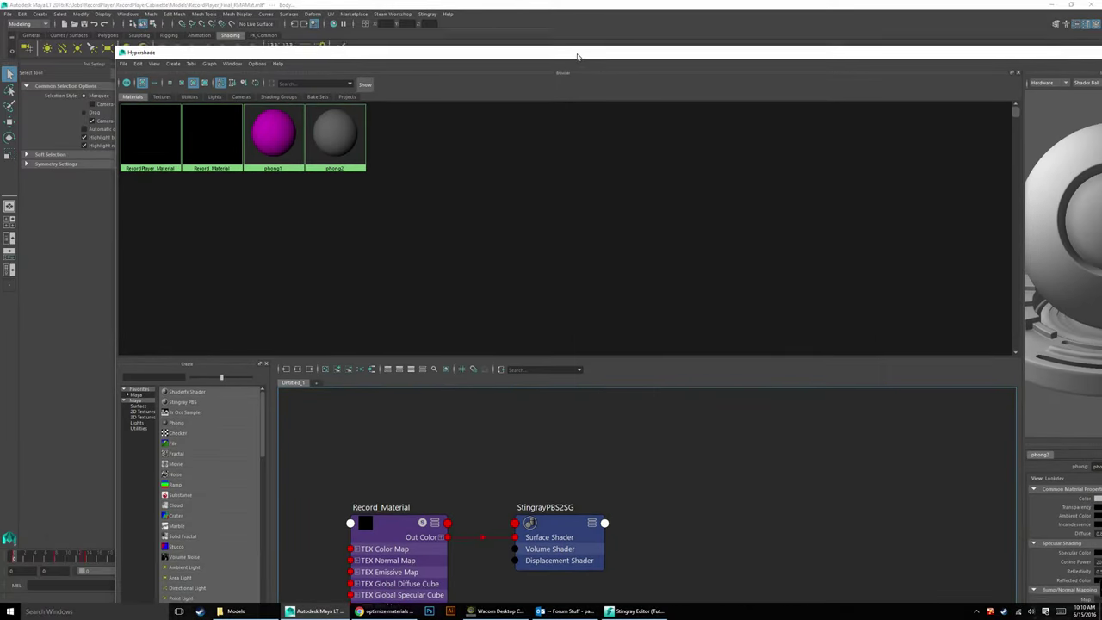
left_click(138, 63)
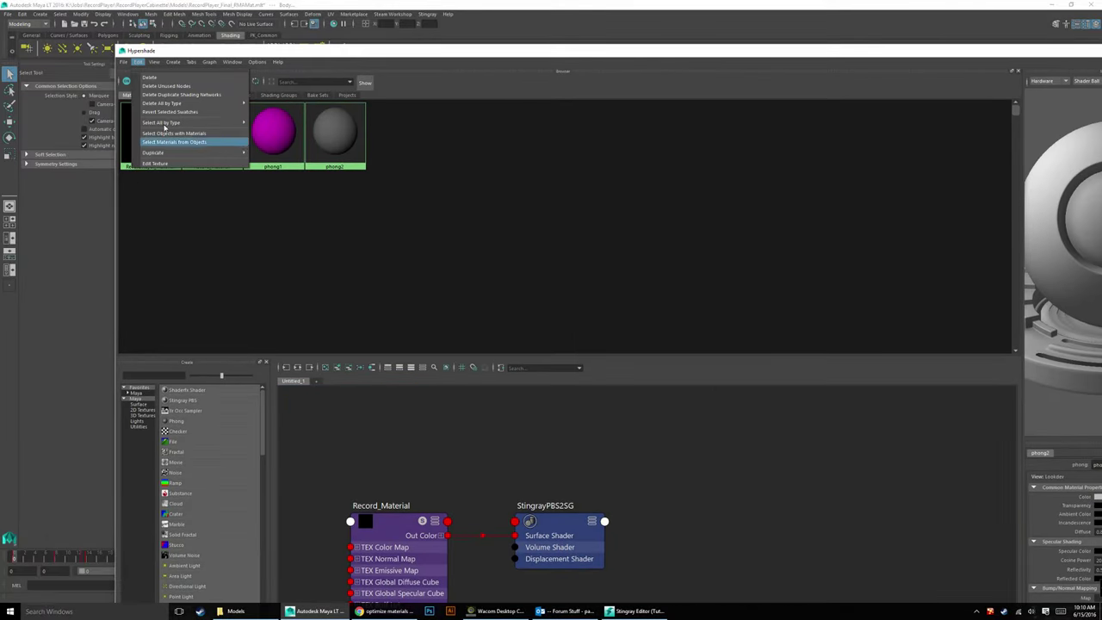
left_click(169, 87)
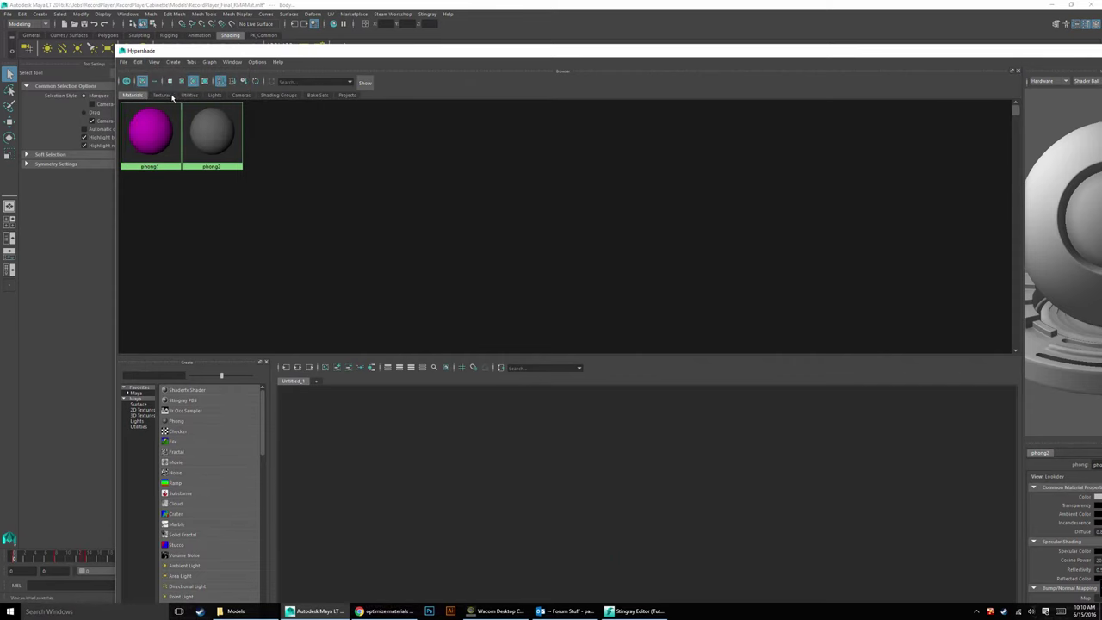
double_click(970, 55)
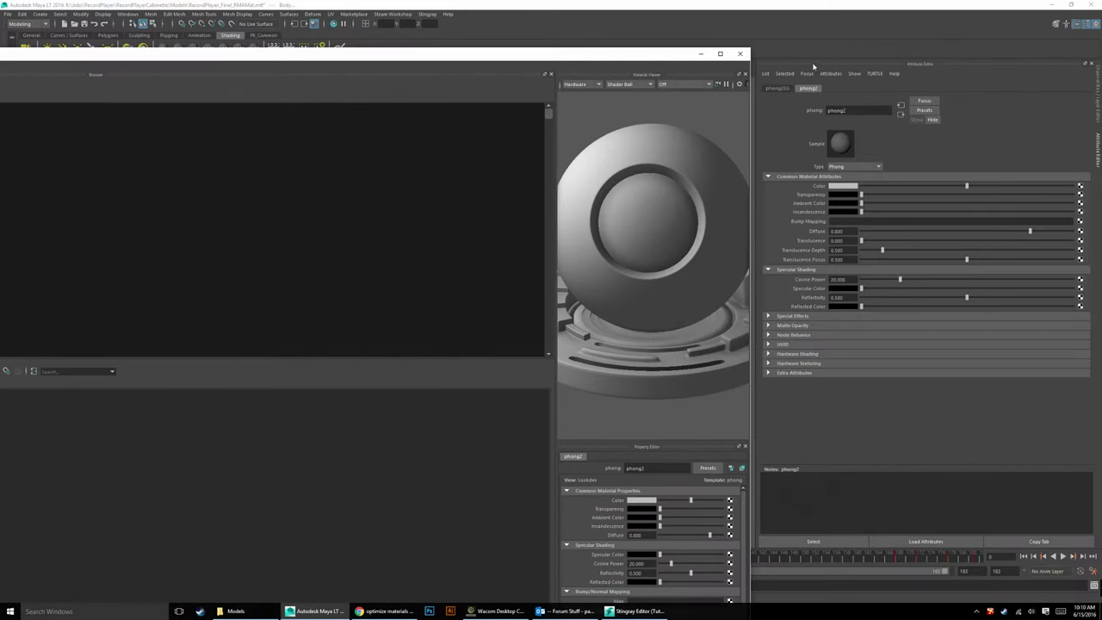
left_click(741, 54)
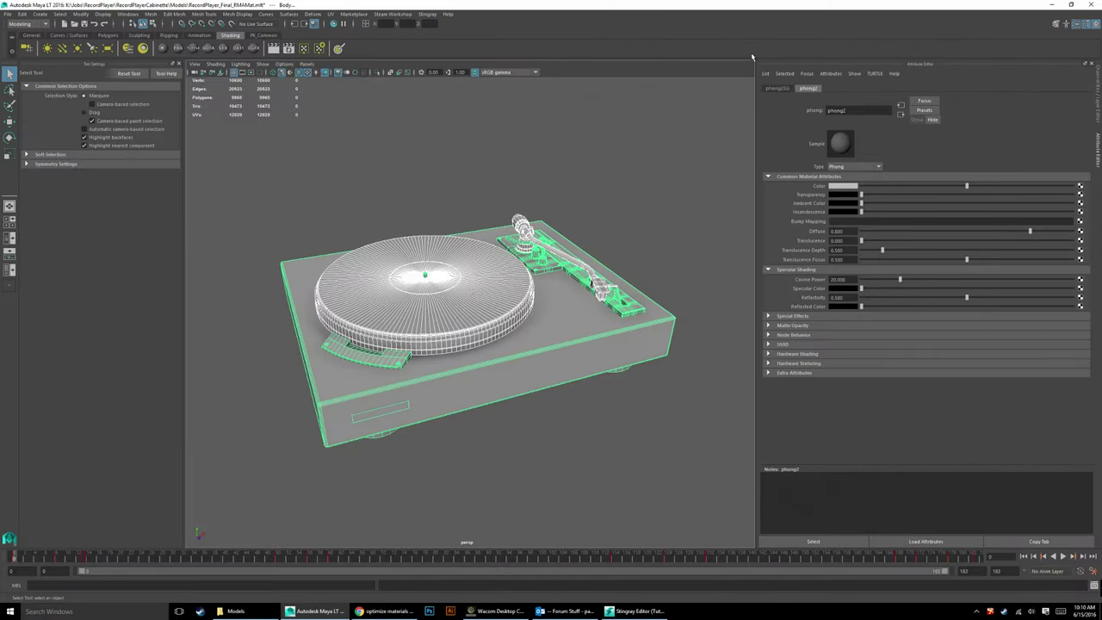
left_click(702, 416)
left_click_drag(244, 179, 734, 532)
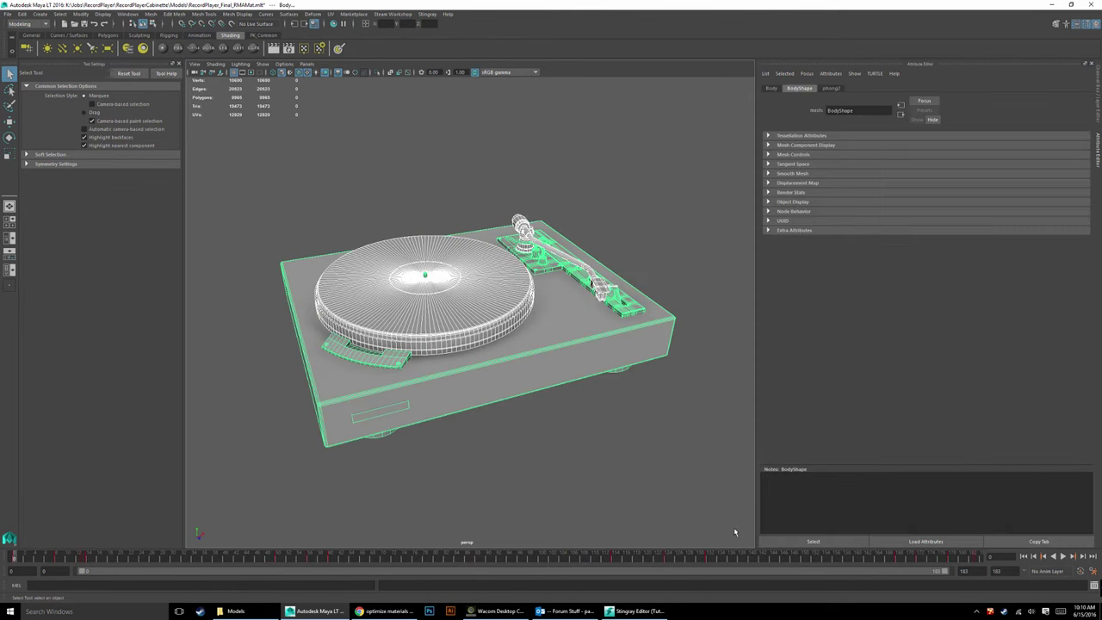
left_click(670, 261)
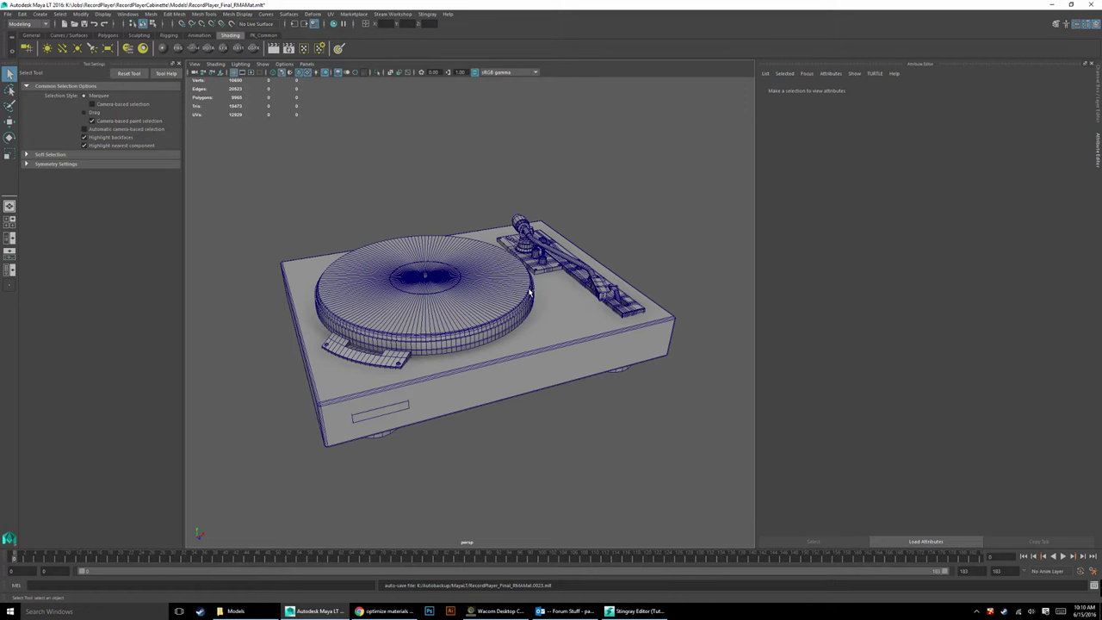
Step: Assign a new Stingray PBS material to the record player's body and name it RecordPlayer_Material
left_click(582, 358)
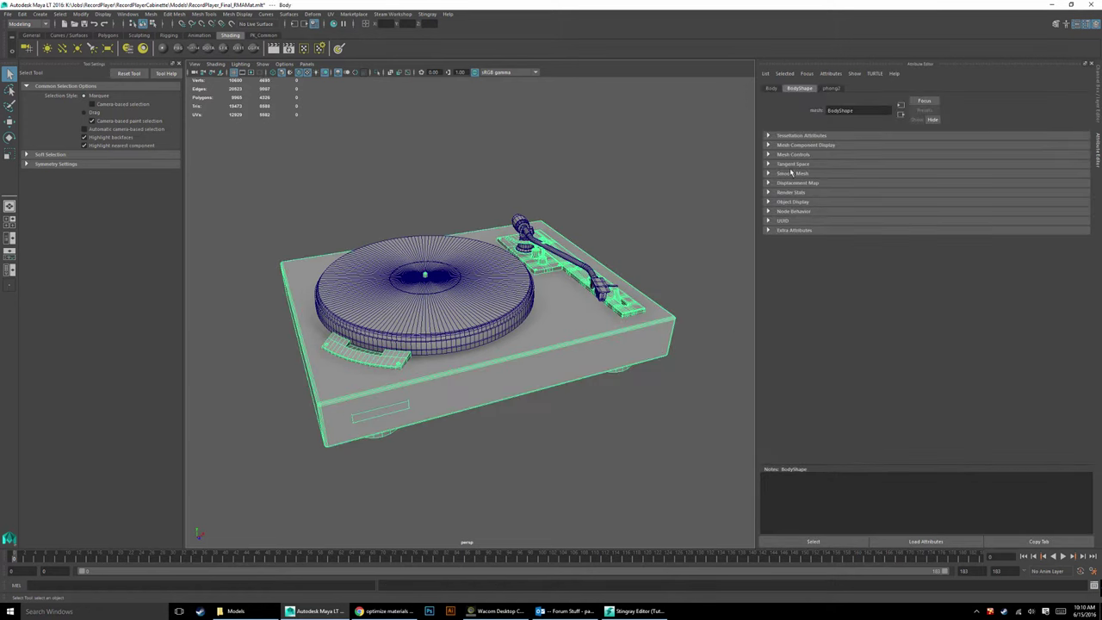
left_click(178, 49)
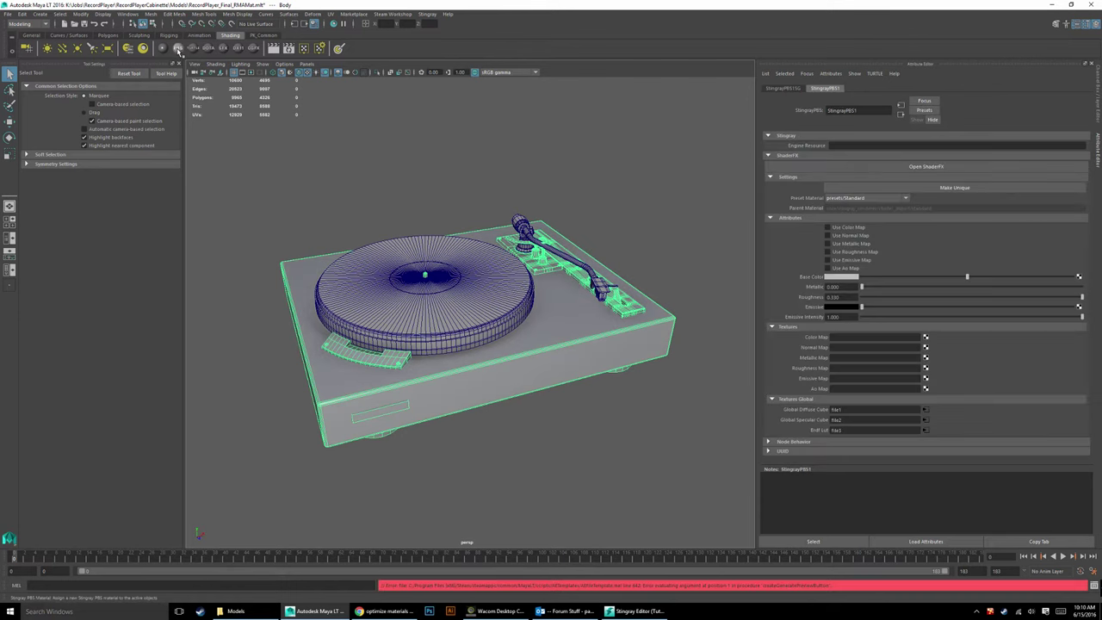
double_click(842, 110)
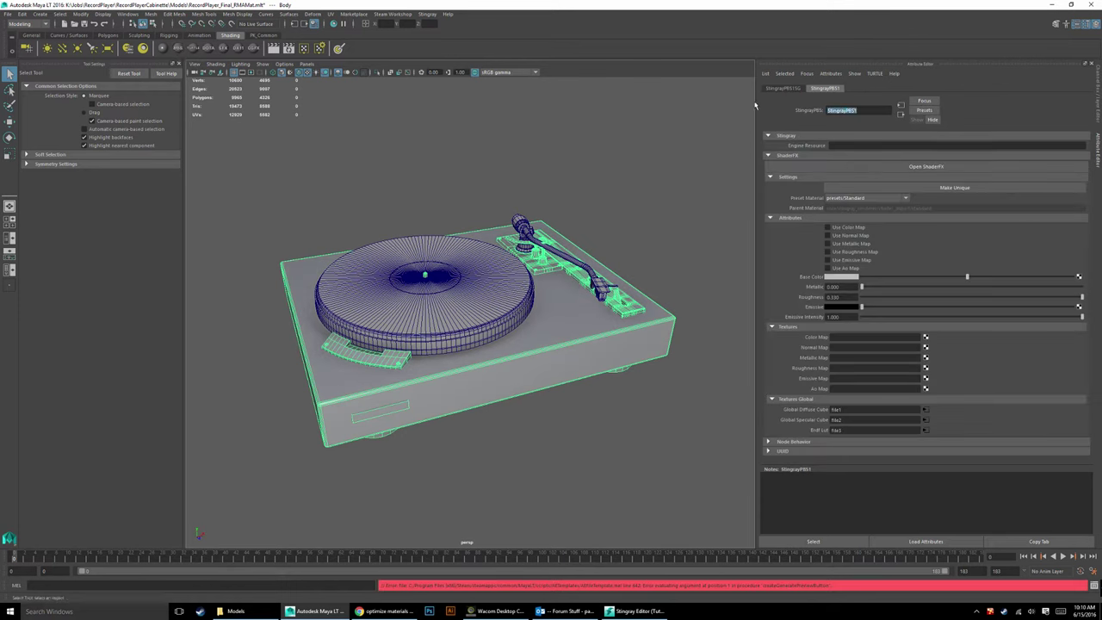
type("B")
type("ecordPlayer_Material")
key("Return")
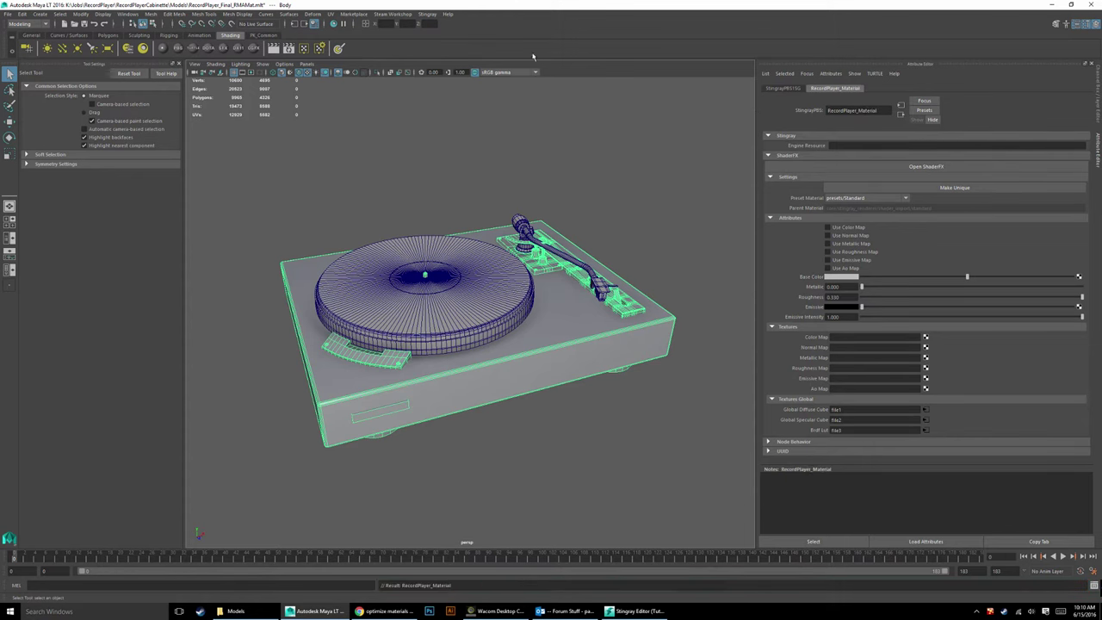
Step: Assign a new Stingray PBS material to the vinyl record and name it Record_Material
left_click(421, 241)
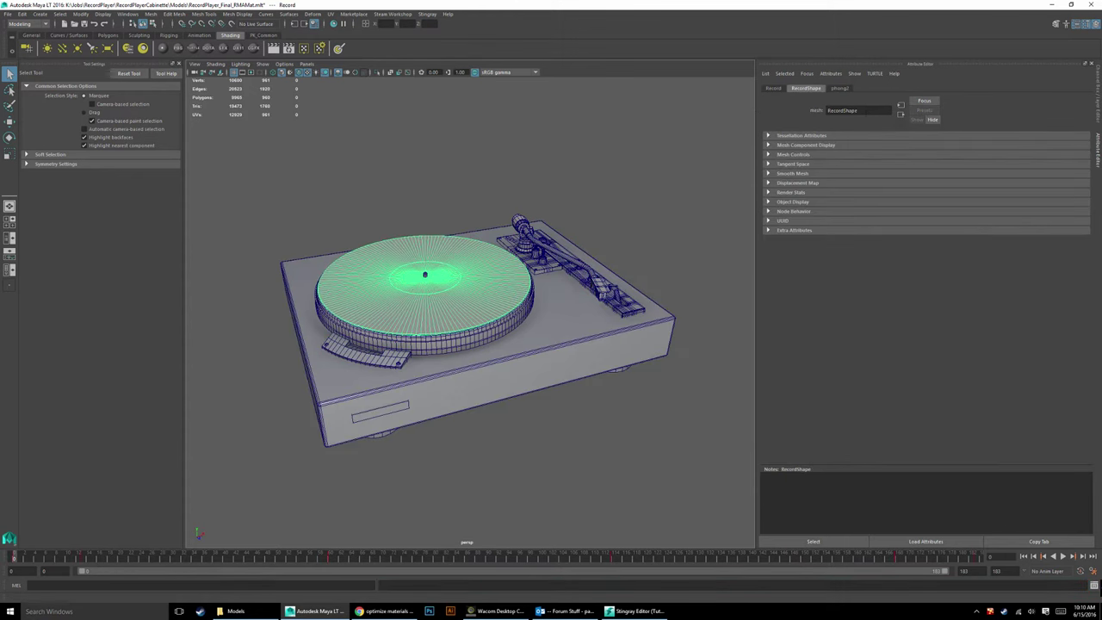
double_click(842, 110)
left_click(840, 89)
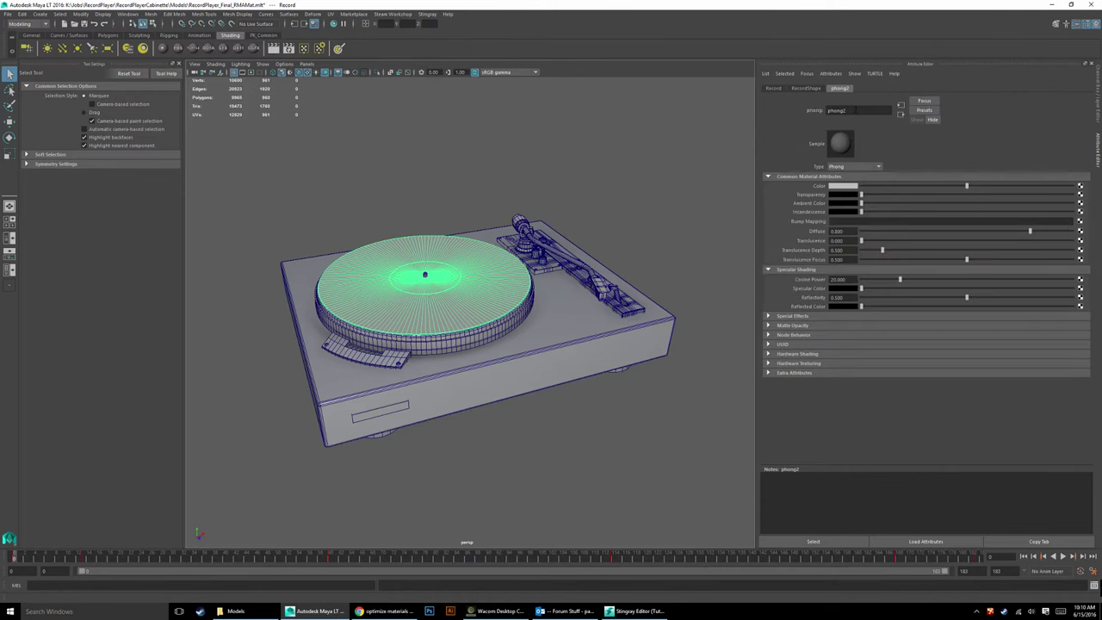
left_click(178, 49)
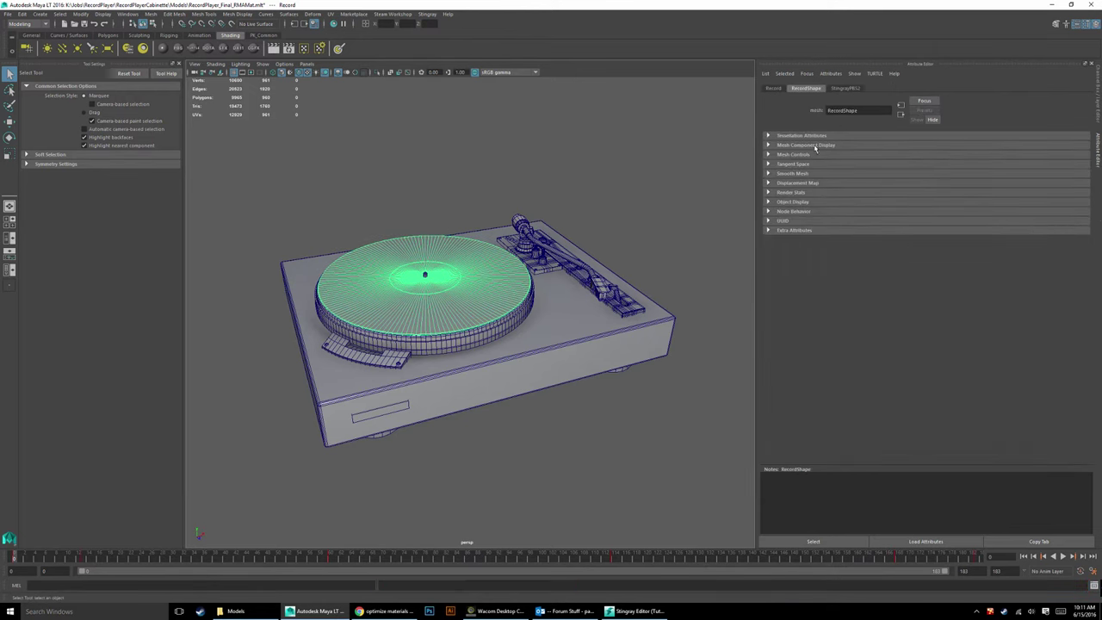
left_click_drag(858, 110, 768, 112)
left_click(841, 89)
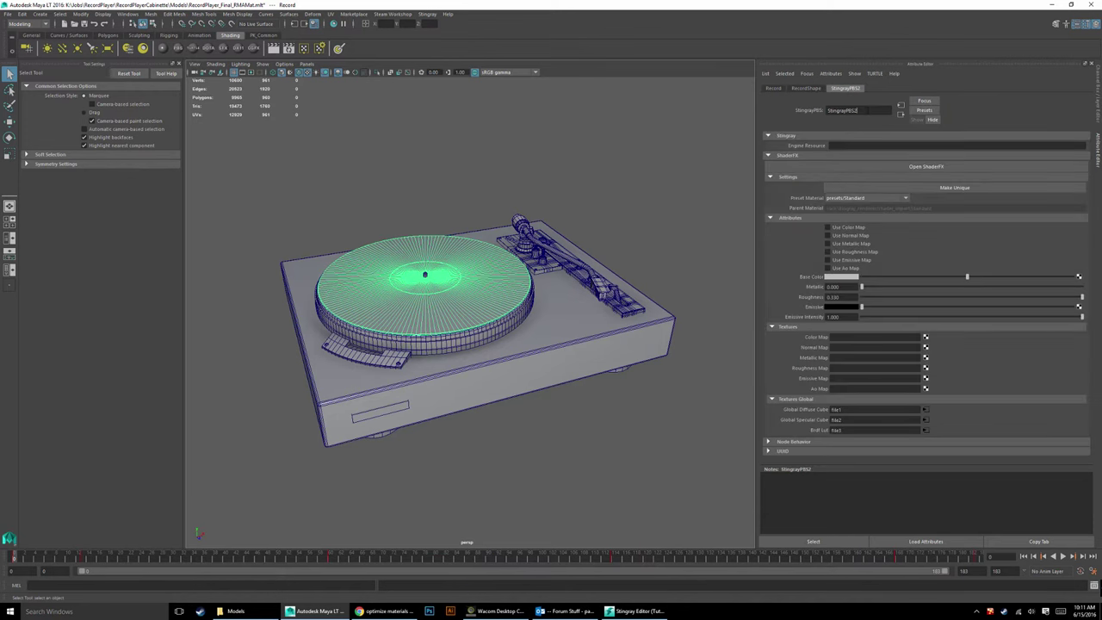
type("Red")
type("ord_Material")
key("Return")
Step: Check which materials are assigned to the turntable, the tonearm and the body
left_click(471, 345)
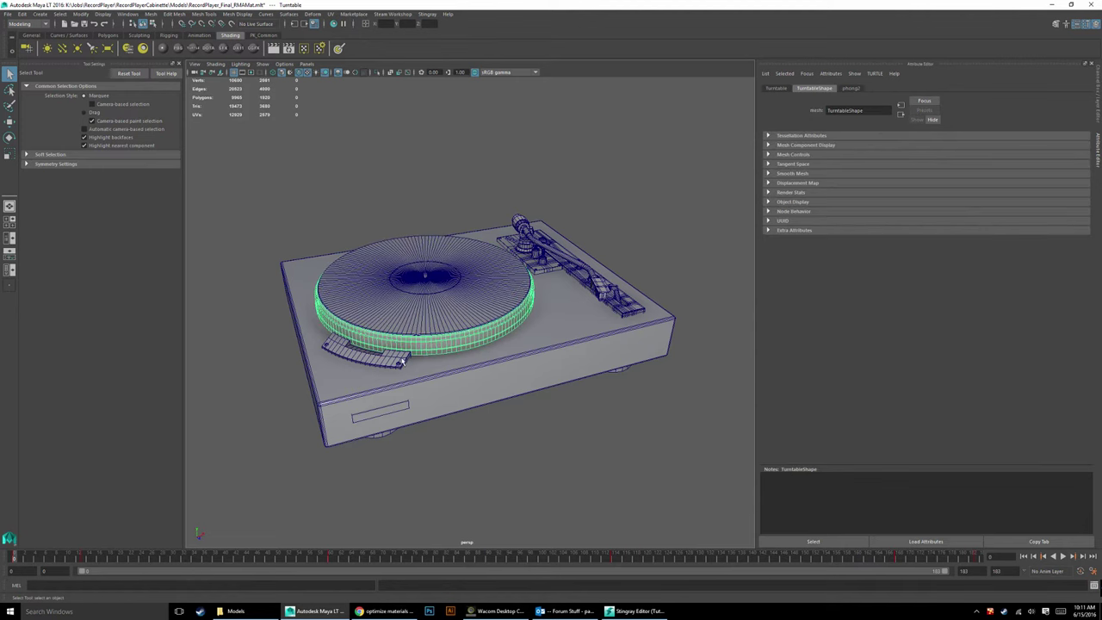
left_click(598, 285)
left_click(634, 306)
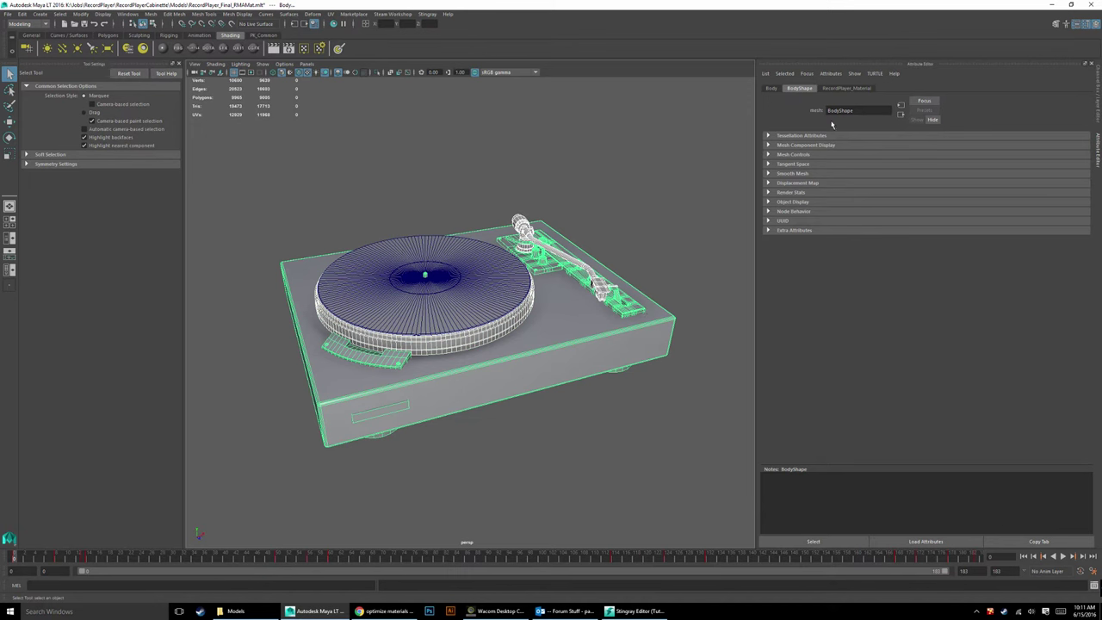
left_click(644, 376)
left_click(631, 339)
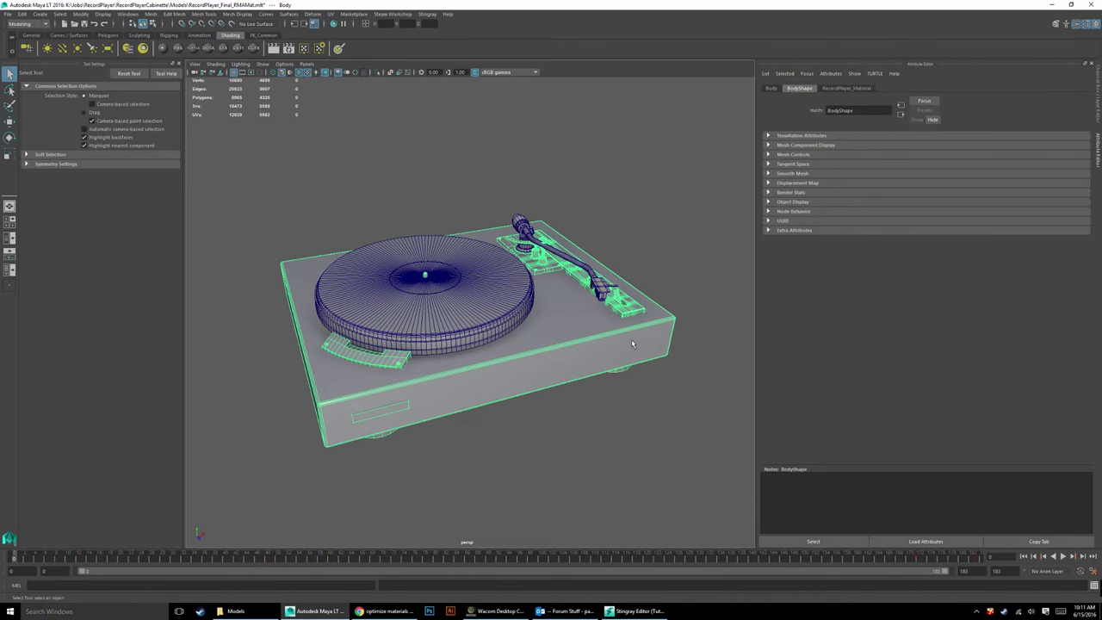
left_click(603, 291)
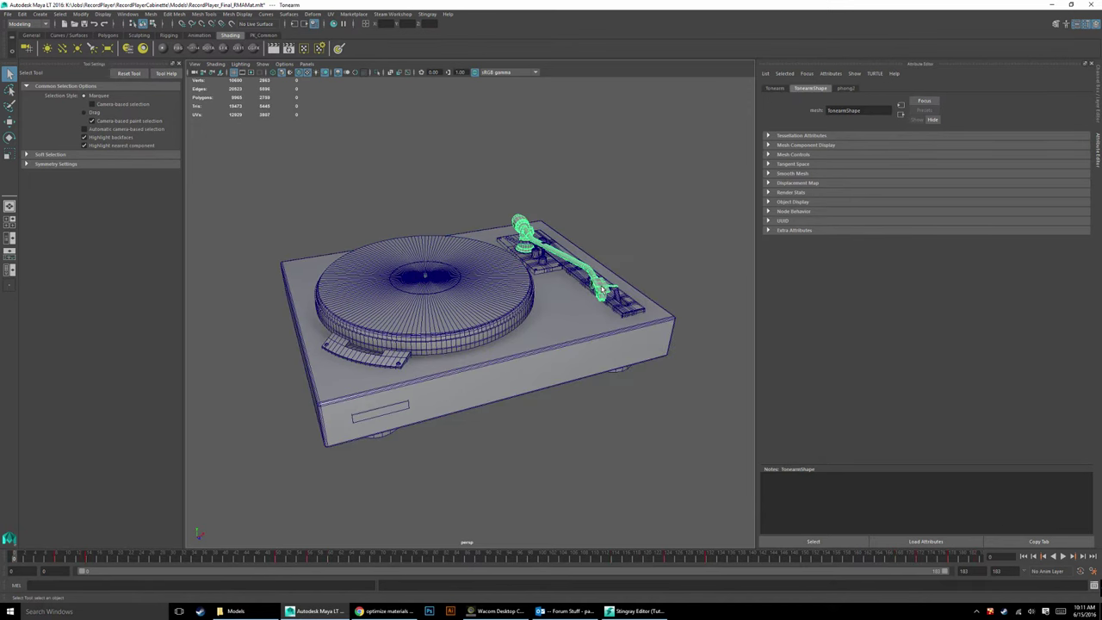
left_click(505, 345)
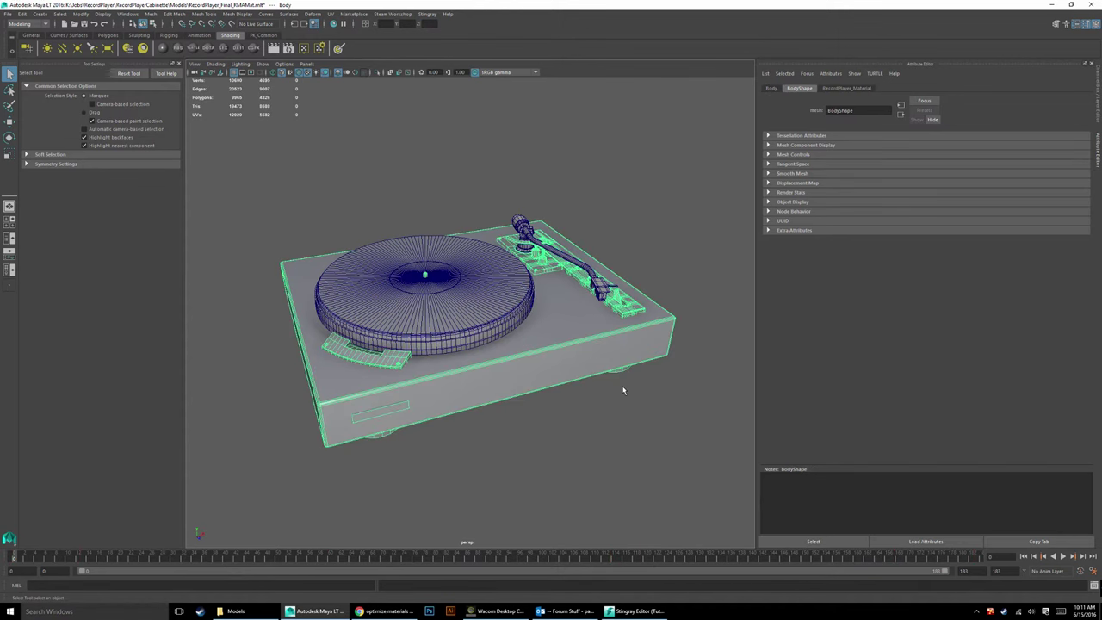
Step: Open Hypershade, shrink its window and place it beside the record player so both are accessible
left_click(127, 48)
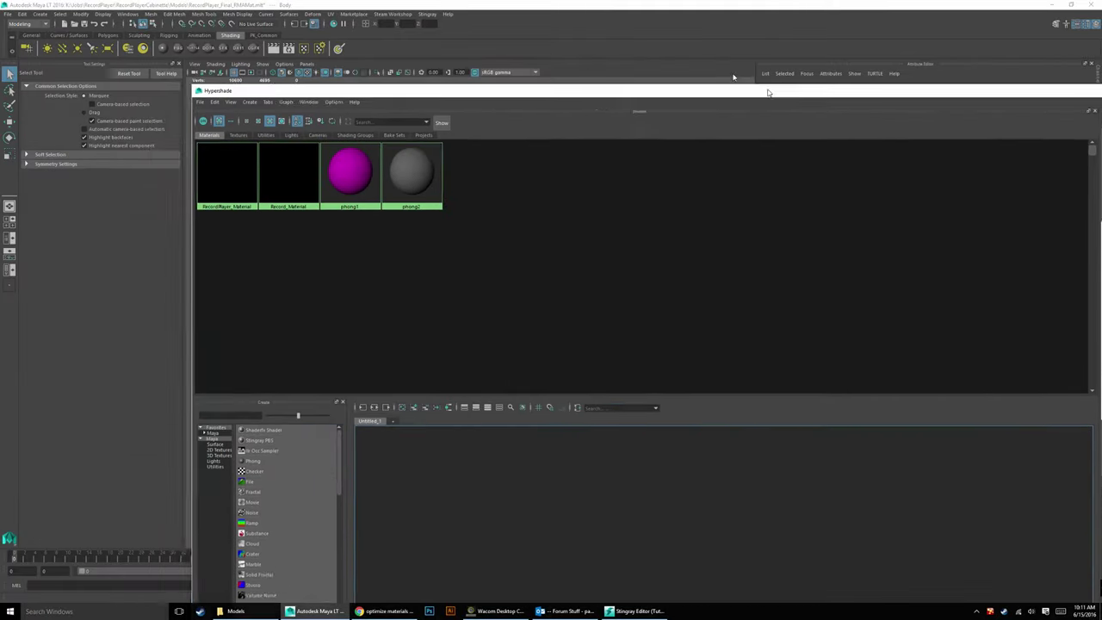
left_click_drag(510, 88, 434, 173)
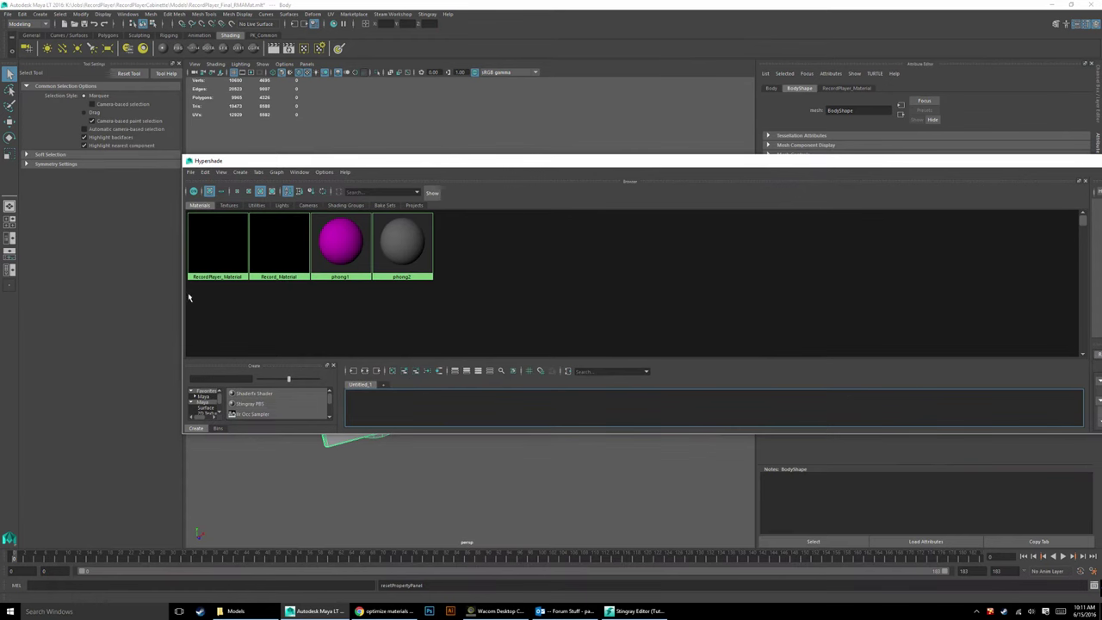
left_click_drag(186, 303, 801, 303)
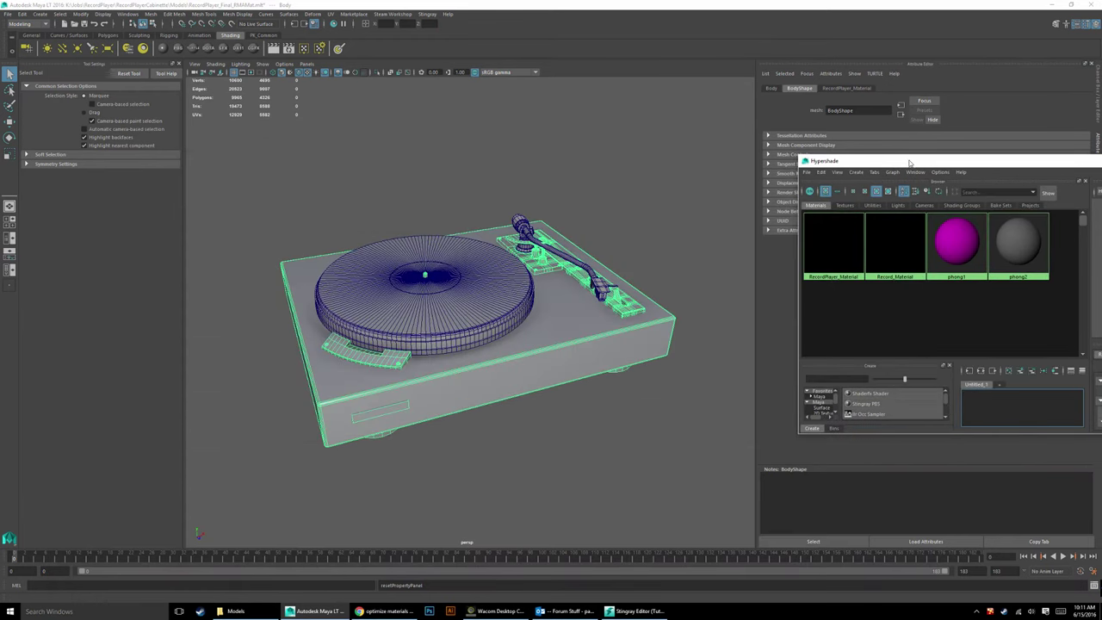
left_click_drag(914, 162, 785, 283)
Step: Assign the existing RecordPlayer_Material to the turntable and the tonearm
left_click(491, 340)
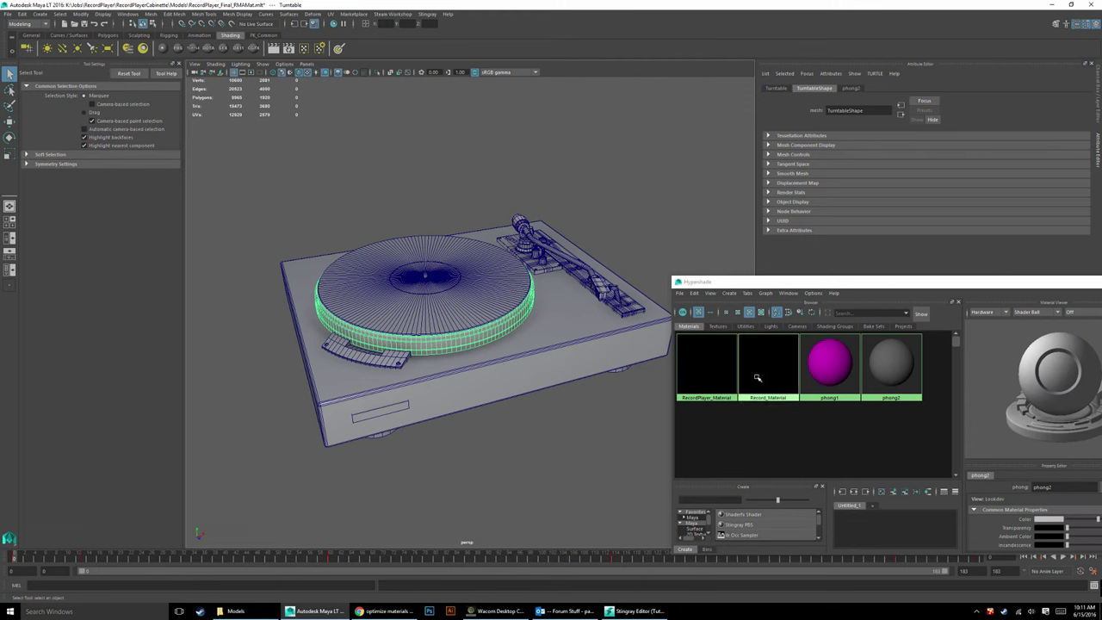
right_click(696, 372)
right_click_drag(696, 372, 696, 351)
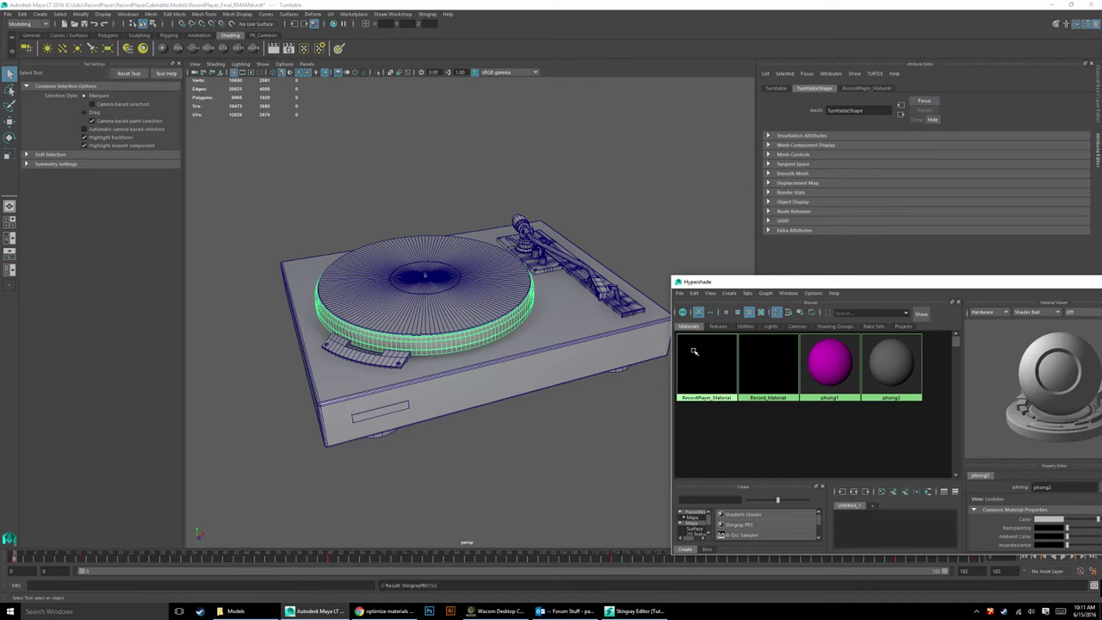
left_click(602, 291)
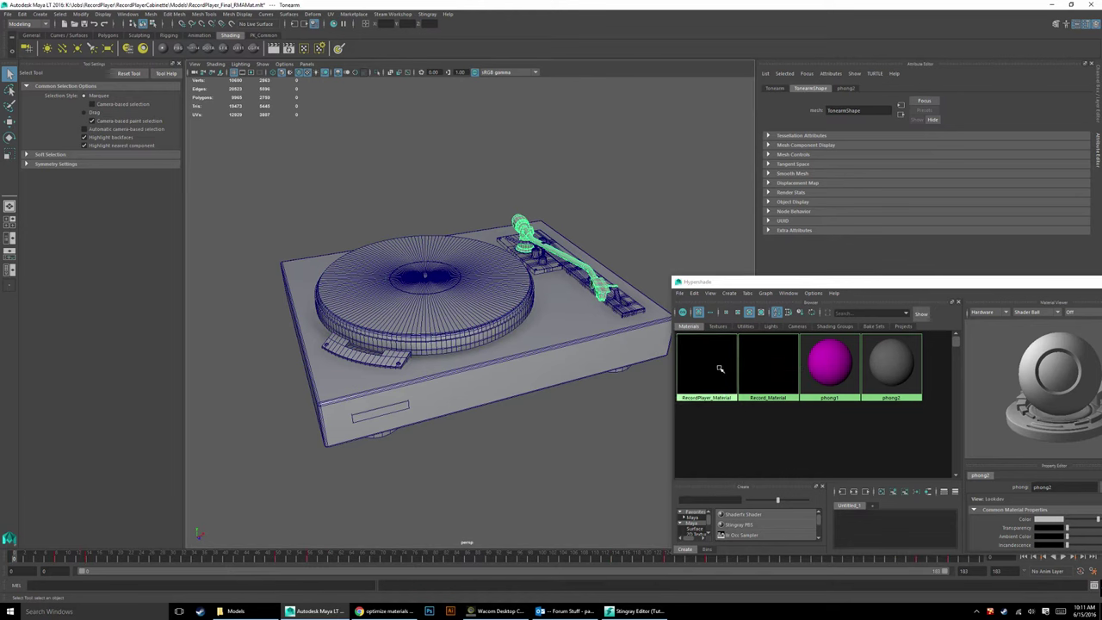
right_click_drag(705, 367, 703, 346)
Step: Check the material assignments of the body, the tonearm and the turntable
left_click(598, 441)
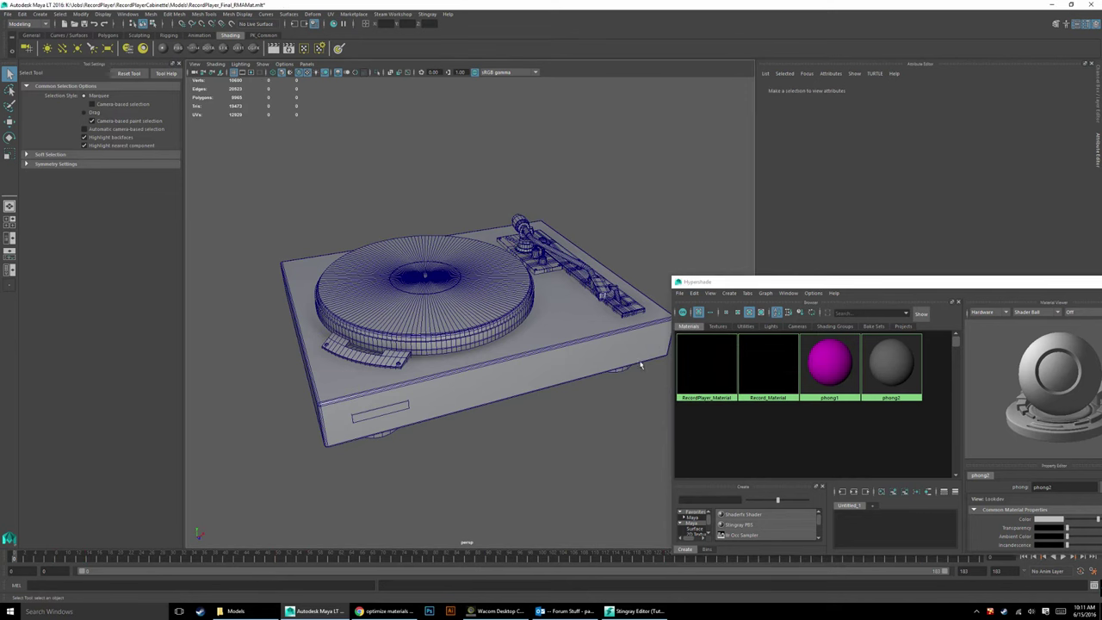
left_click(569, 365)
left_click(603, 291)
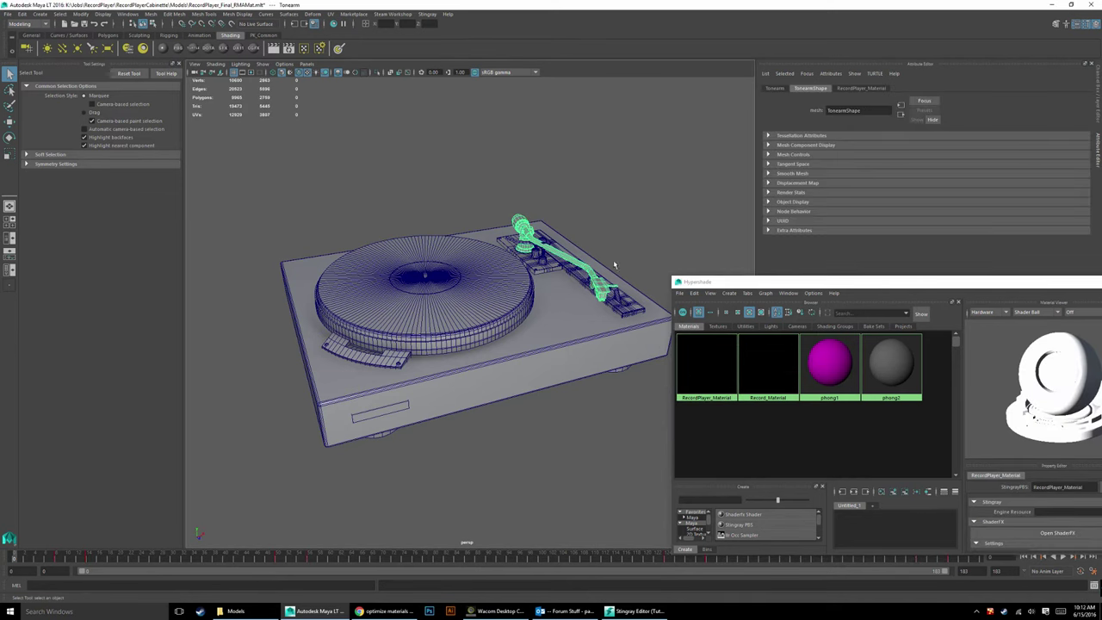
left_click(520, 324)
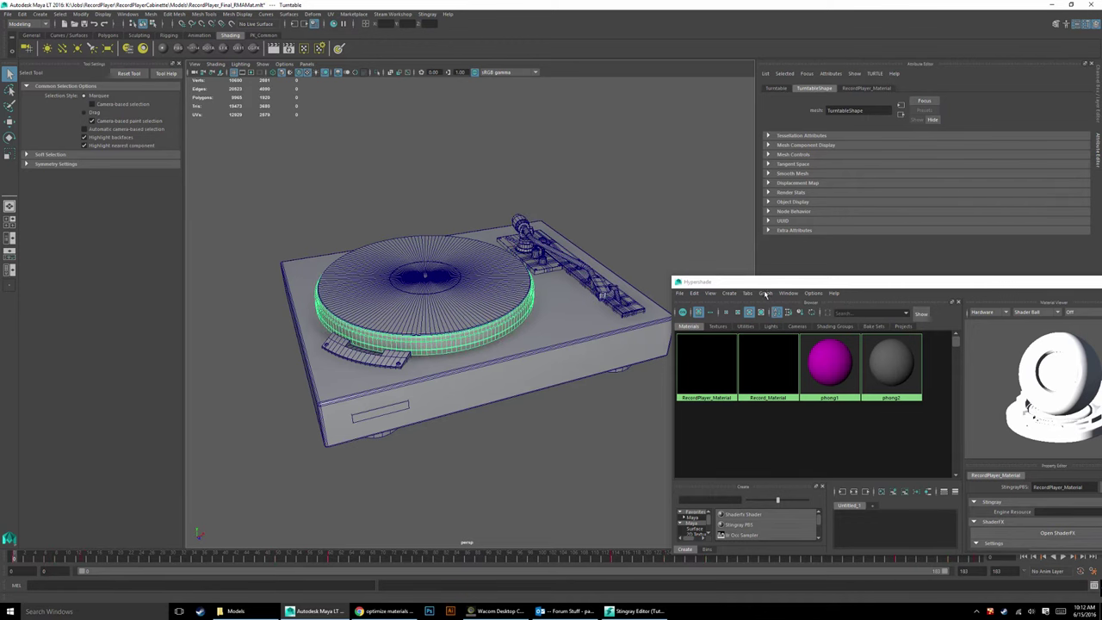
Step: Delete the unused shading nodes in Hypershade and minimize its window
left_click_drag(992, 289, 761, 238)
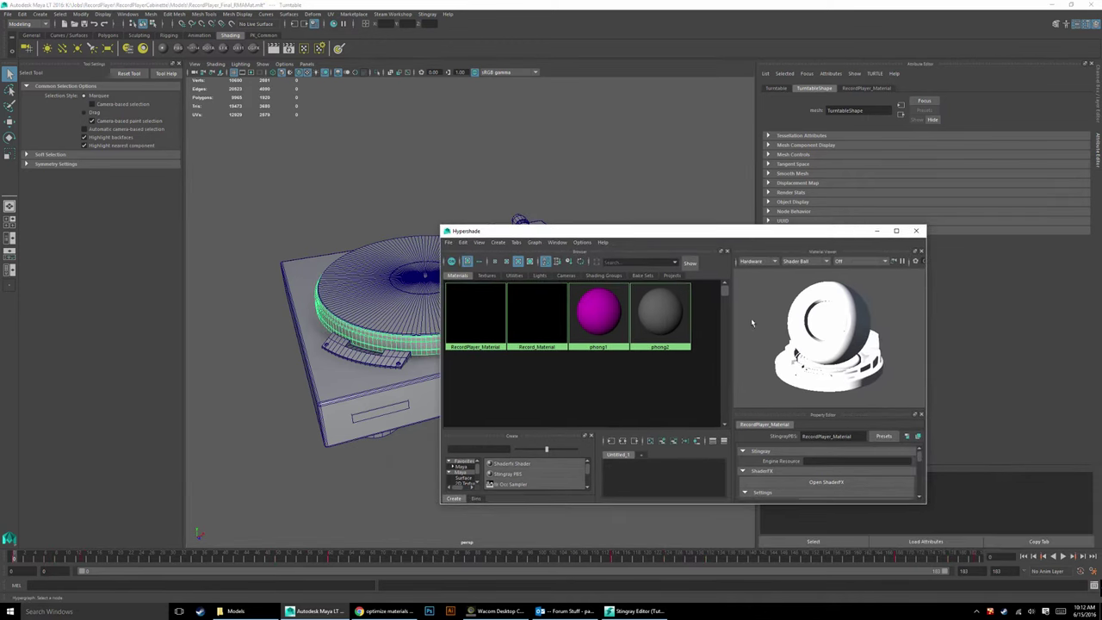
left_click(463, 242)
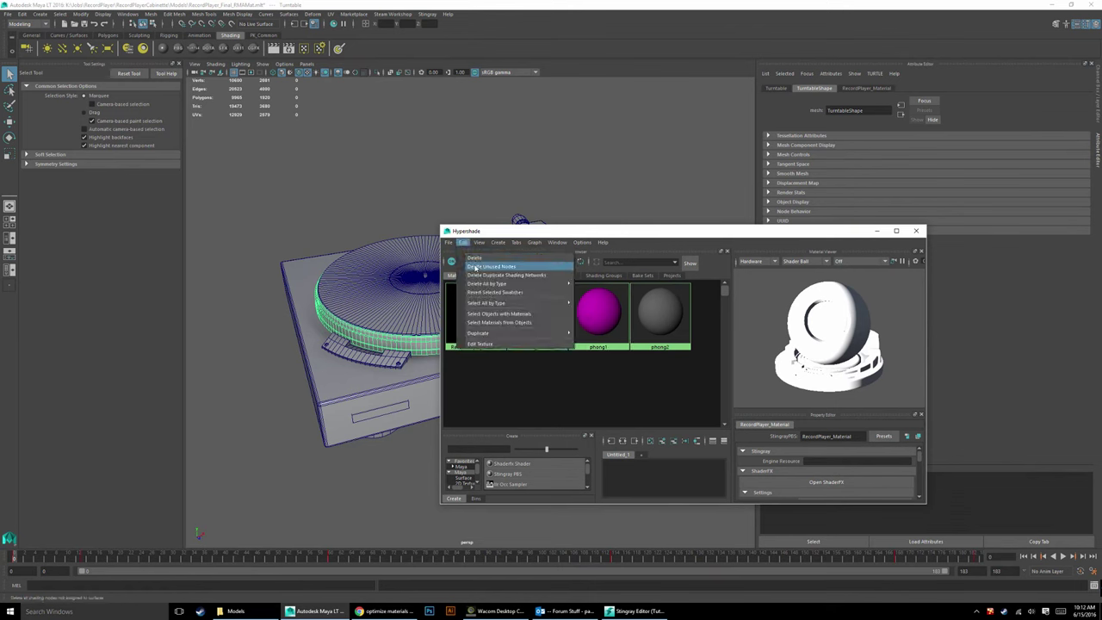
left_click(474, 267)
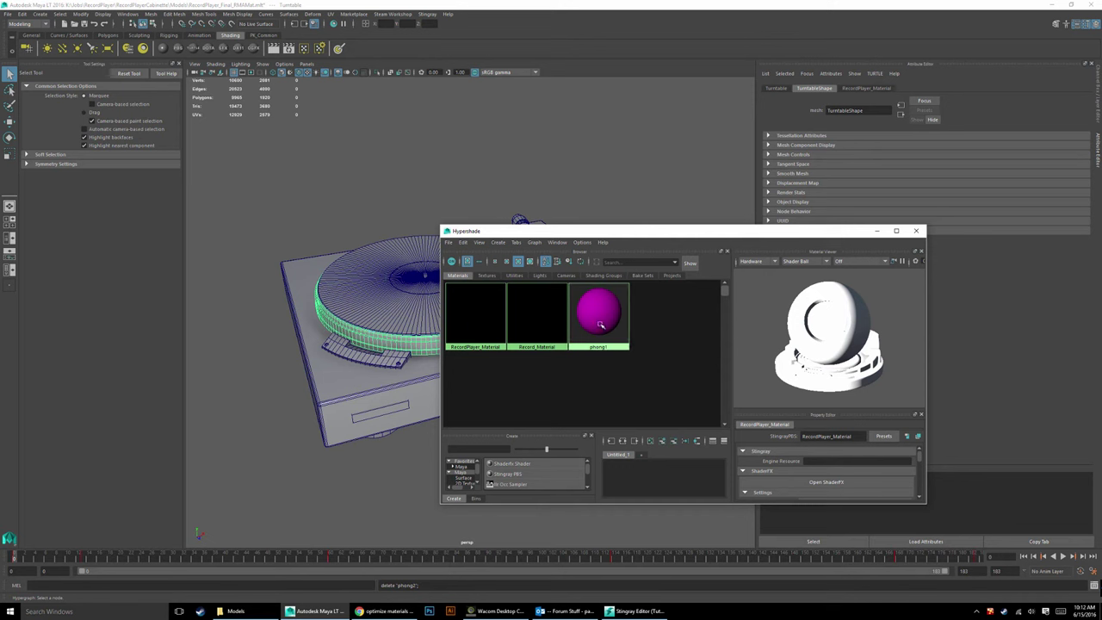
left_click(877, 233)
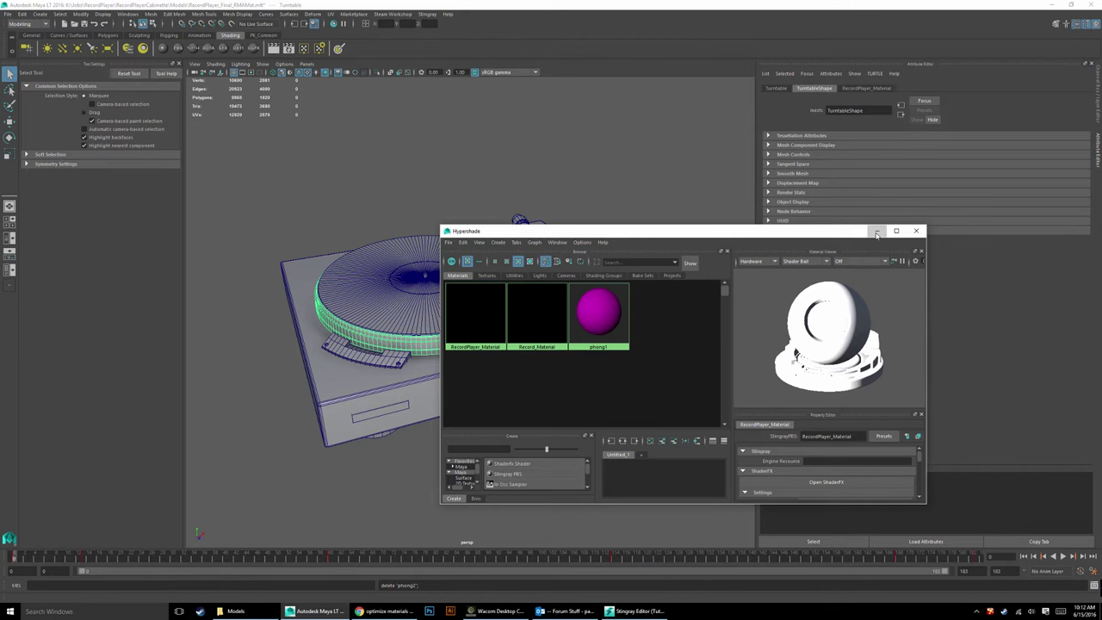
Step: Check which materials are assigned to the record, the turntable, the tonearm and the body, ending with nothing selected
left_click(551, 445)
left_click(441, 300)
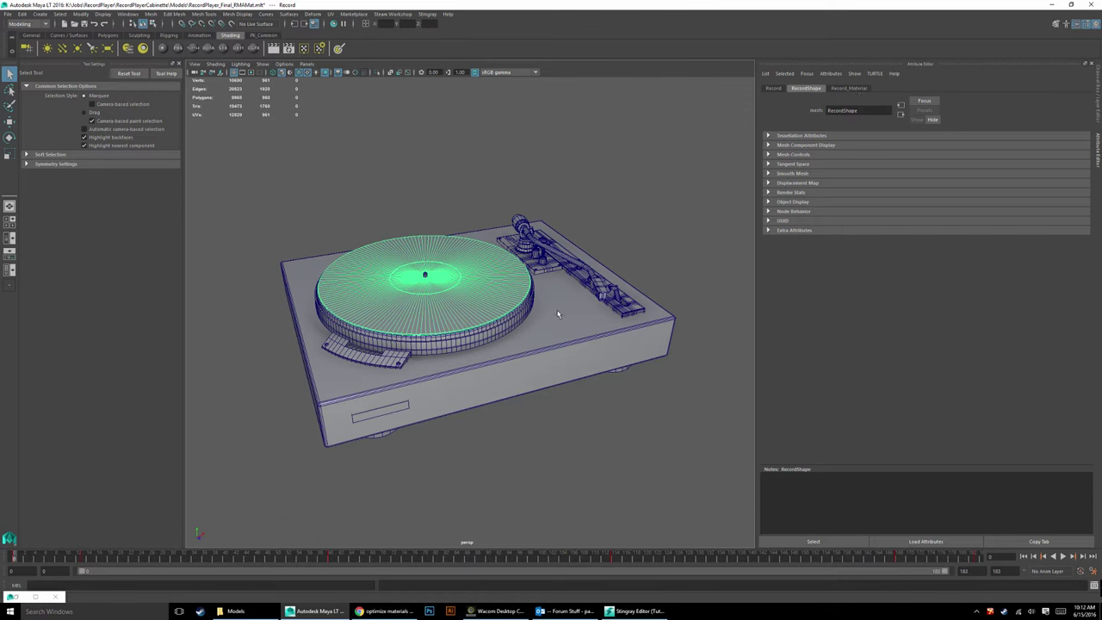
key("Up")
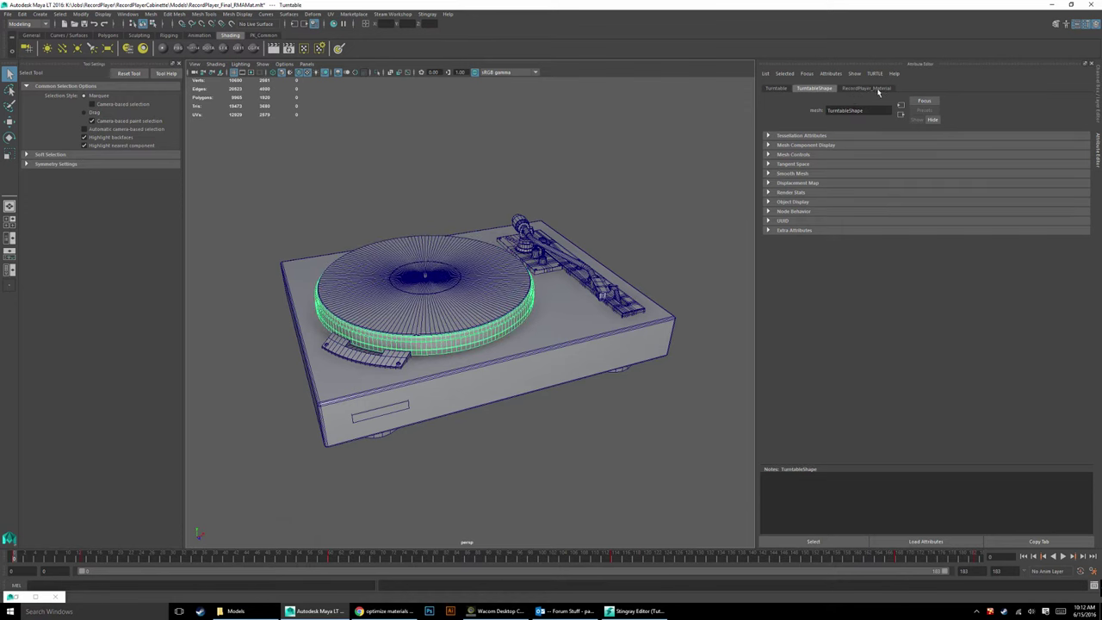
key("Right")
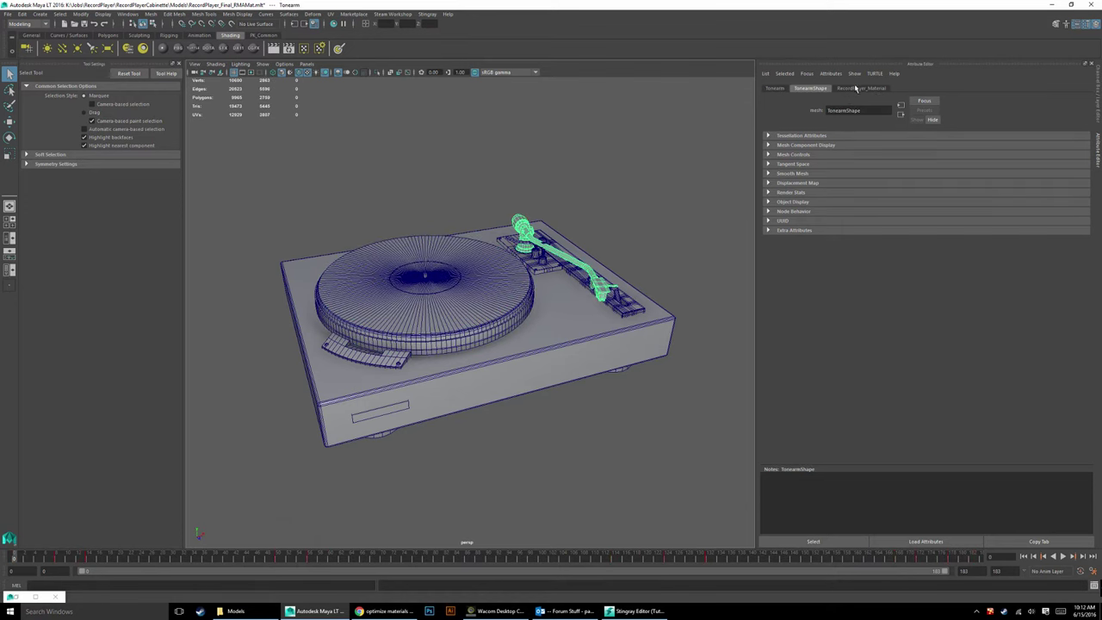
left_click(579, 362)
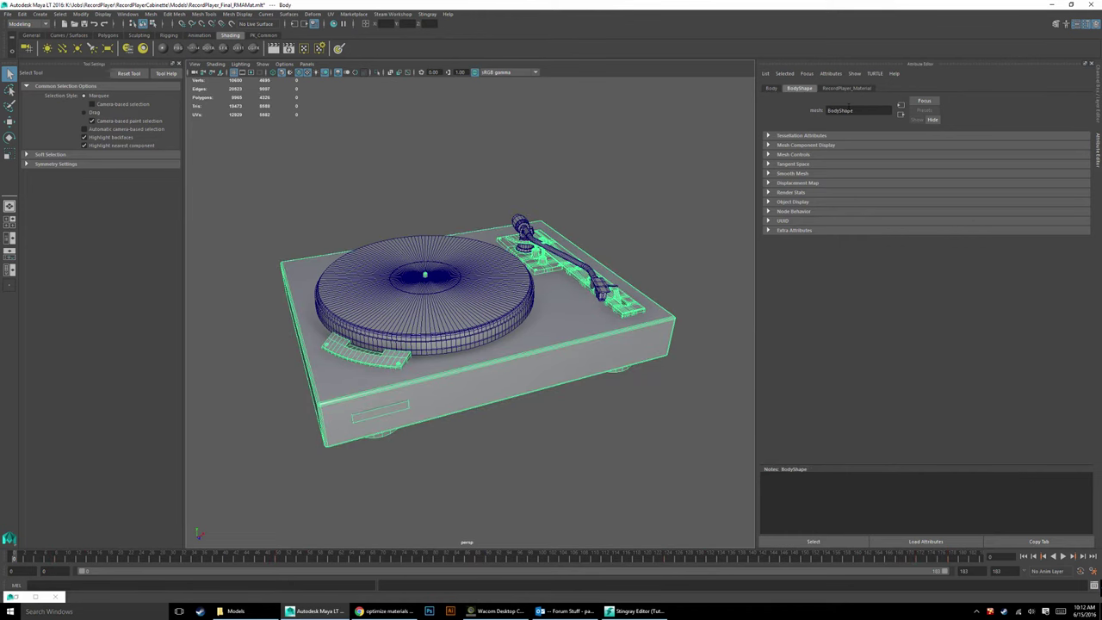
left_click(619, 430)
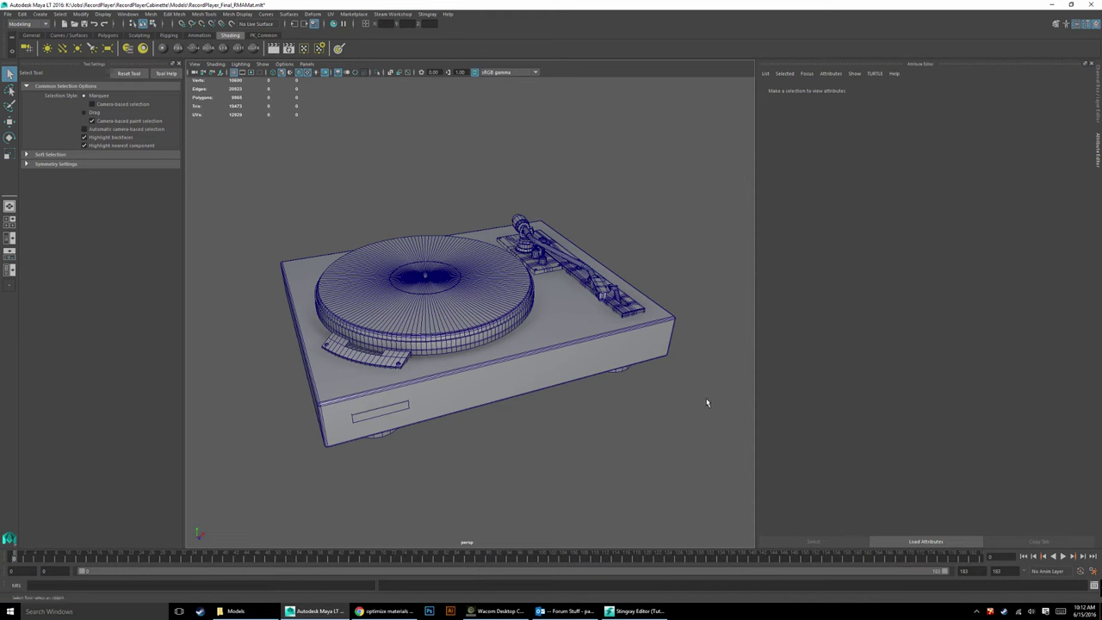
Step: Make the body's RecordPlayer_Material and the record's Record_Material unique so both become custom materials
left_click(584, 342)
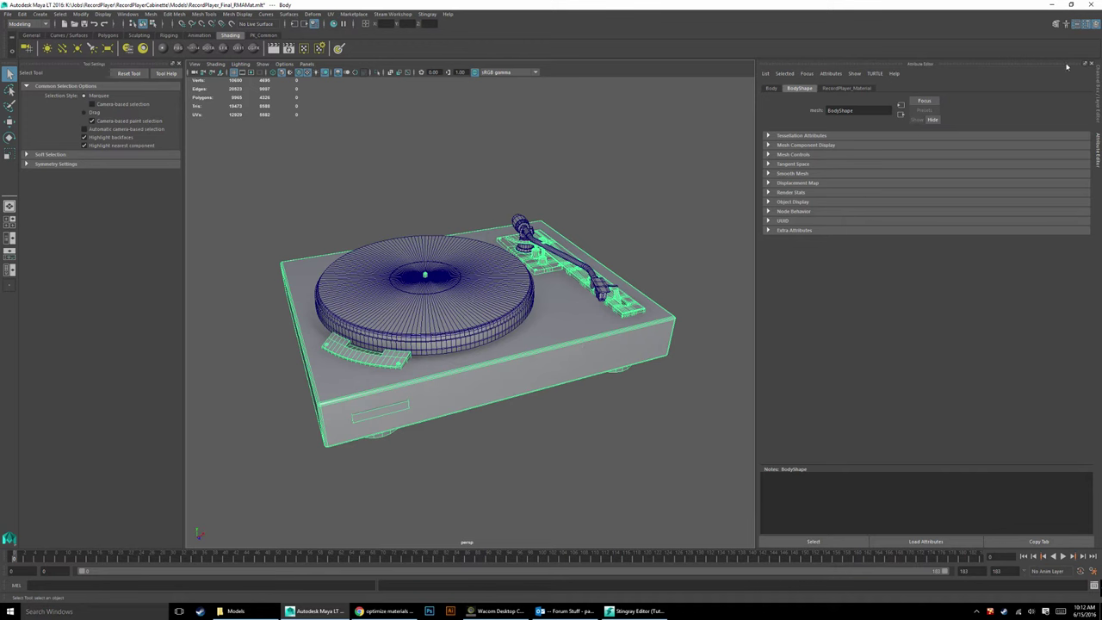
left_click(844, 88)
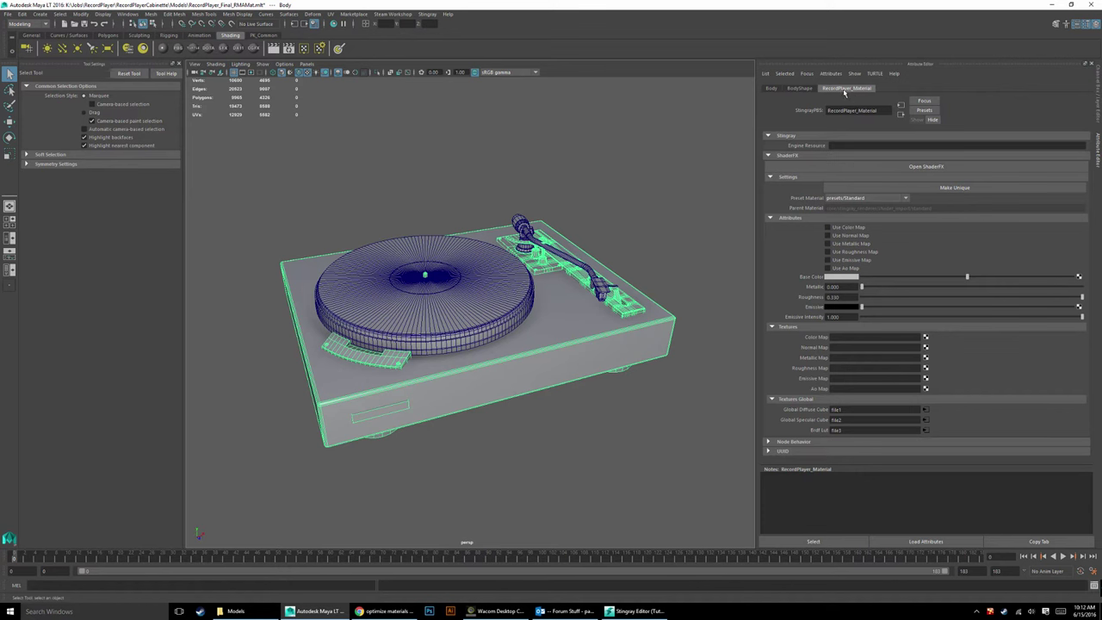
left_click(940, 190)
left_click(438, 284)
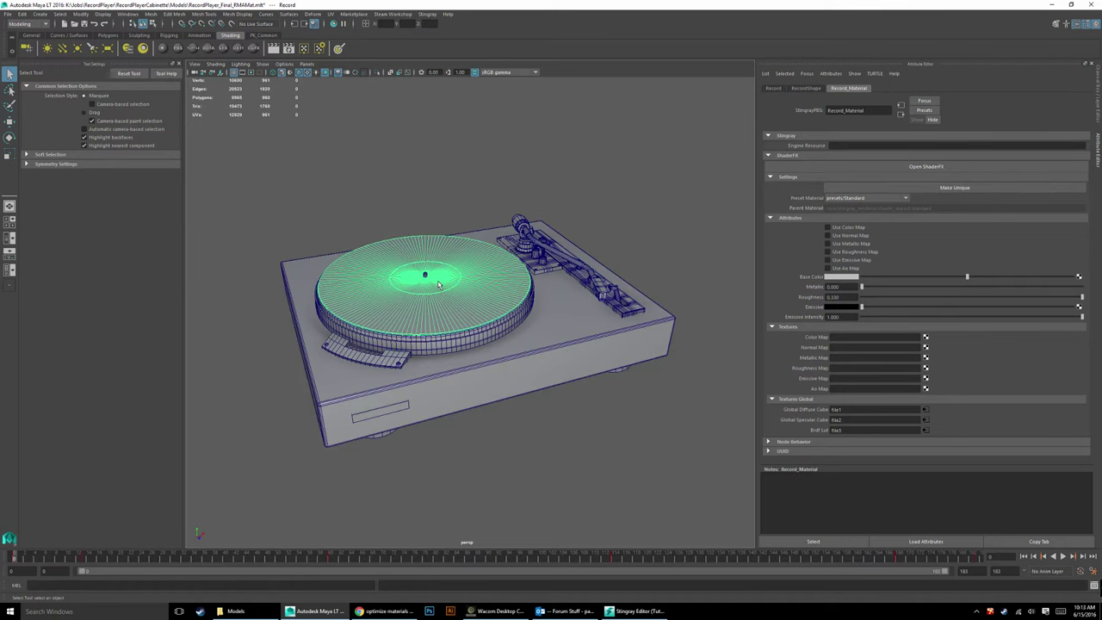
left_click(979, 188)
Step: Select the body and open its RecordPlayer_Material graph in ShaderFX
left_click(594, 340)
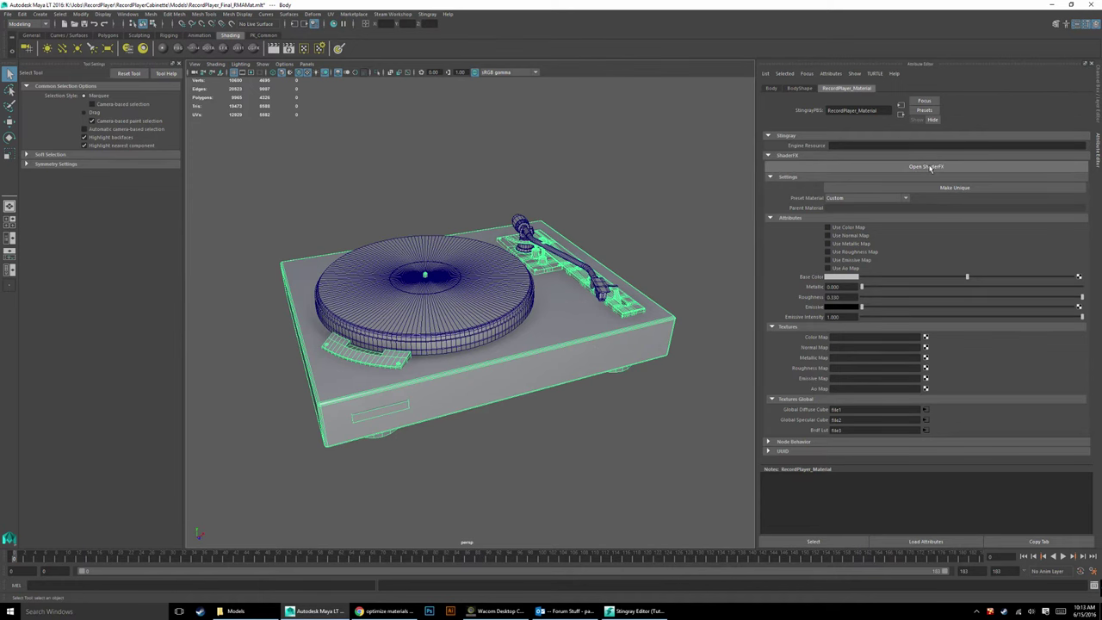
left_click(928, 167)
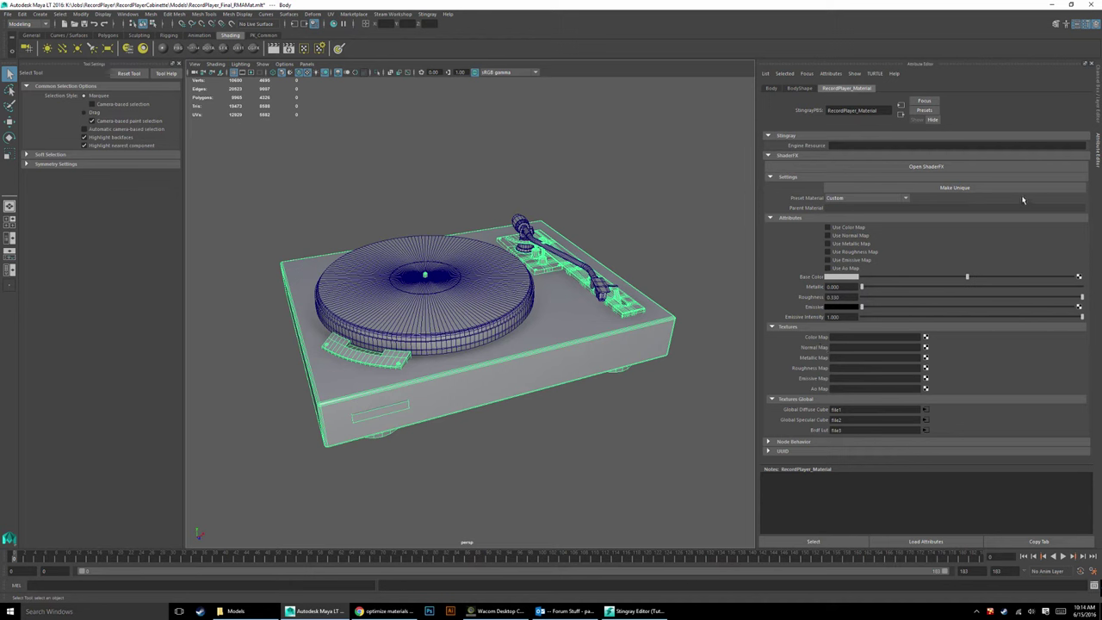
left_click(958, 191)
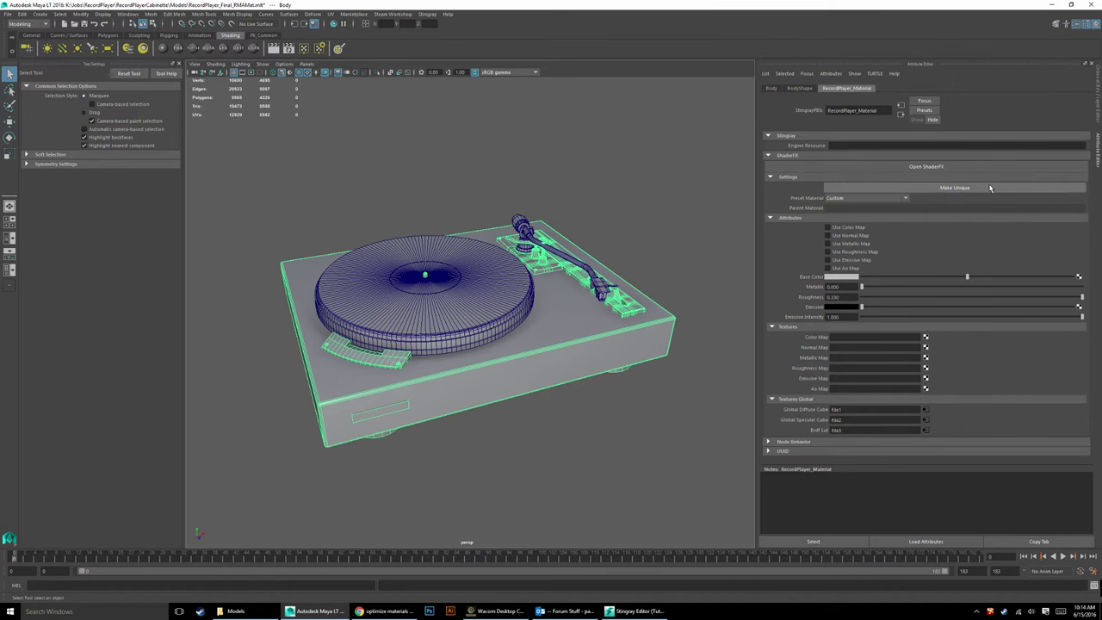
left_click(930, 167)
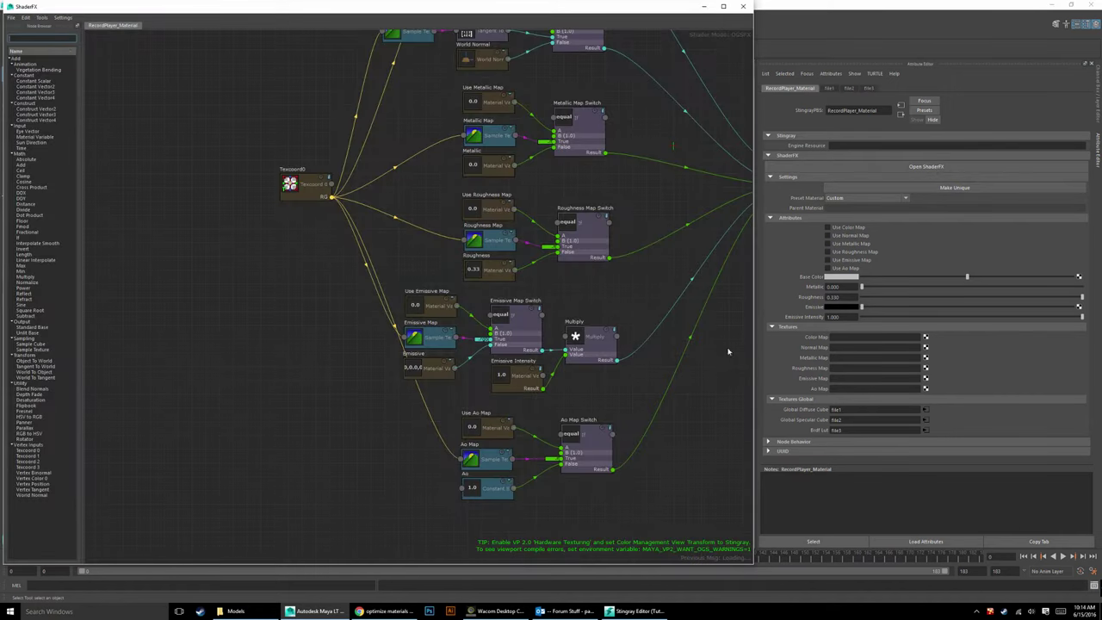
Step: Delete every node in the RecordPlayer_Material graph except the Standard Base node
scroll(701, 377, "down", 6)
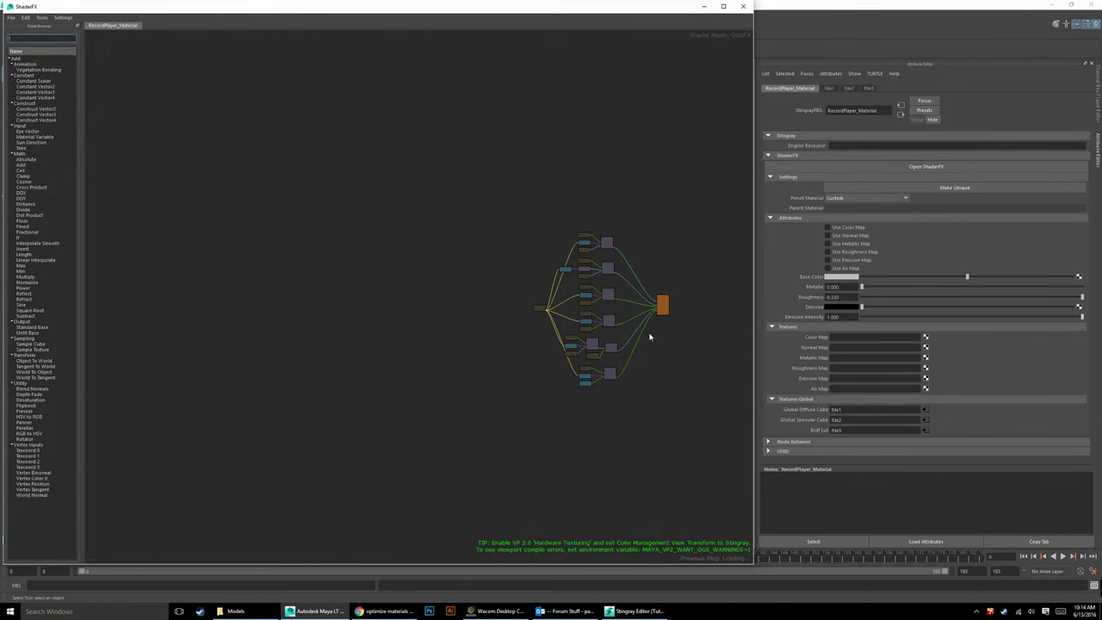
middle_click_drag(675, 330, 607, 344)
scroll(563, 344, "up", 5)
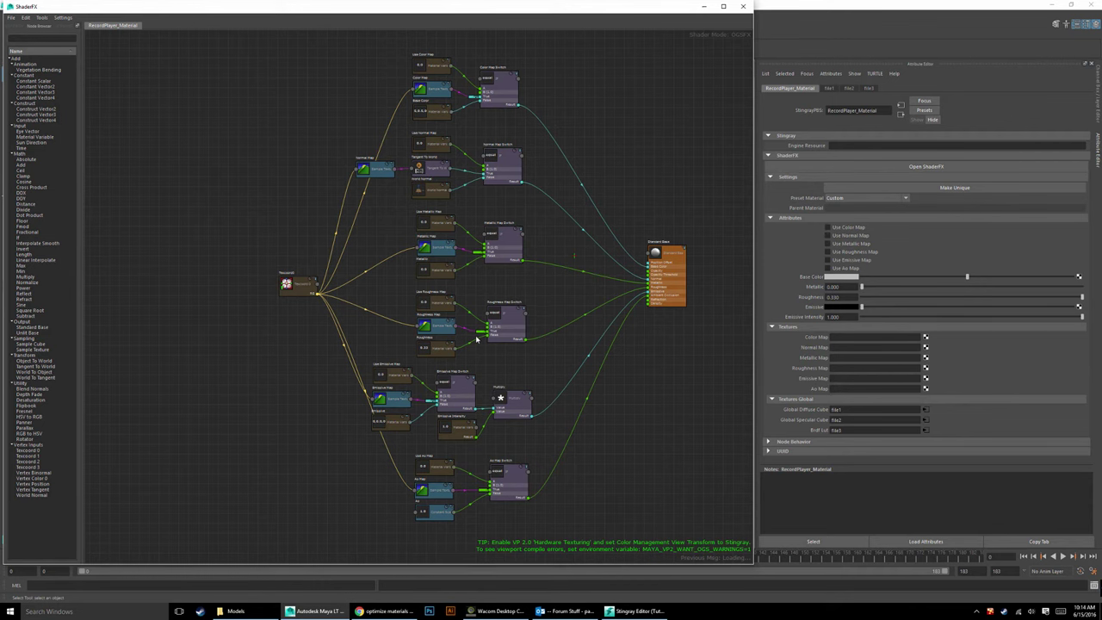
scroll(385, 306, "down", 1)
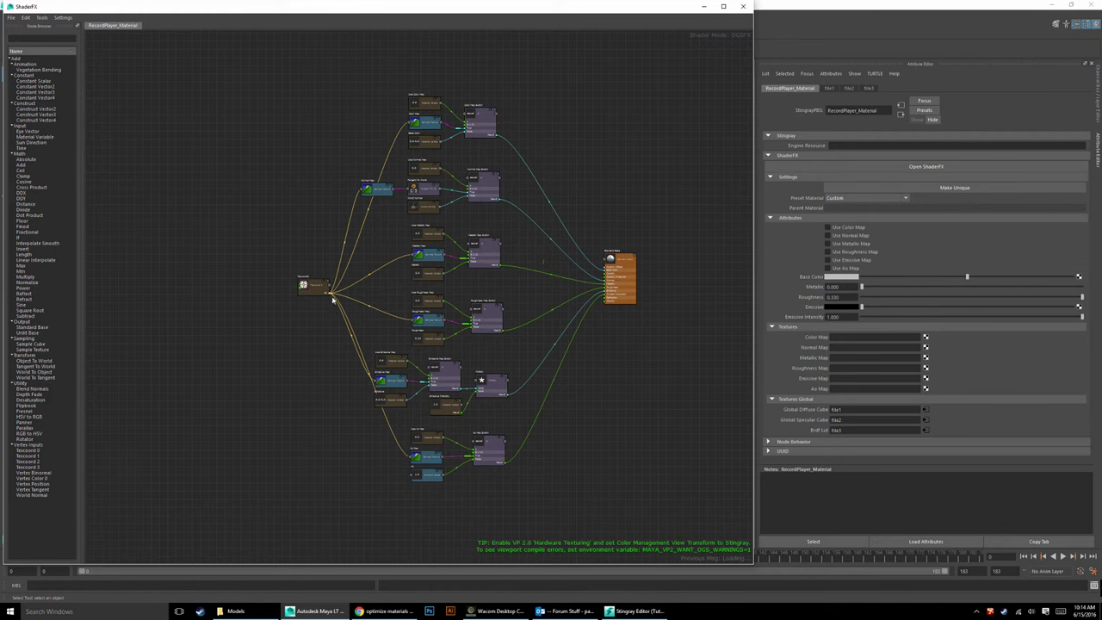
left_click_drag(250, 73, 527, 530)
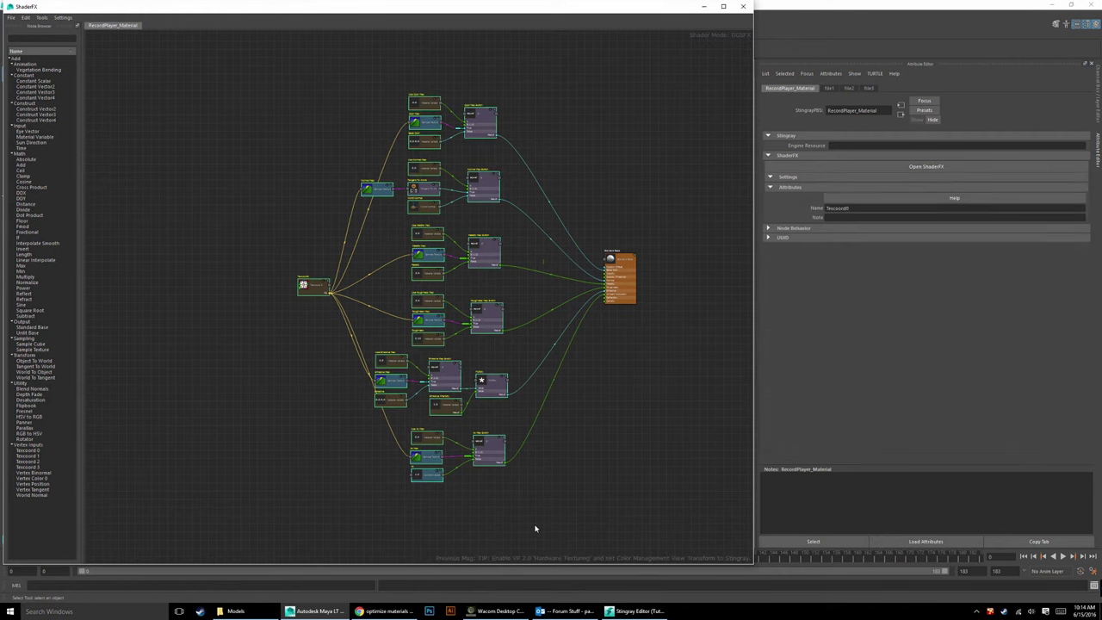
key("Delete")
Step: Add a Texcoord 0 vertex input node to the empty area well before the Standard Base node
scroll(531, 327, "up", 3)
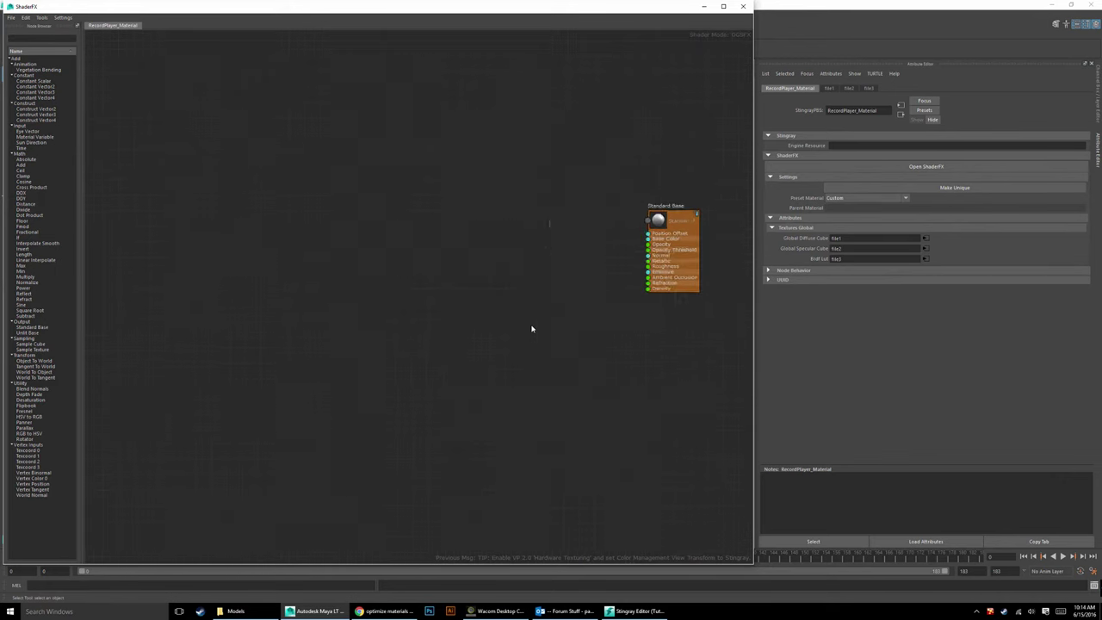
middle_click_drag(625, 261, 596, 364)
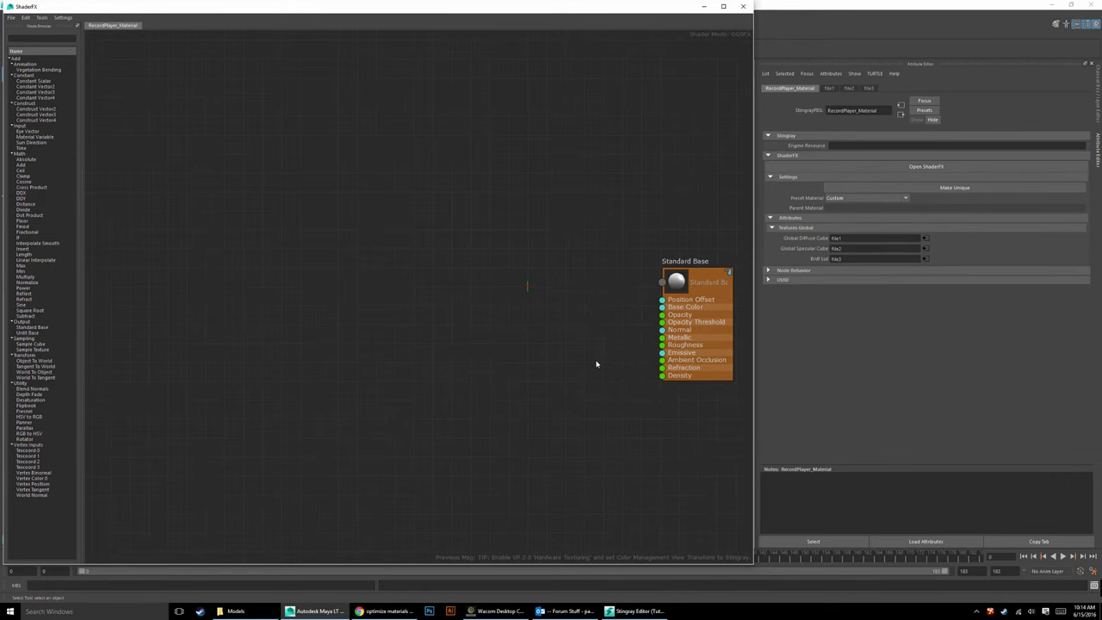
right_click(229, 311)
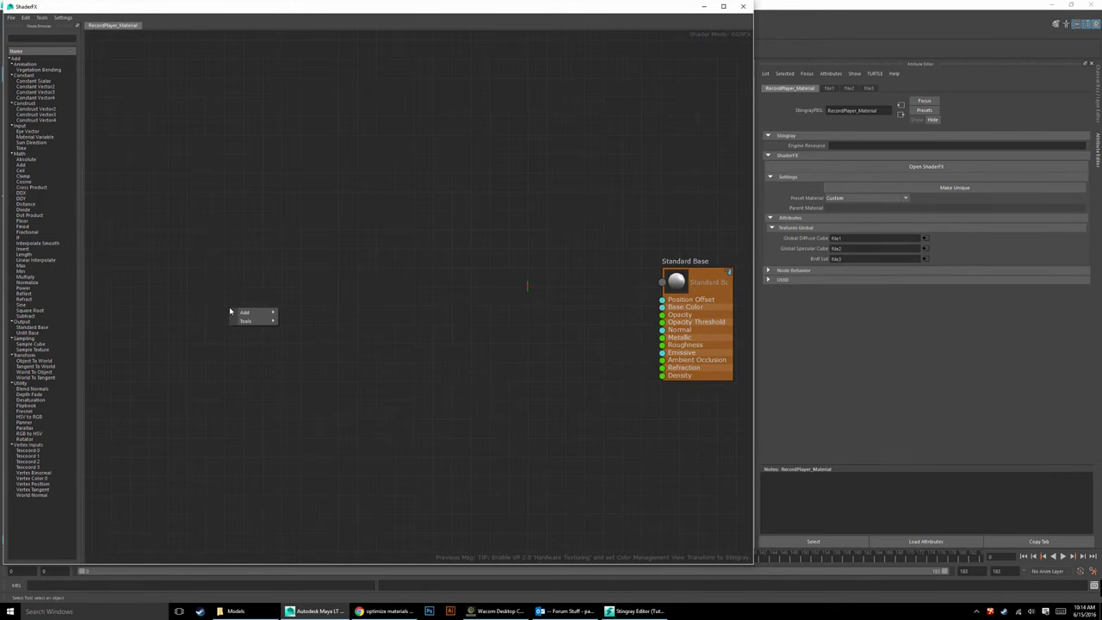
mouse_move(258, 314)
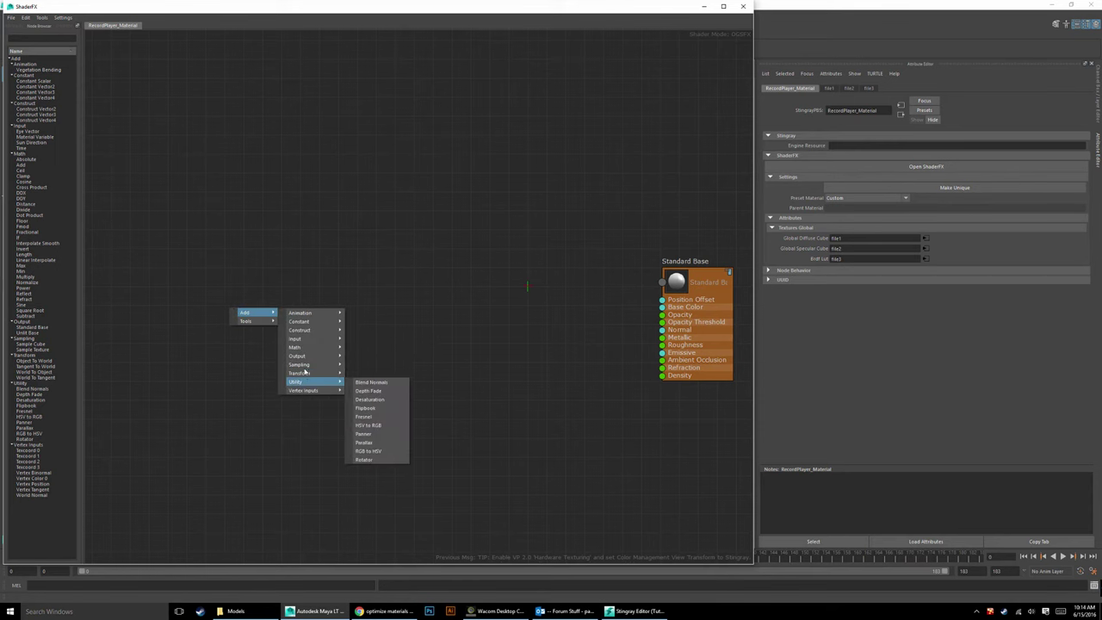
mouse_move(299, 391)
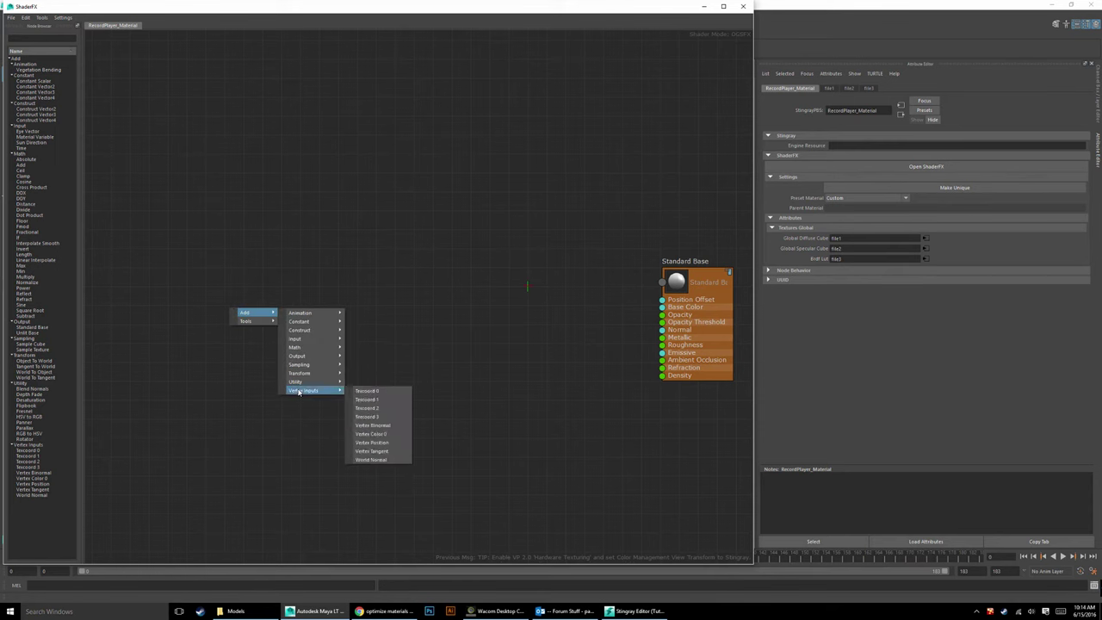
left_click(365, 392)
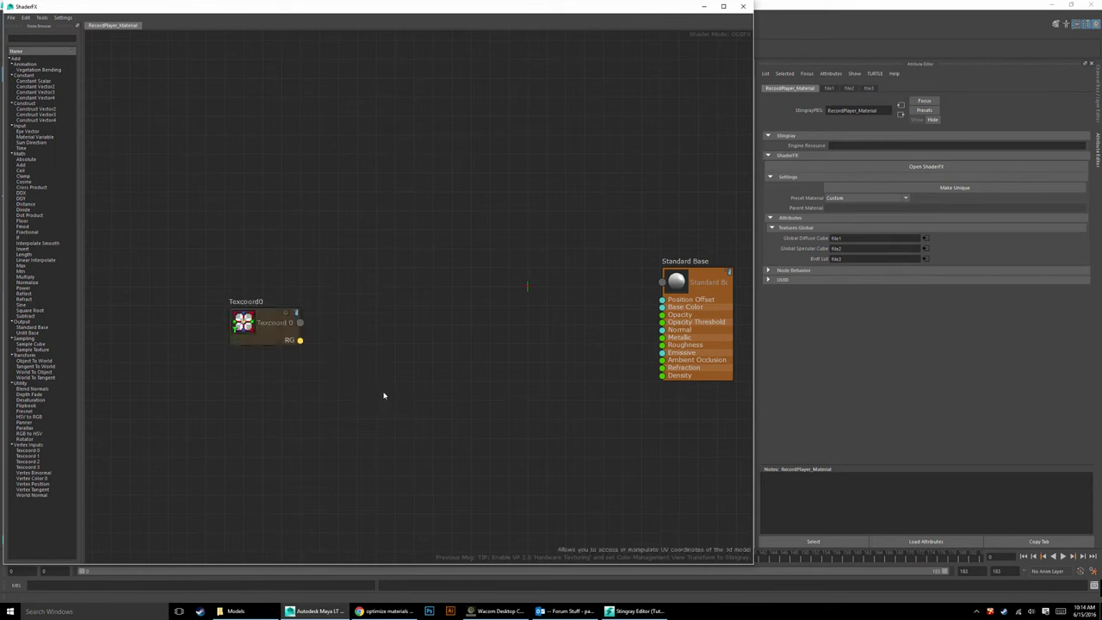
Step: Add a Sample Texture node between Texcoord0 and Standard Base and place it above both
right_click(402, 284)
mouse_move(422, 289)
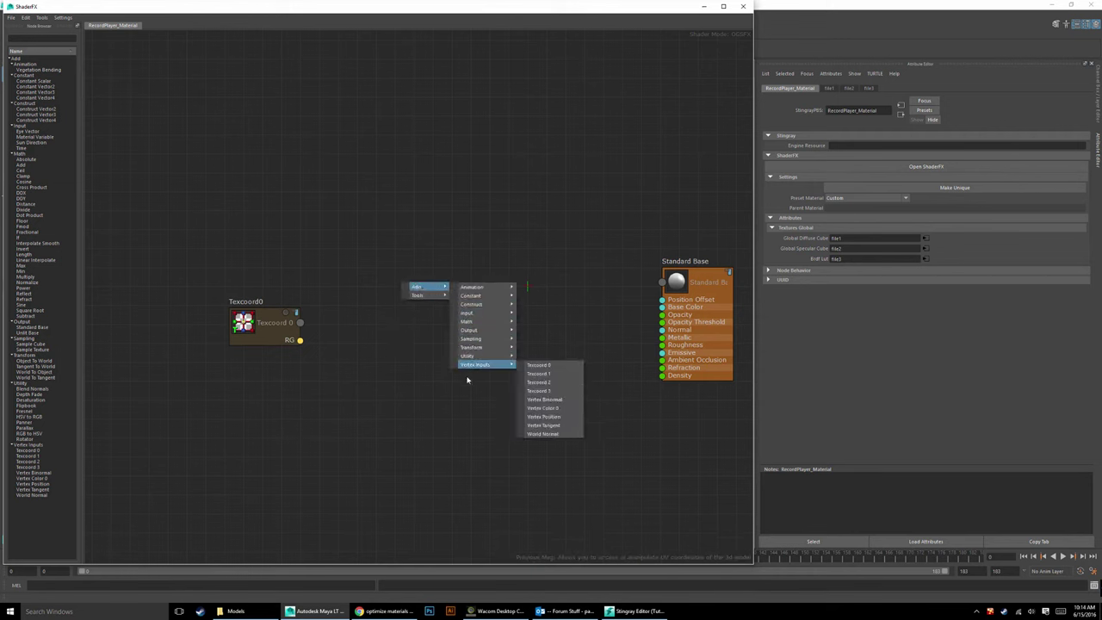
mouse_move(476, 324)
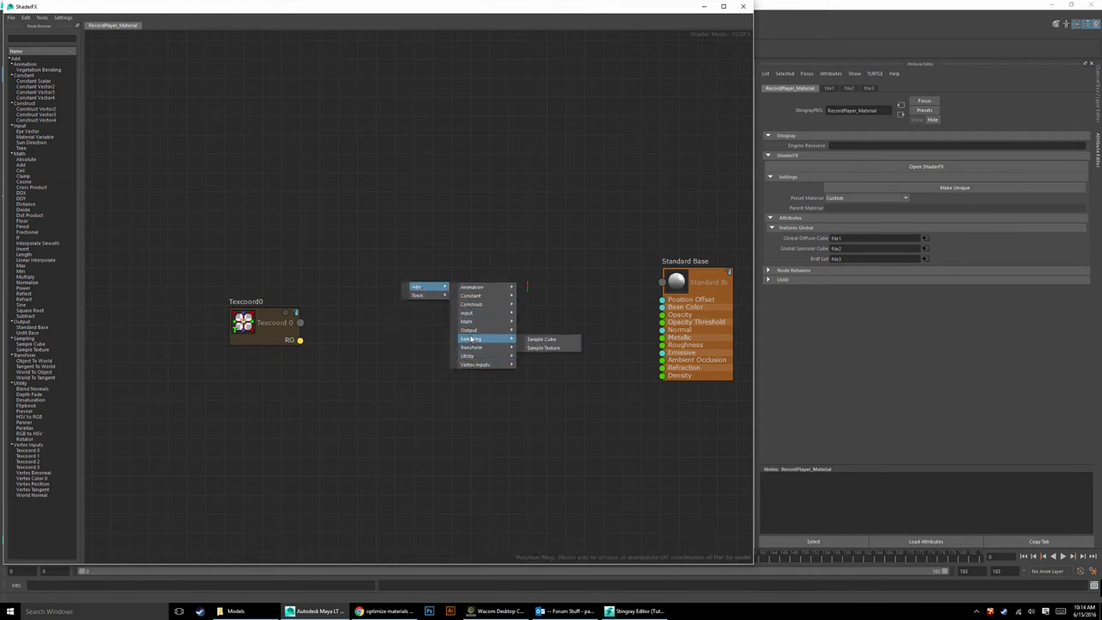
left_click(558, 353)
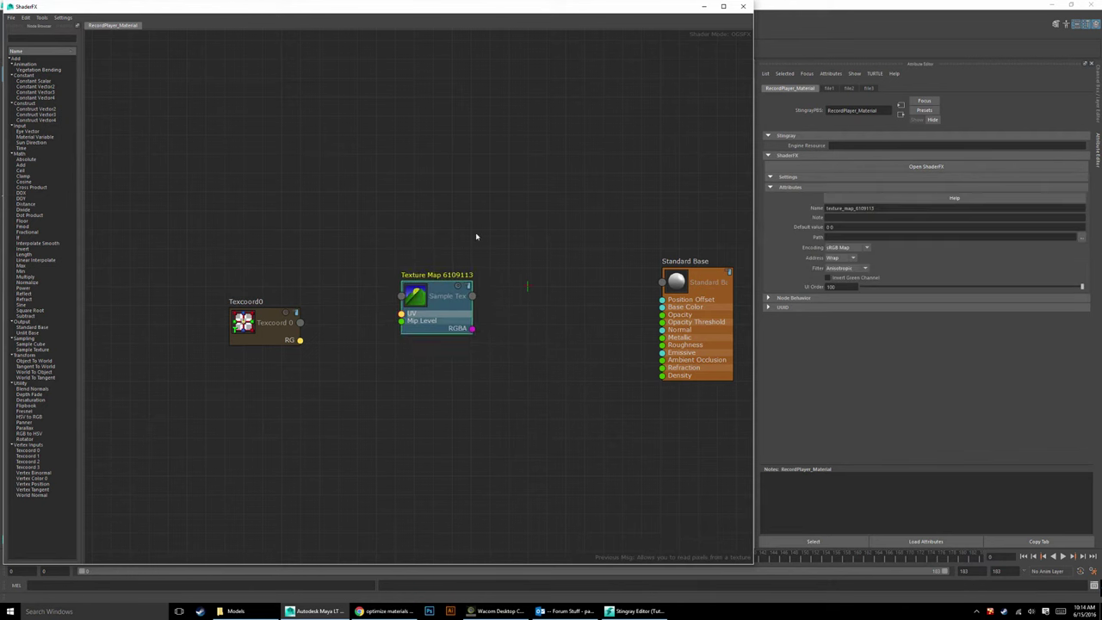
left_click_drag(446, 339, 461, 216)
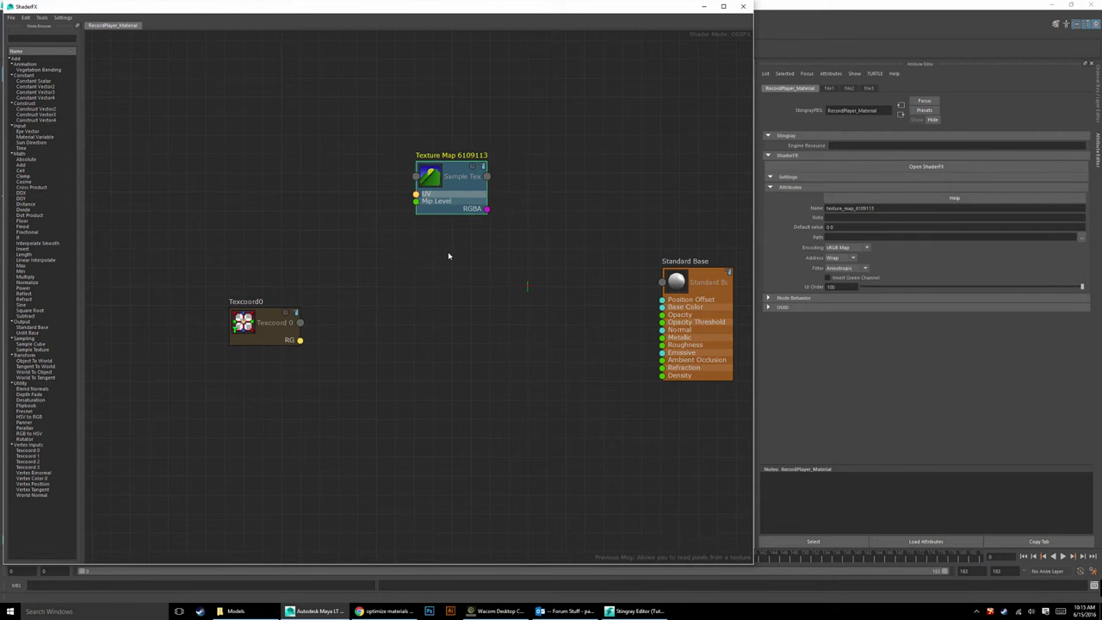
Step: Paste three copies of the Sample Texture node and arrange them in a column beneath the original
left_click(432, 303)
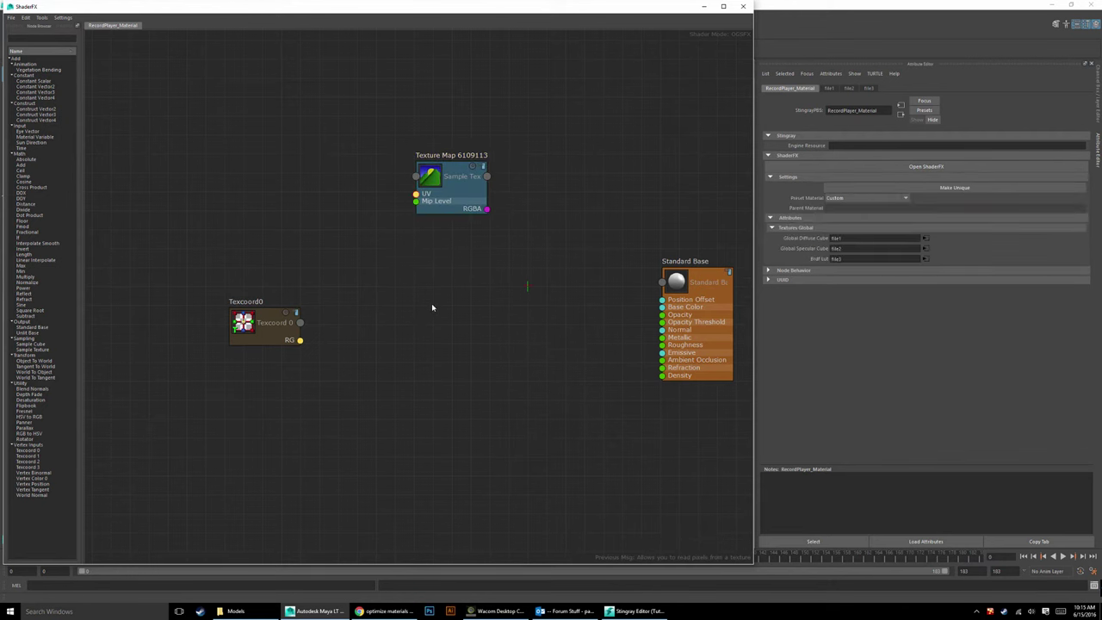
key("ctrl+v")
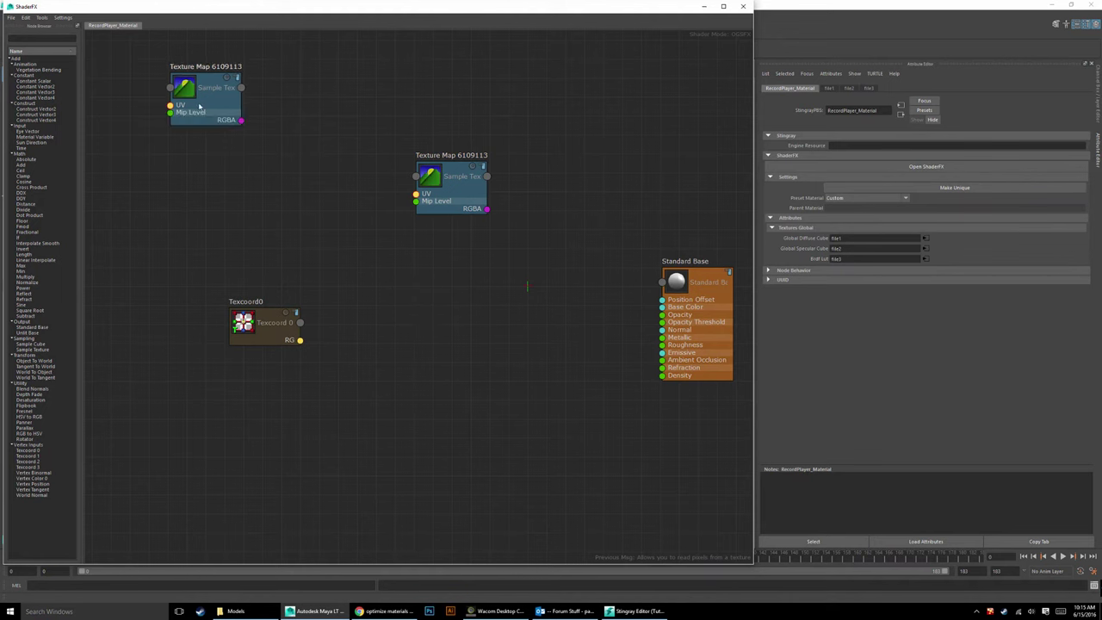
key("ctrl+v")
left_click_drag(413, 304, 488, 256)
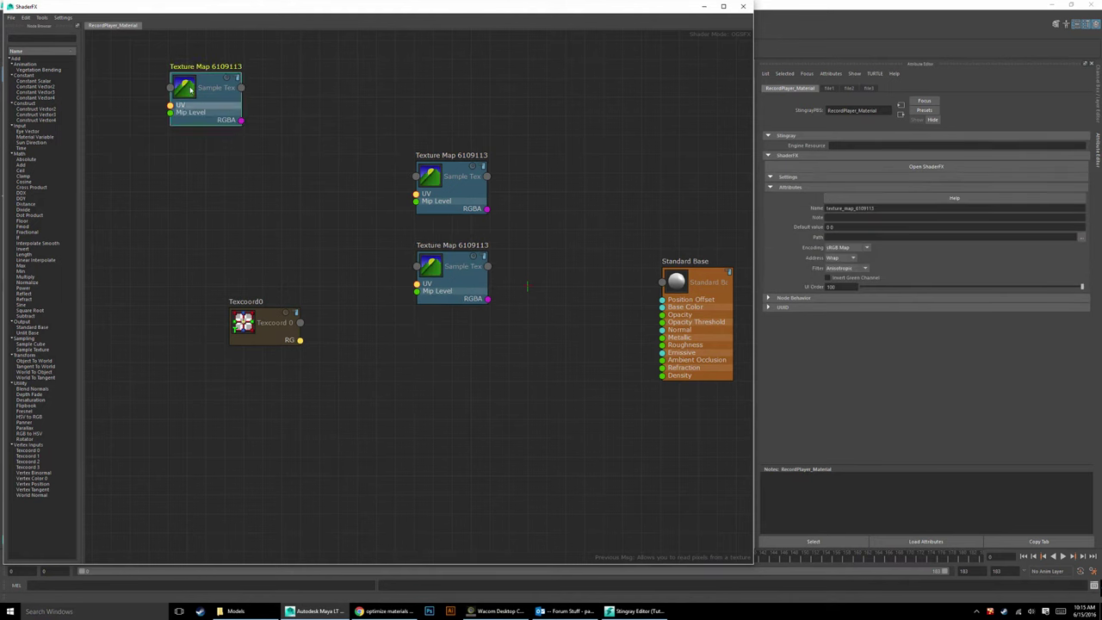
key("ctrl+v")
left_click_drag(293, 312, 436, 358)
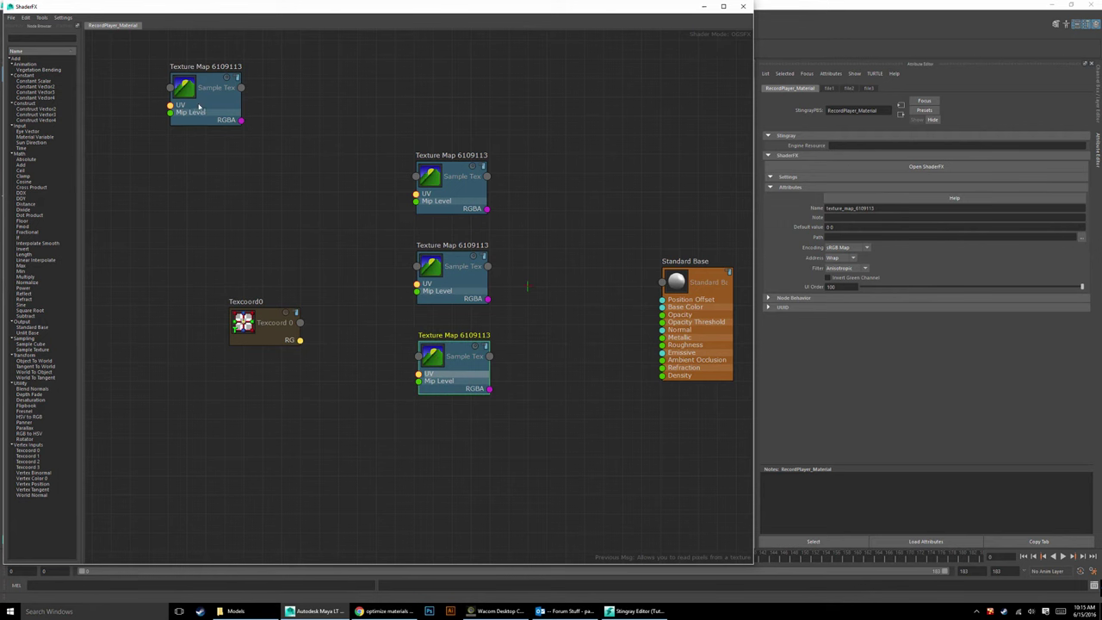
left_click_drag(199, 106, 447, 468)
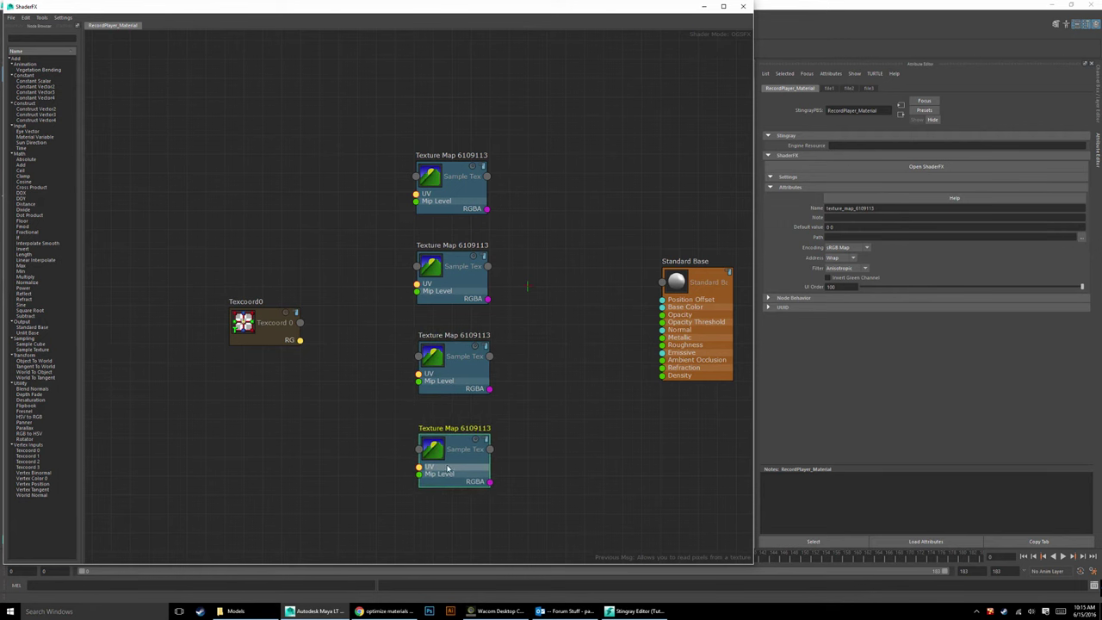
Step: Connect Texcoord0's RG output to the UV input of all four texture nodes and move Texcoord0 farther away from them
left_click(570, 430)
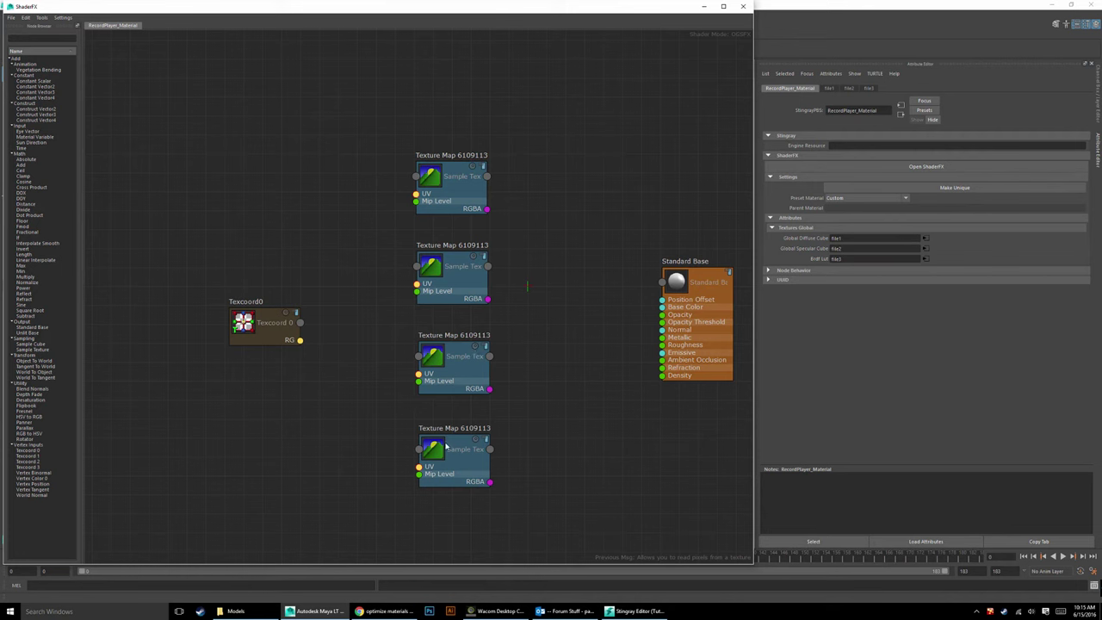
left_click_drag(297, 334, 273, 299)
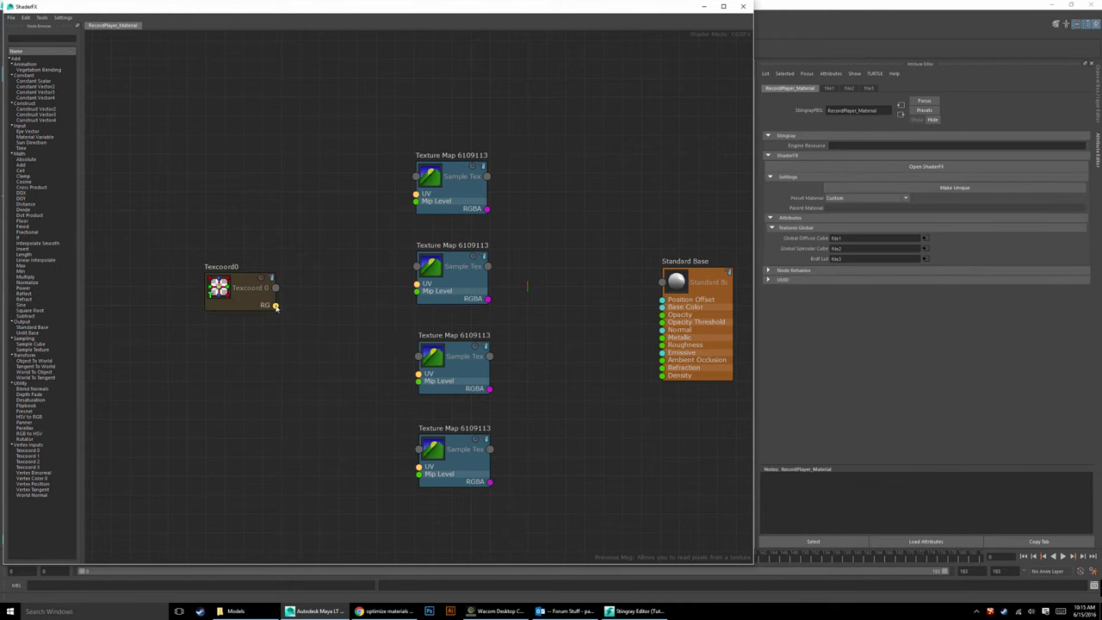
left_click_drag(275, 306, 417, 195)
left_click_drag(276, 305, 417, 284)
left_click_drag(275, 305, 419, 374)
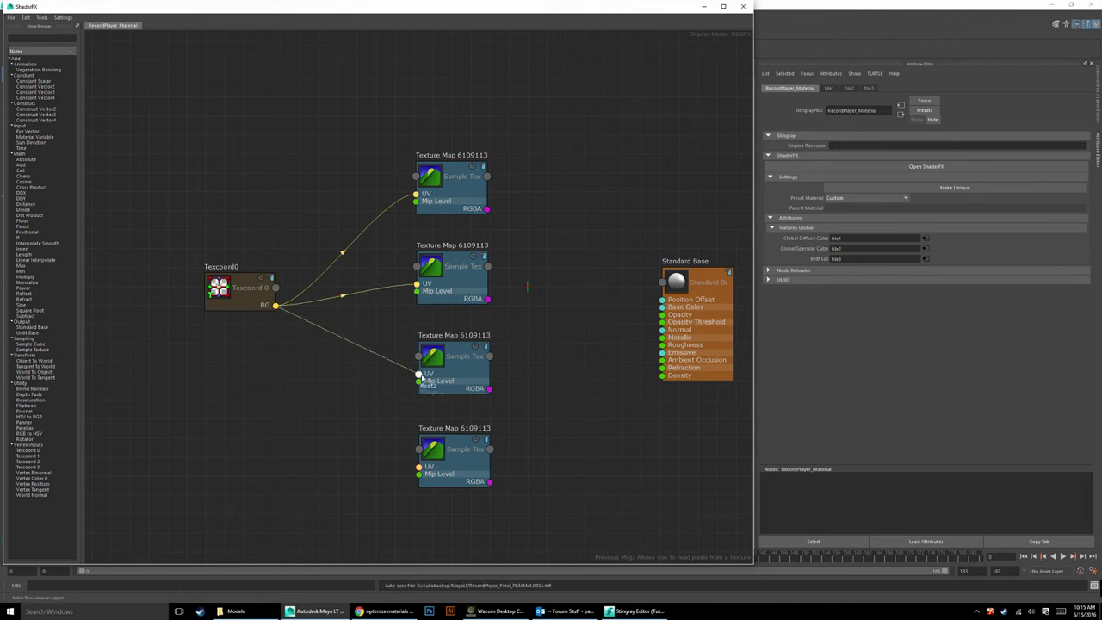
left_click_drag(276, 305, 418, 467)
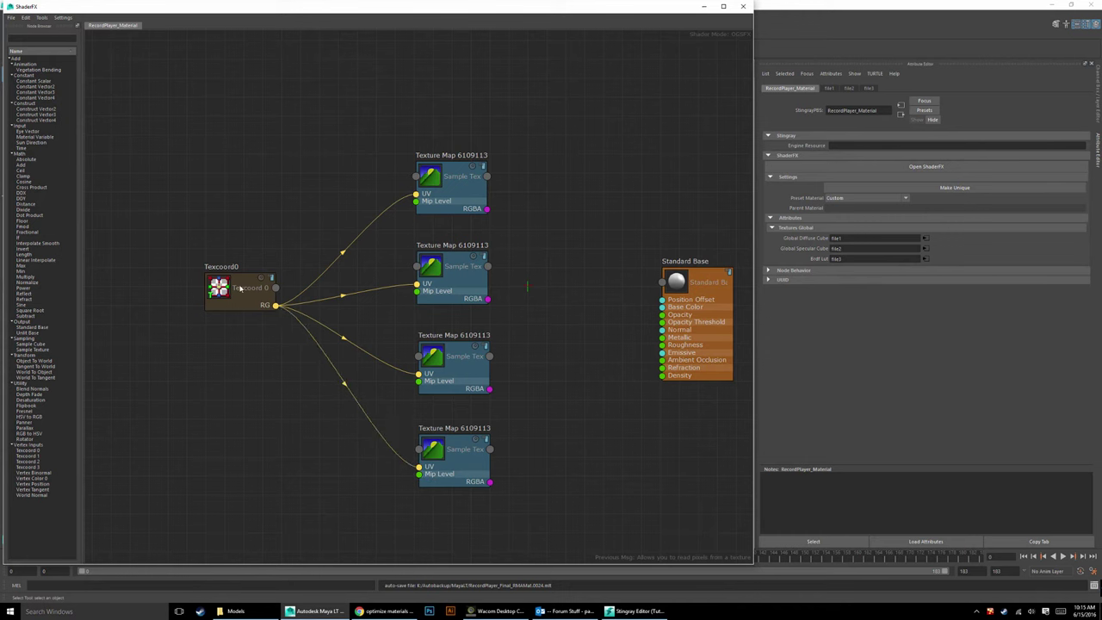
left_click_drag(238, 291, 142, 319)
left_click(584, 240)
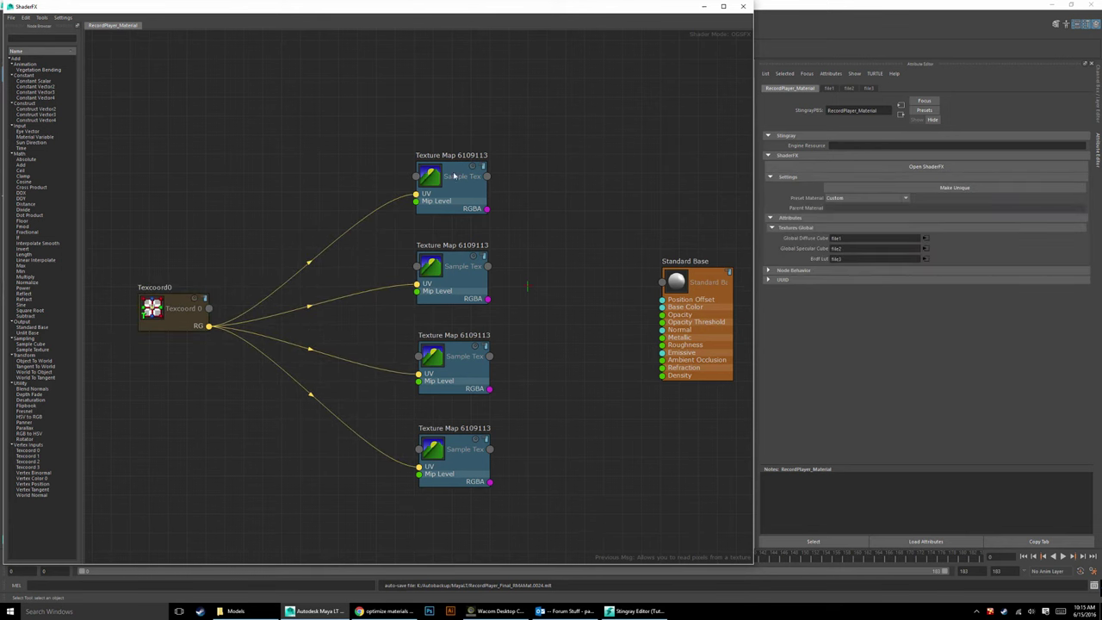
Step: Rename the uppermost texture node Color and the one directly beneath it Normal
left_click(454, 176)
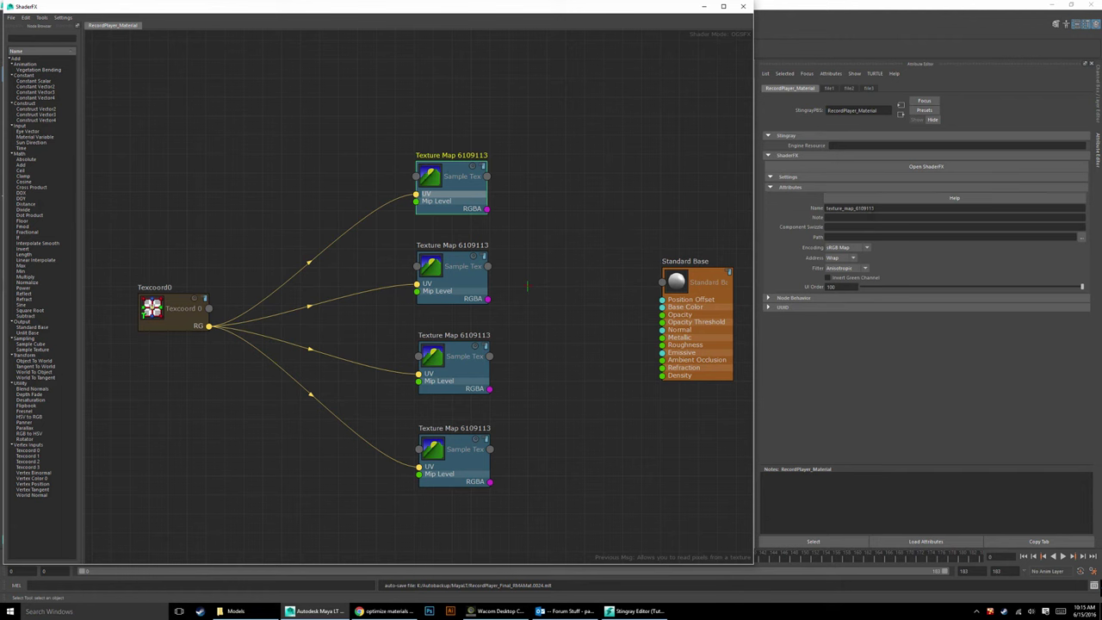
left_click_drag(875, 208, 721, 202)
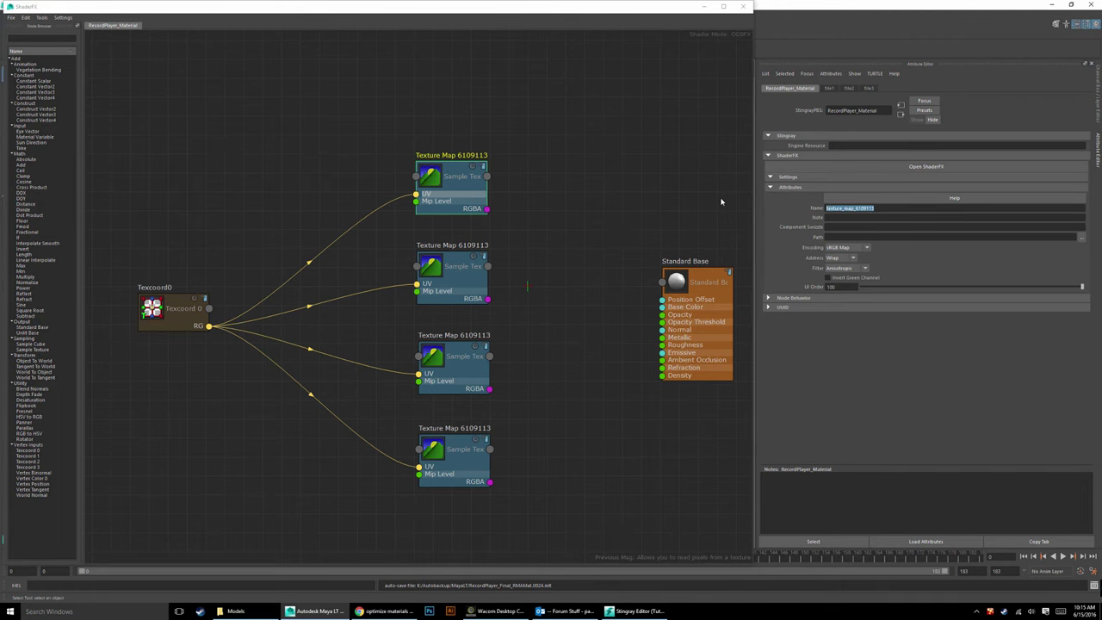
type("Color")
key("Return")
left_click(426, 258)
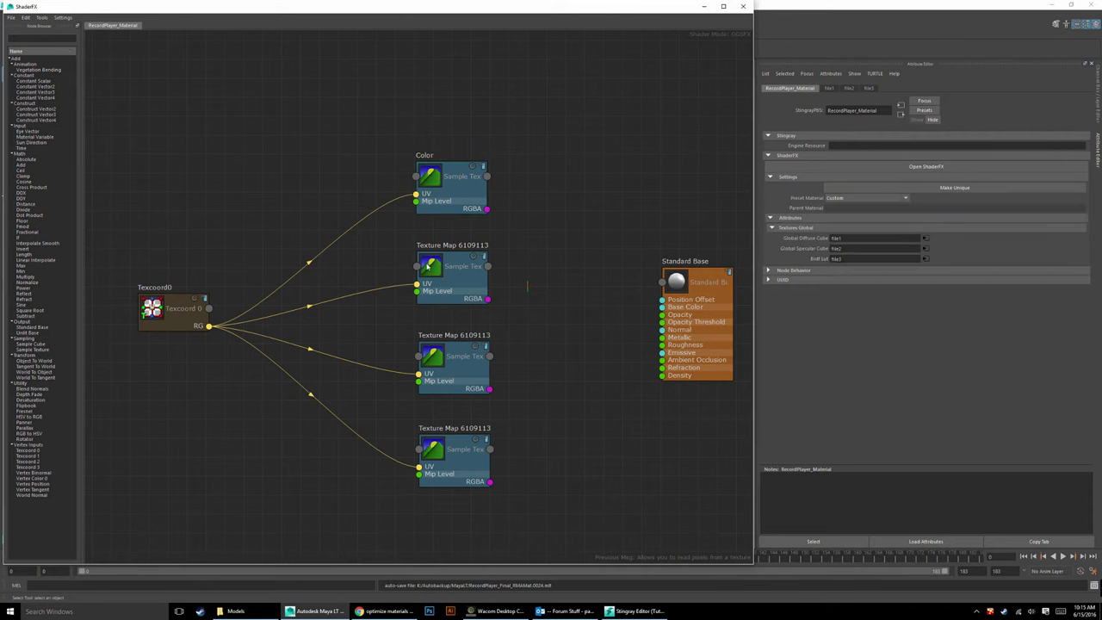
double_click(848, 208)
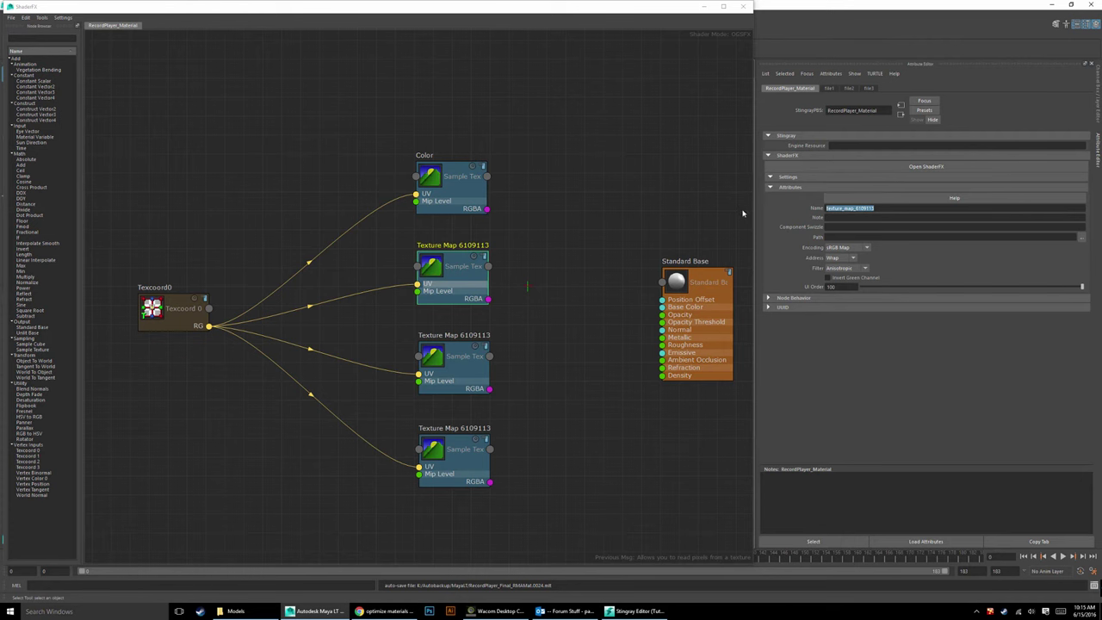
type("Normal")
key("Return")
Step: Rename the third texture node RMA and the lowest one Emissive
left_click(454, 350)
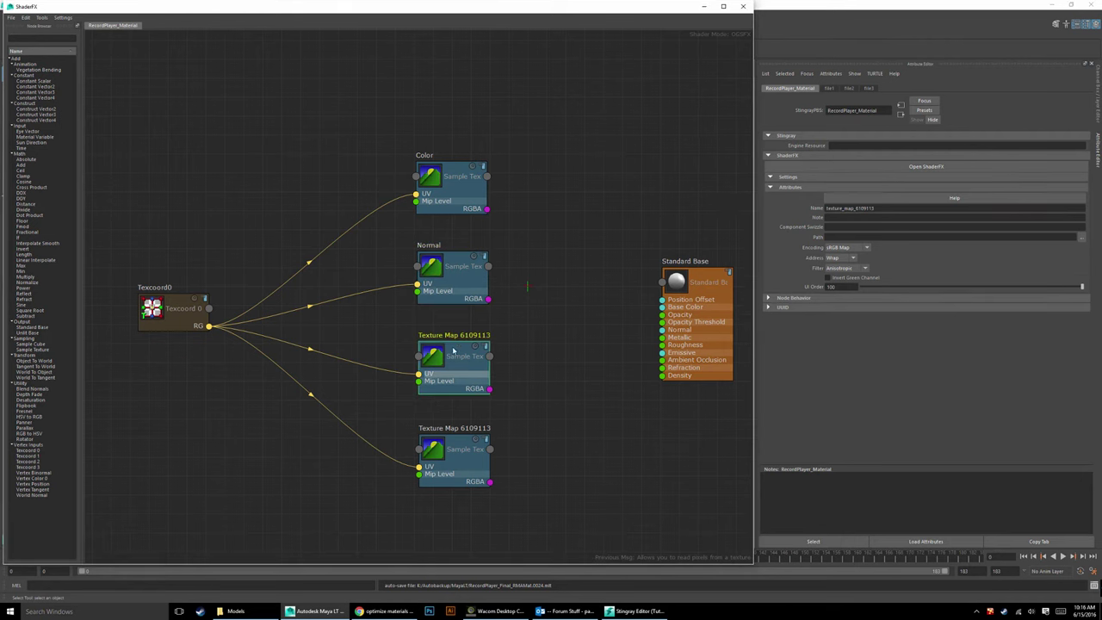
double_click(848, 207)
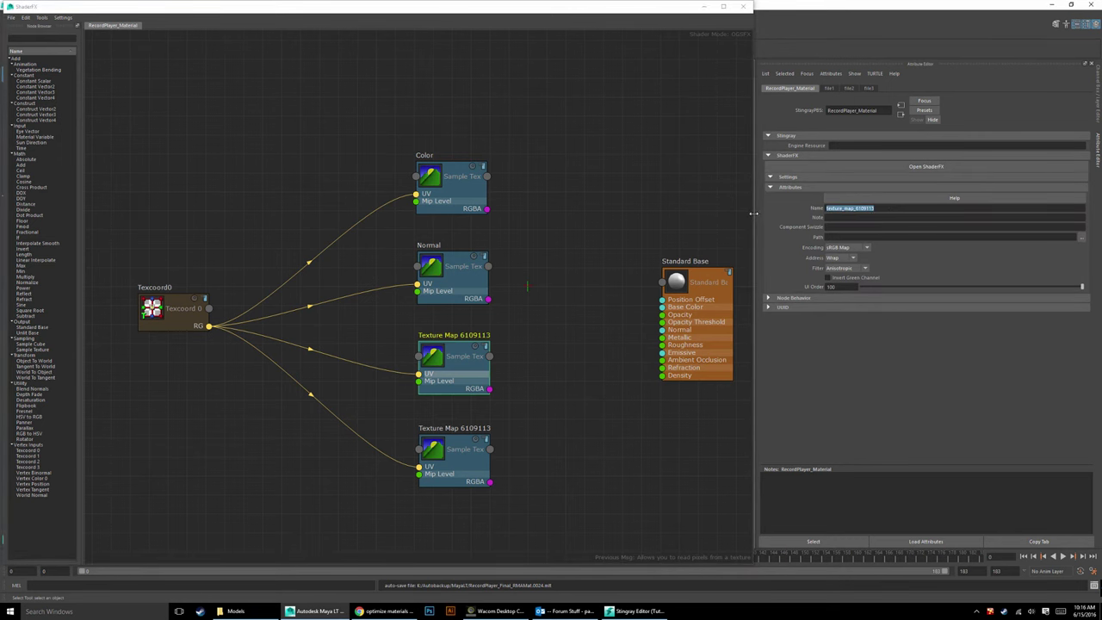
type("RMA")
key("Return")
left_click(469, 461)
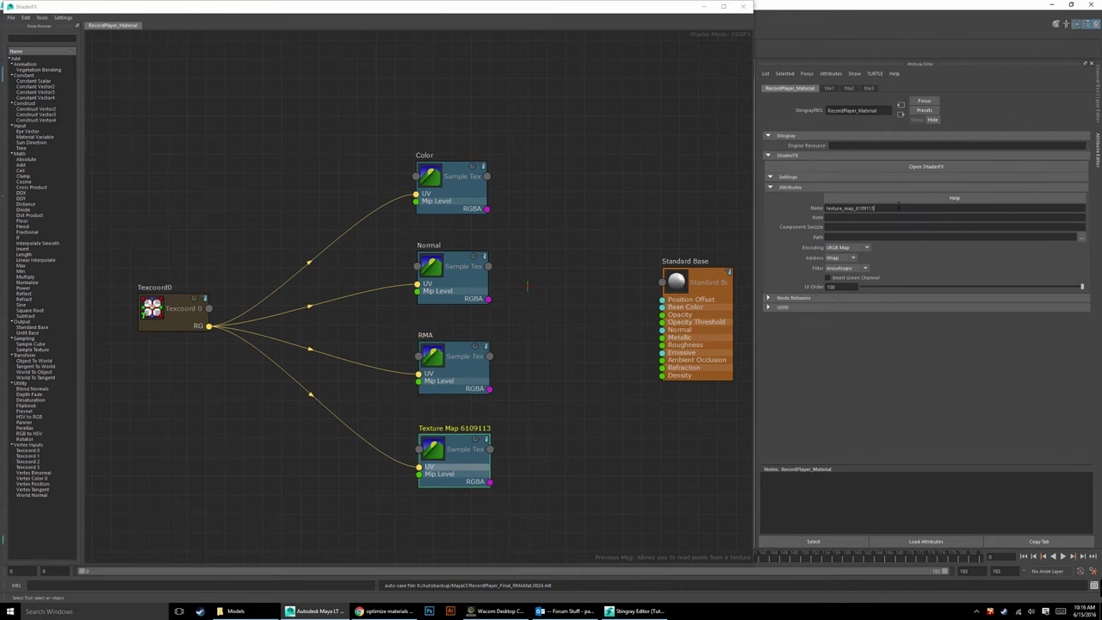
left_click_drag(912, 207, 711, 226)
type("Emissive")
key("Return")
left_click(617, 418)
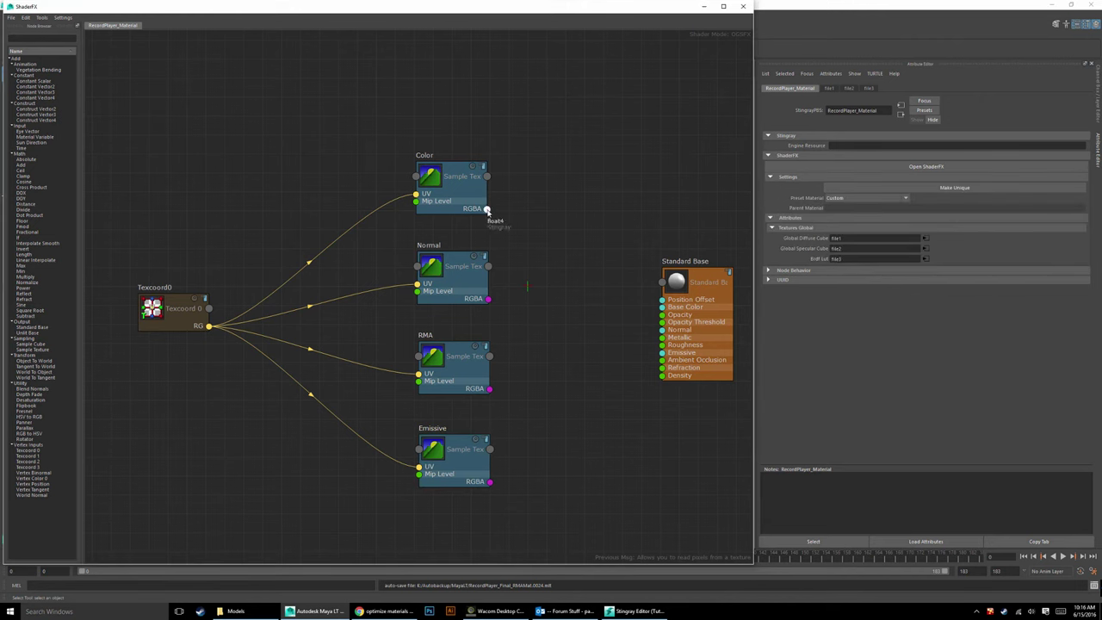
Step: Connect the Color node's RGBA output to Standard Base's Base Color and set that input's component swizzle to rgb
left_click_drag(487, 209, 664, 311)
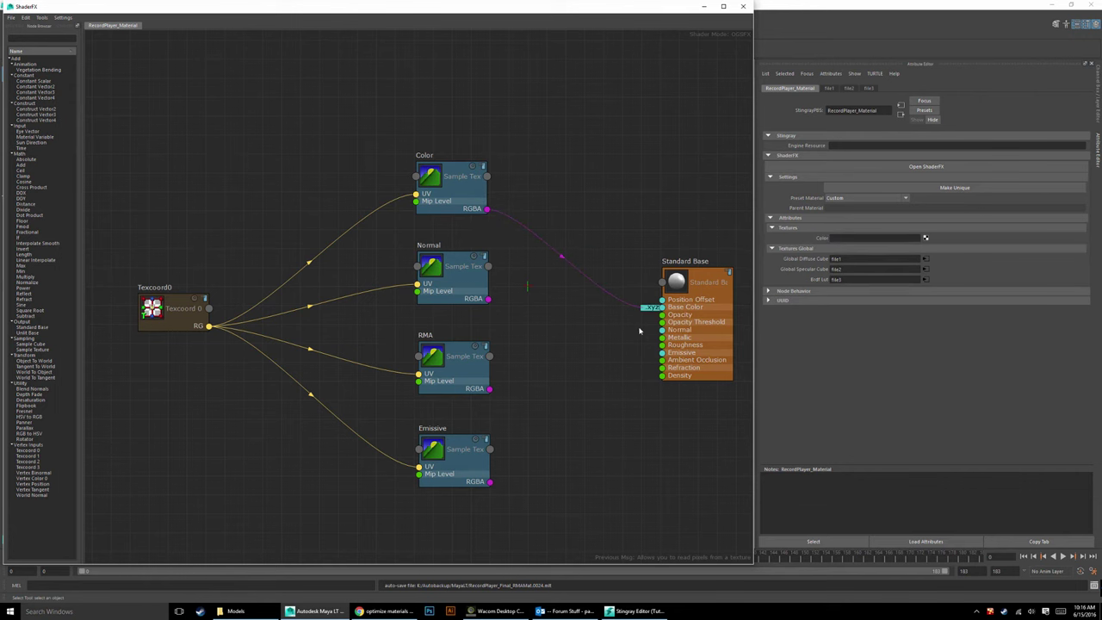
left_click(682, 312)
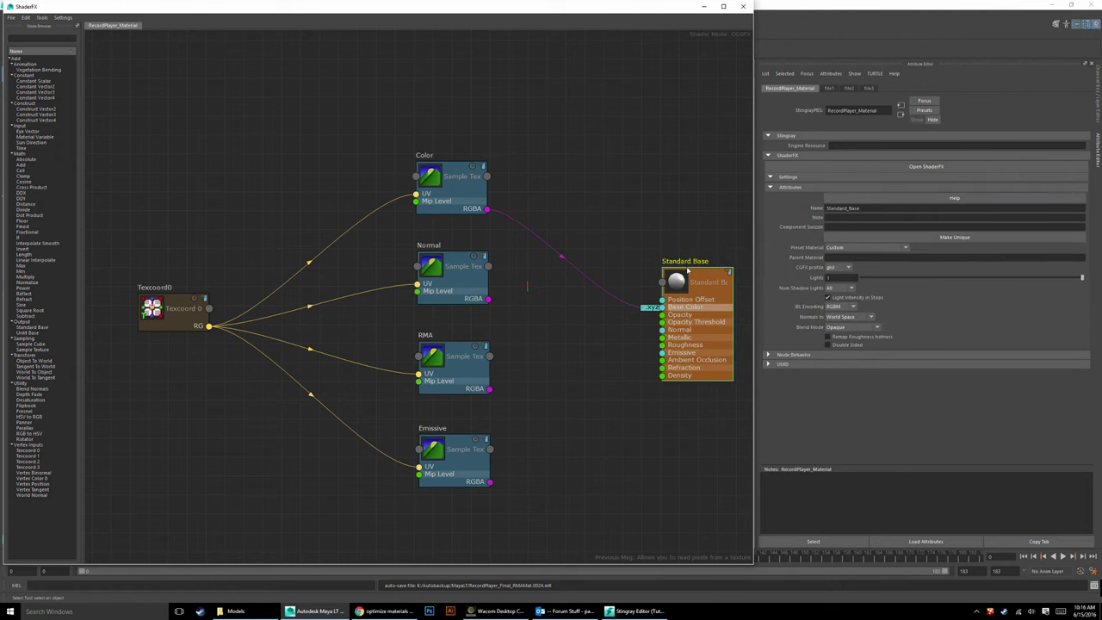
left_click(692, 310)
left_click(684, 280)
left_click(677, 315)
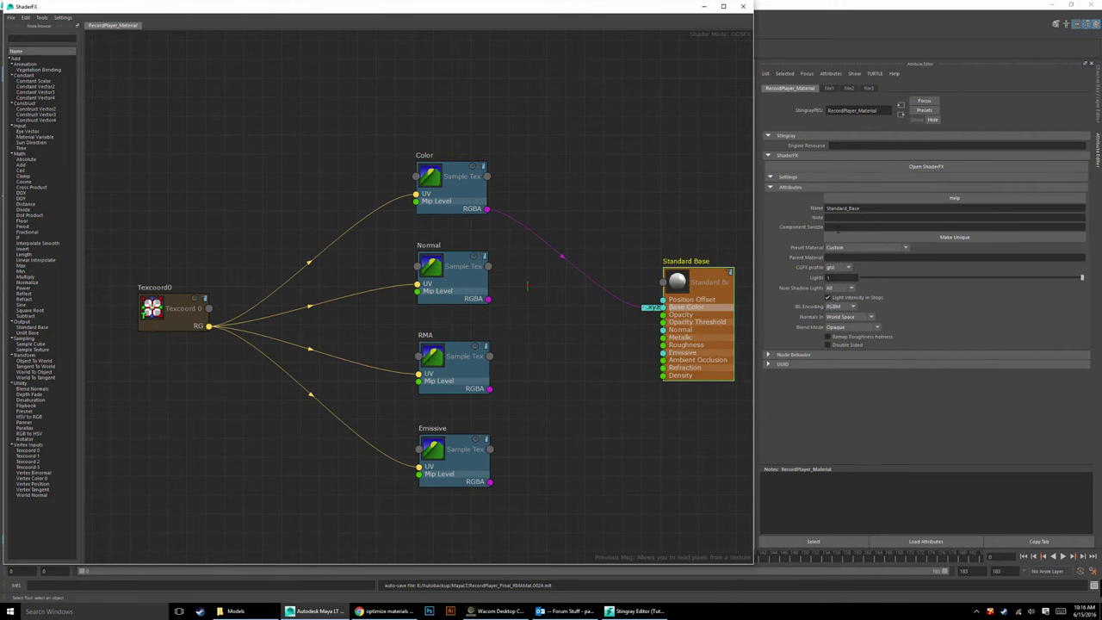
left_click(841, 234)
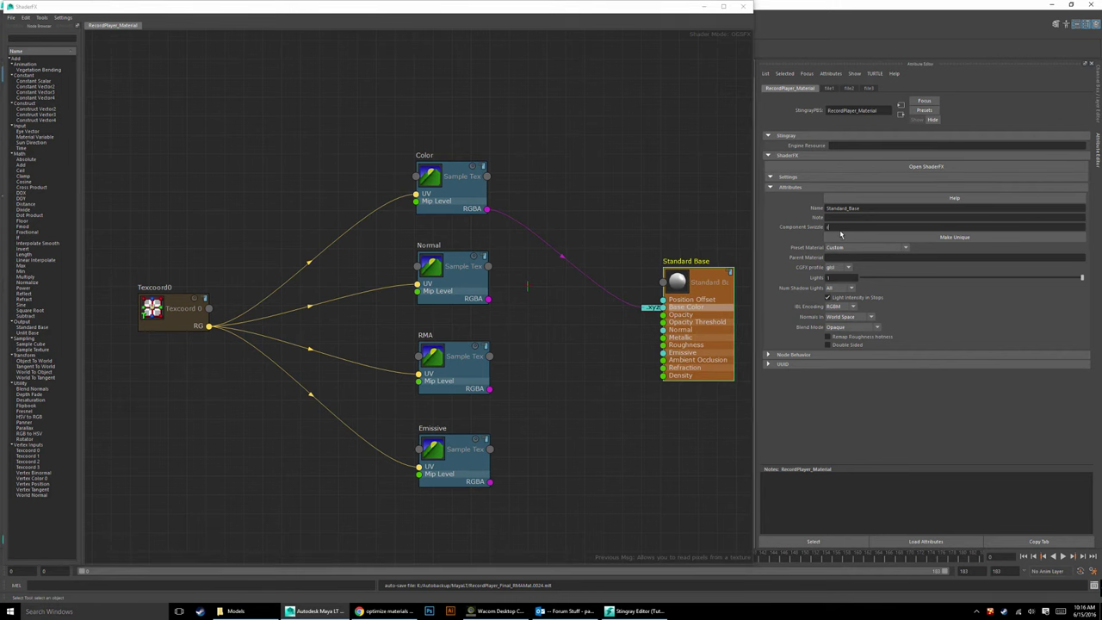
type("rgb")
key("Return")
Step: Connect the Normal node's RGBA output to Standard Base's Normal input with an rgb component swizzle
left_click(488, 302)
left_click_drag(487, 301, 663, 331)
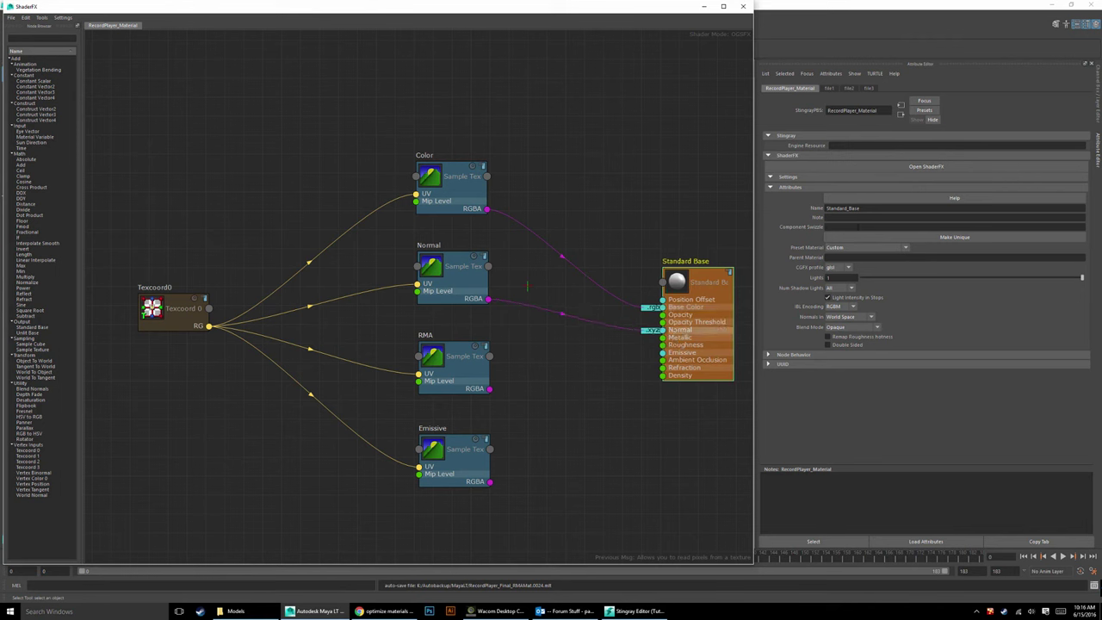
left_click(829, 228)
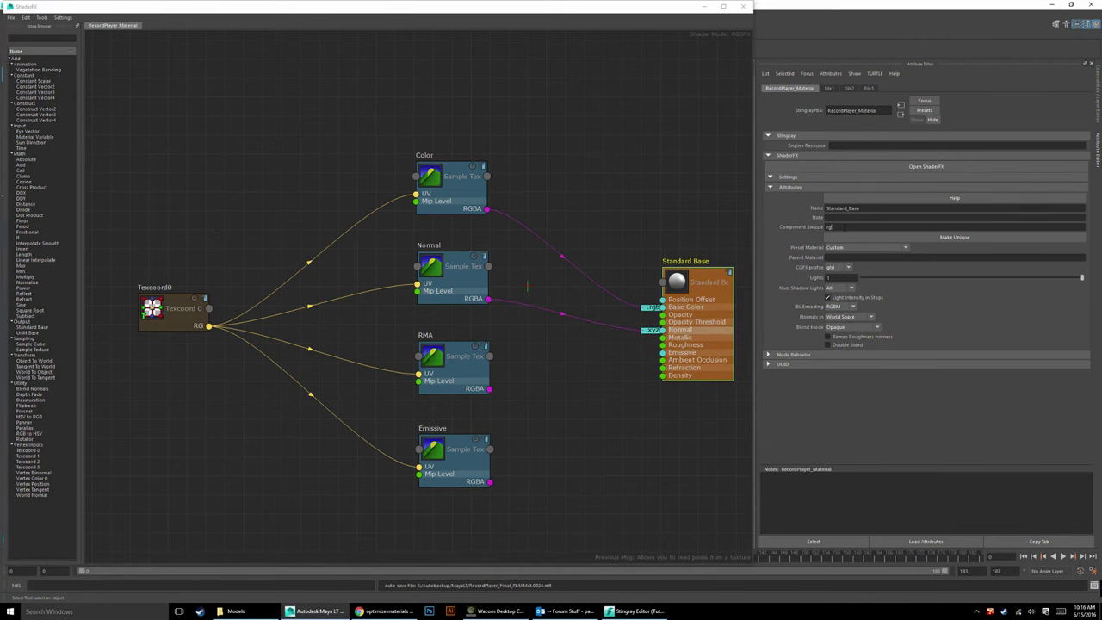
key("Return")
Step: Connect the RMA node's RGBA output to the Roughness, Metallic and Ambient Occlusion inputs of Standard Base
left_click_drag(495, 394, 667, 351)
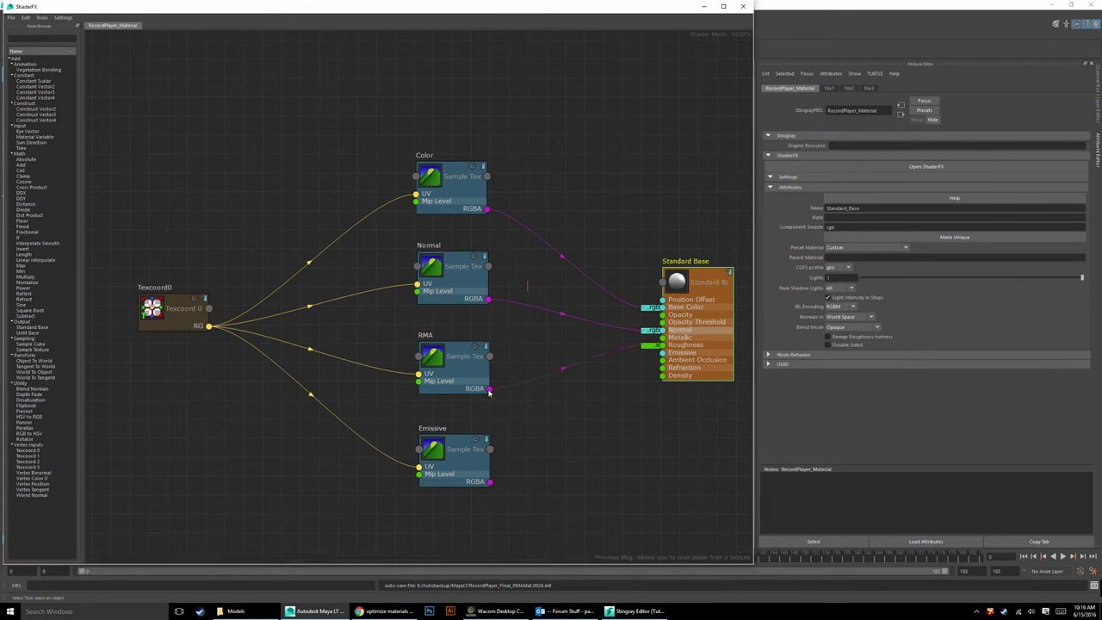
left_click_drag(489, 389, 663, 338)
left_click_drag(489, 388, 686, 357)
Step: Set the component swizzle to r for Roughness, g for Metallic and b for Ambient Occlusion on Standard Base
left_click(839, 227)
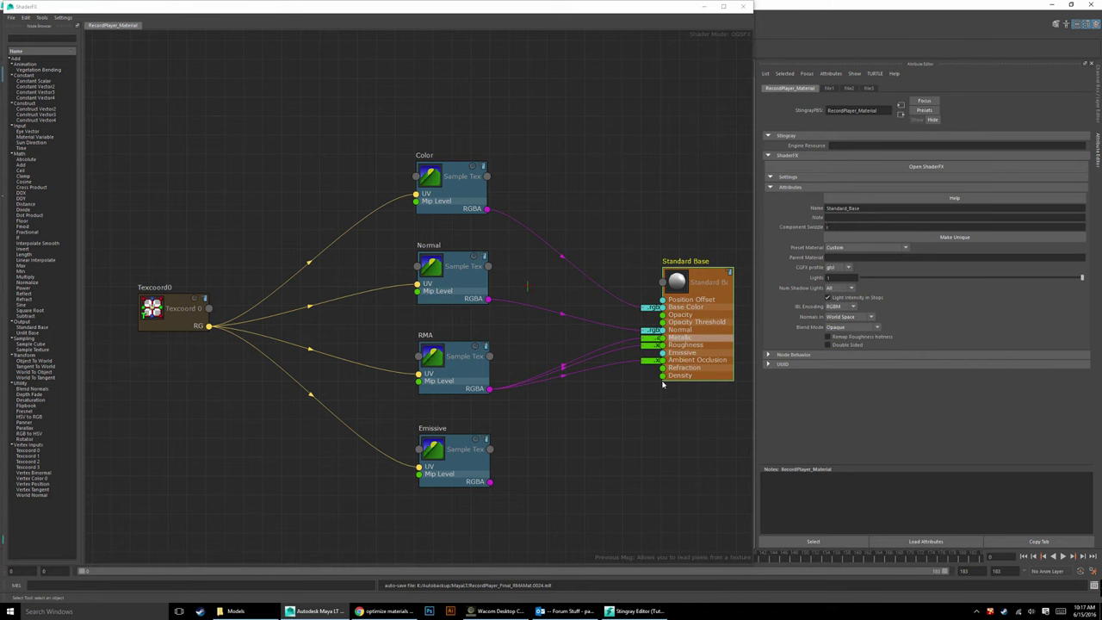
left_click(694, 349)
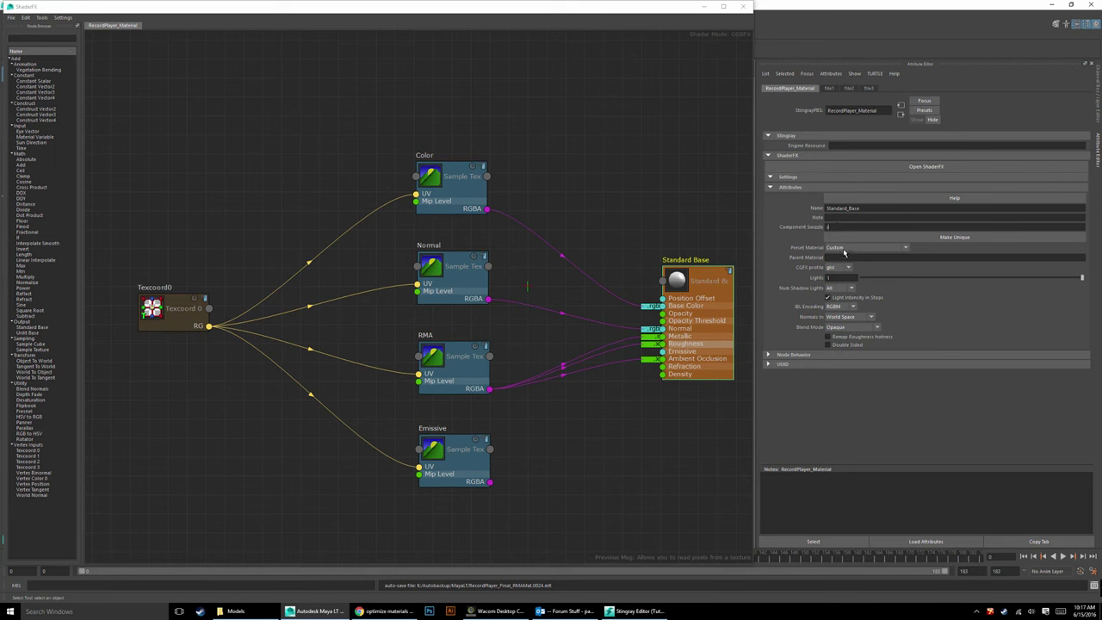
left_click(680, 335)
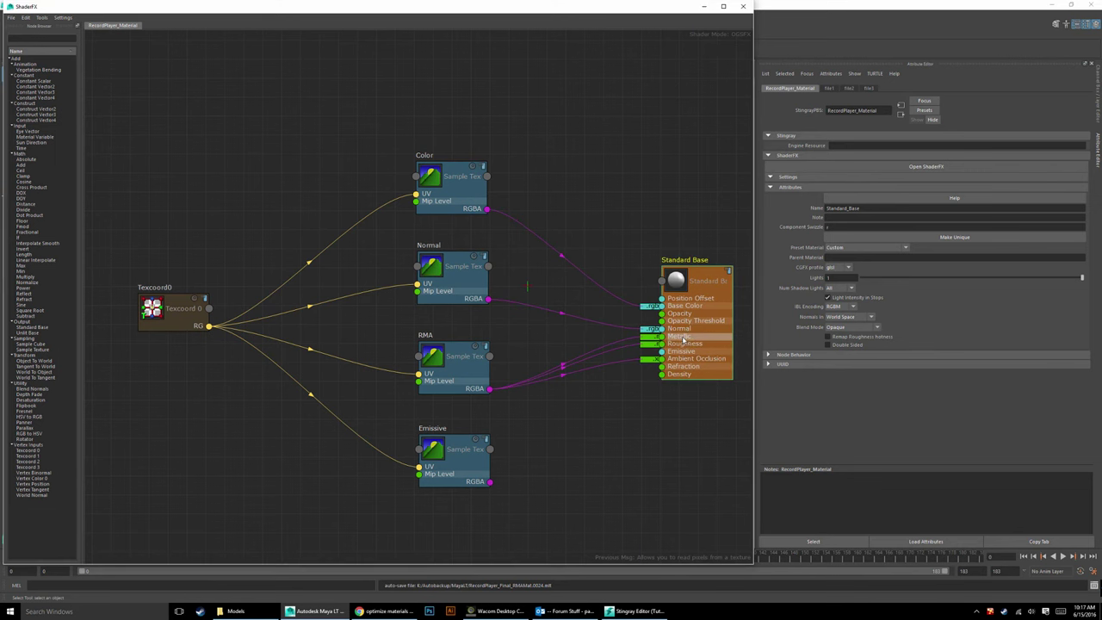
type("g")
key("Return")
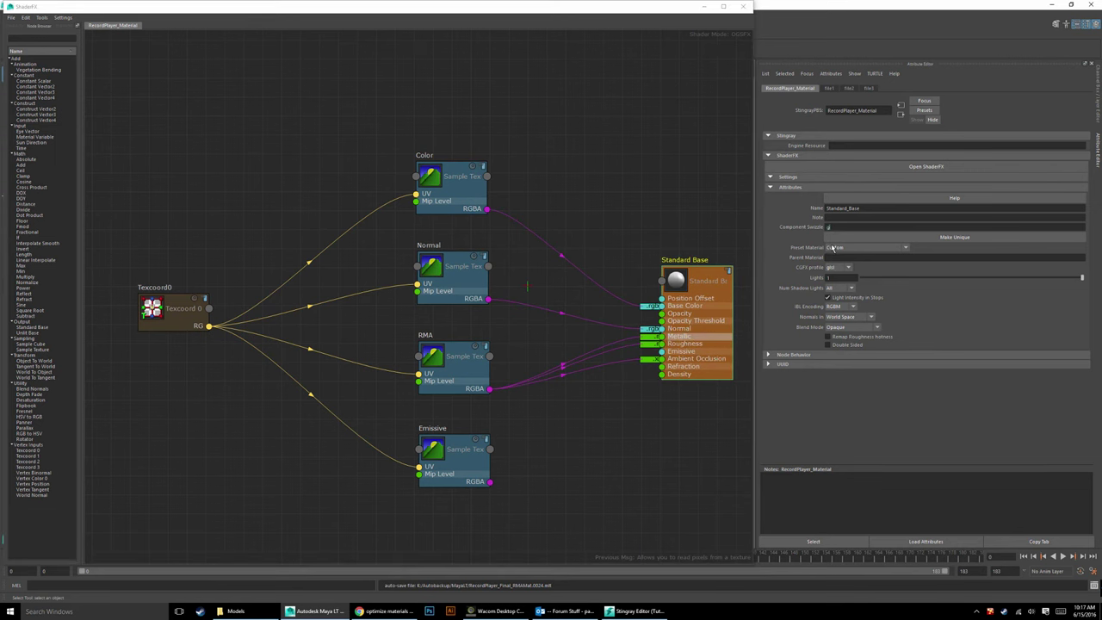
left_click(689, 359)
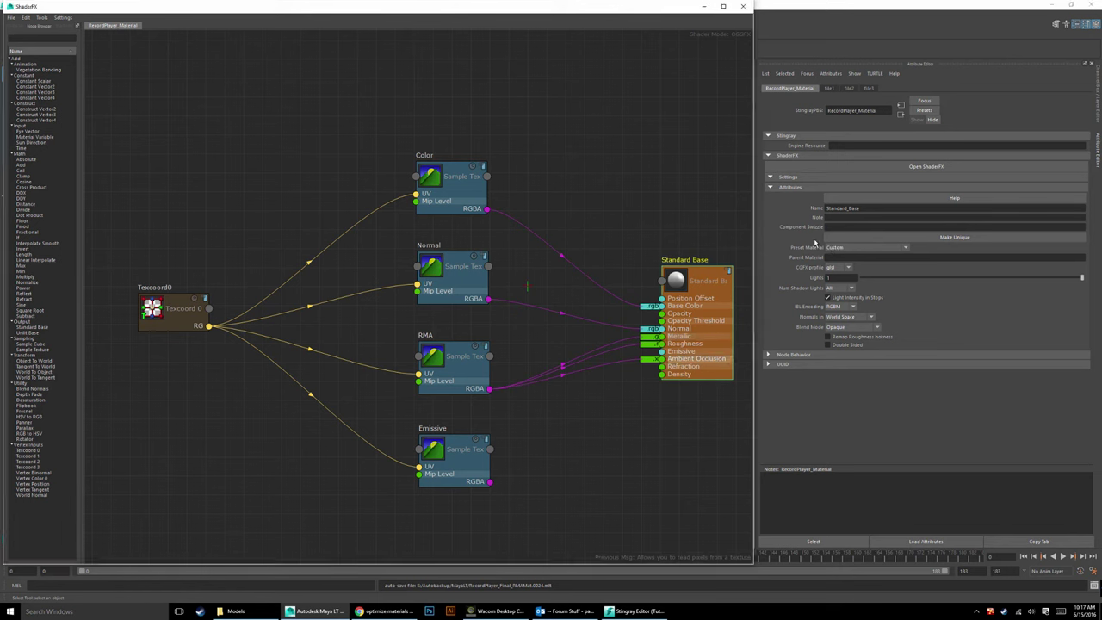
left_click(844, 228)
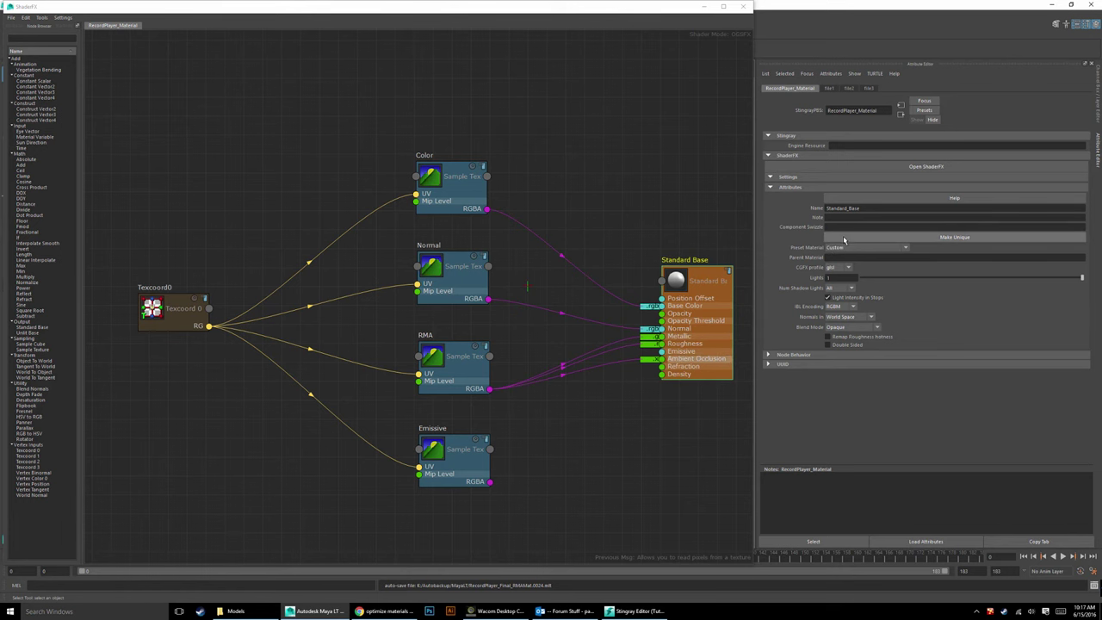
type("b")
key("Return")
left_click(583, 446)
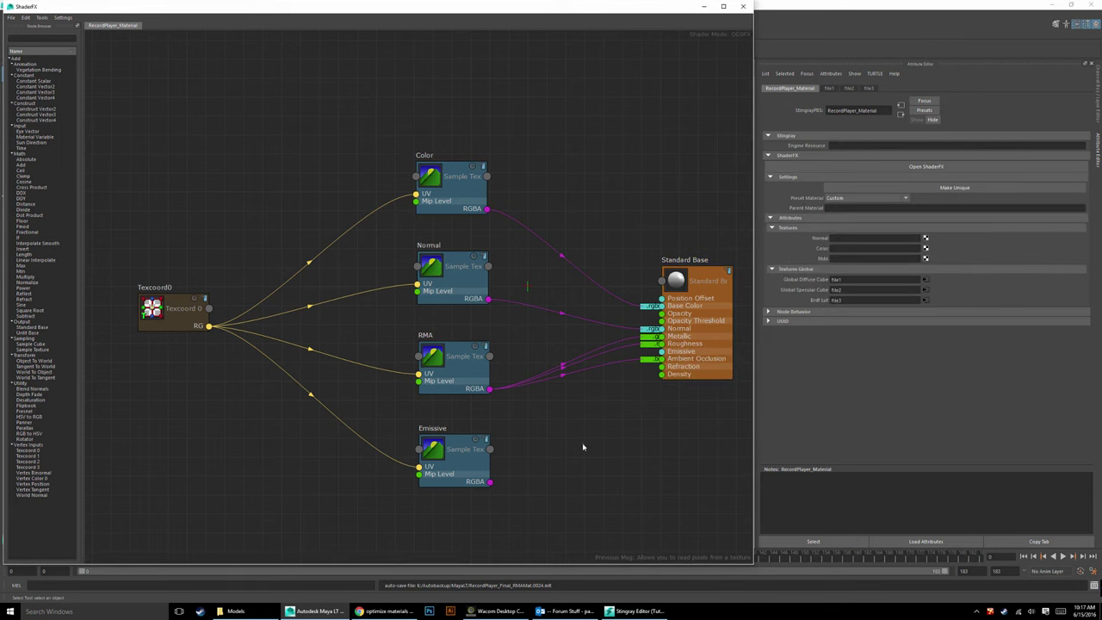
Step: Lower the Emissive node, add a Multiply node beside it and connect Emissive's RGBA output to Multiply's second value
left_click_drag(449, 450, 446, 495)
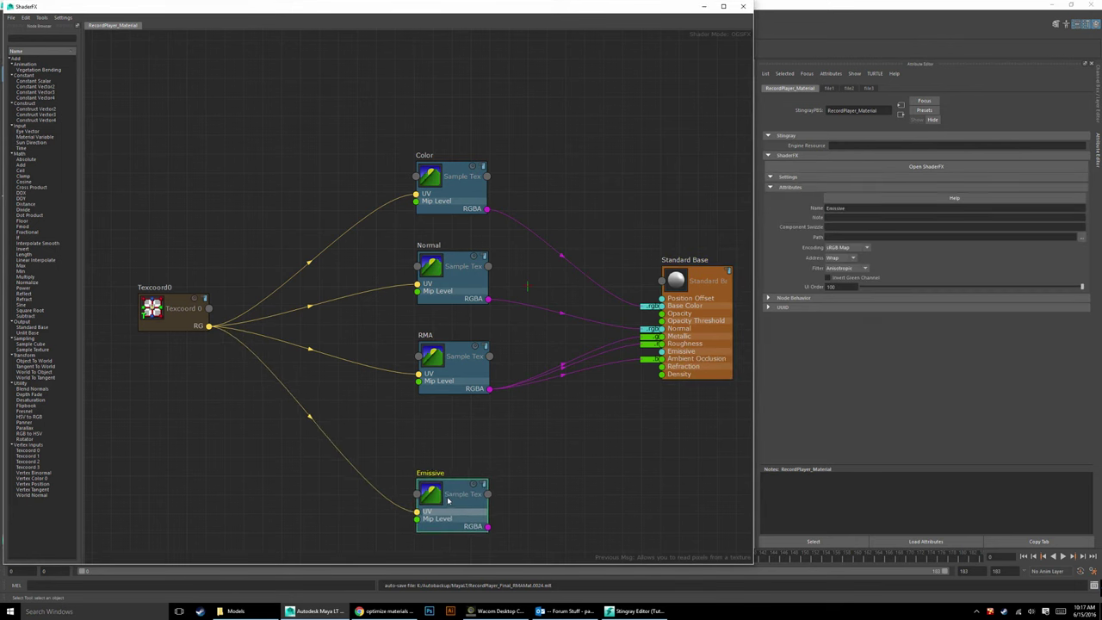
right_click(555, 432)
mouse_move(568, 426)
mouse_move(620, 427)
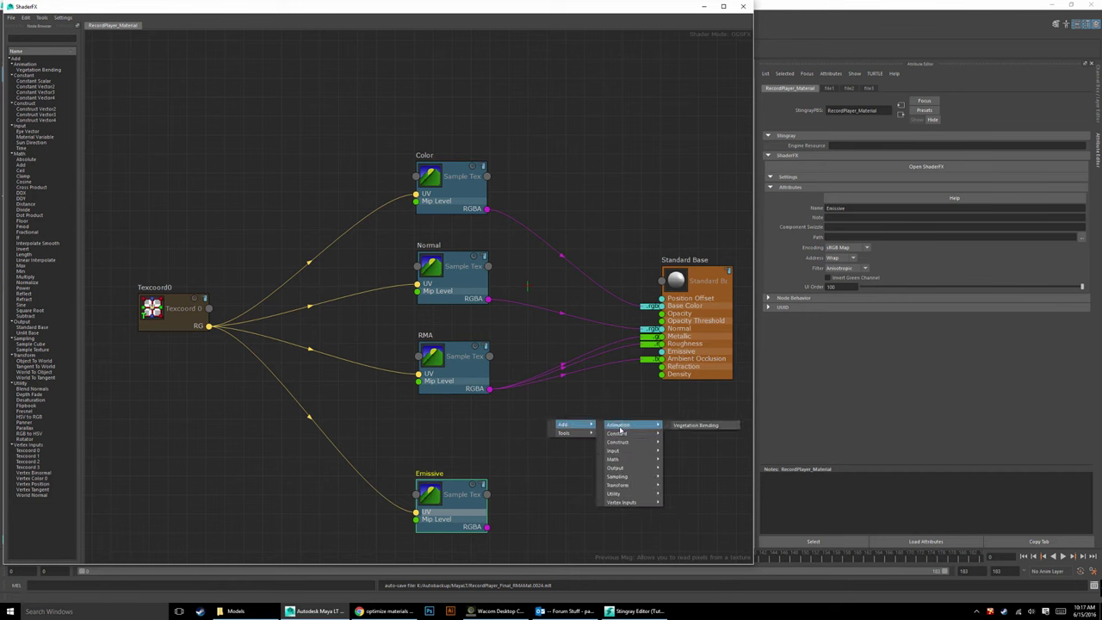
mouse_move(613, 459)
left_click(693, 560)
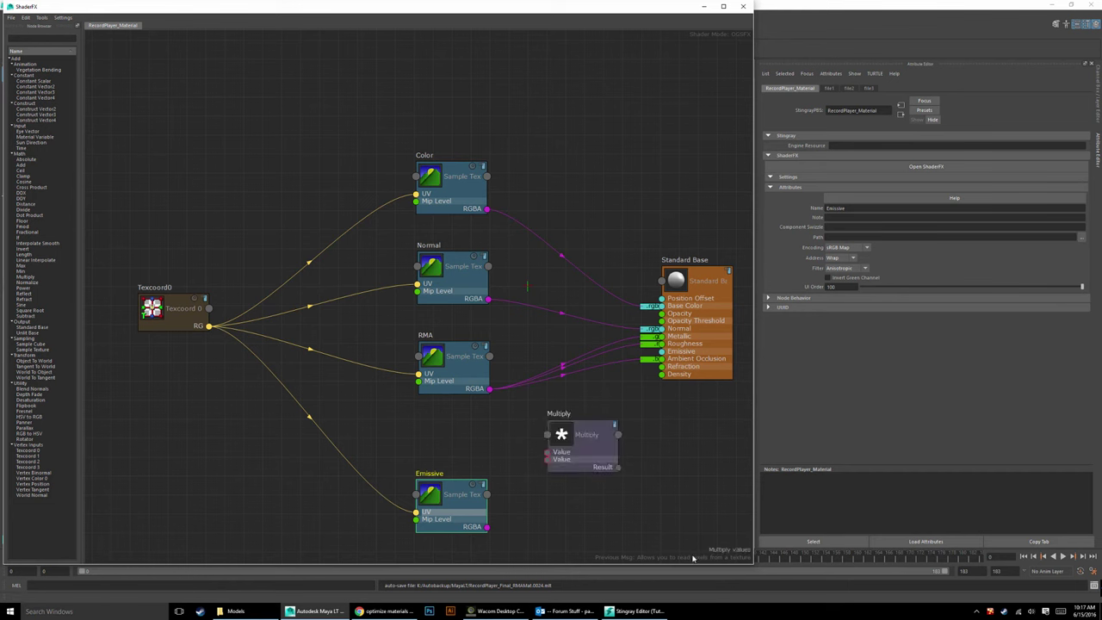
left_click_drag(564, 438, 559, 460)
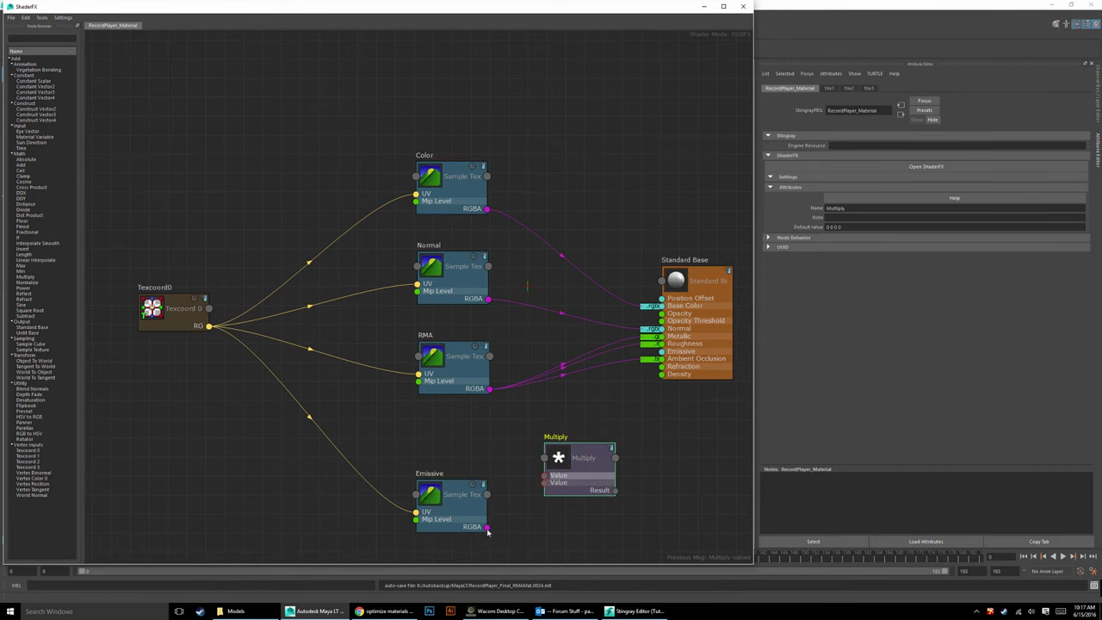
left_click_drag(487, 527, 581, 493)
Step: Add a Material Variable node directly above the Emissive node and try to connect its result to Multiply's first value
right_click(432, 431)
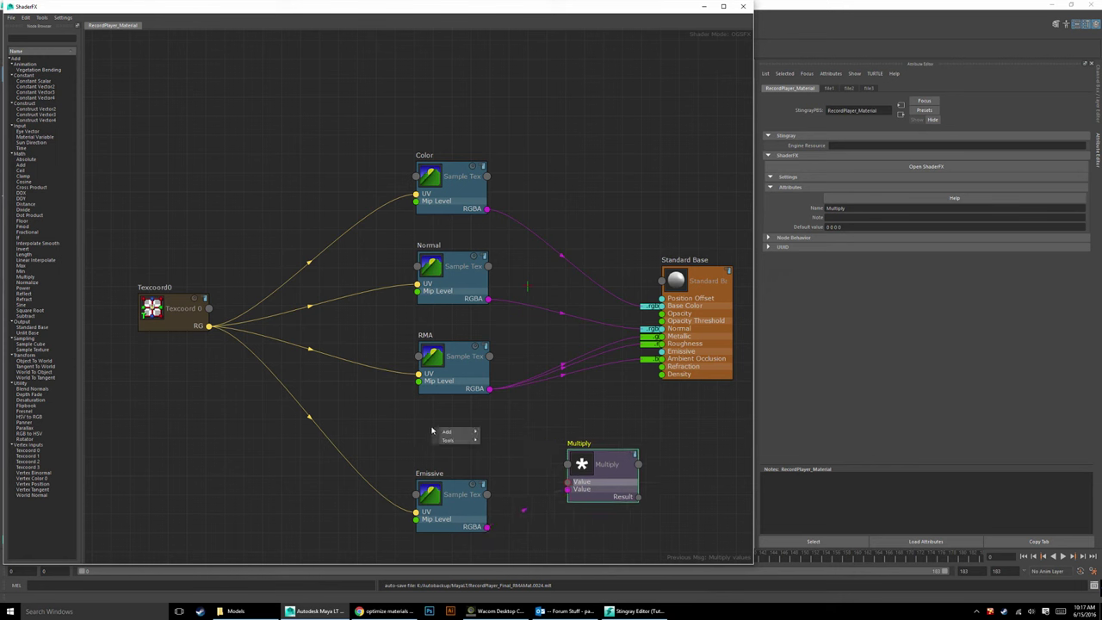
mouse_move(451, 433)
mouse_move(509, 460)
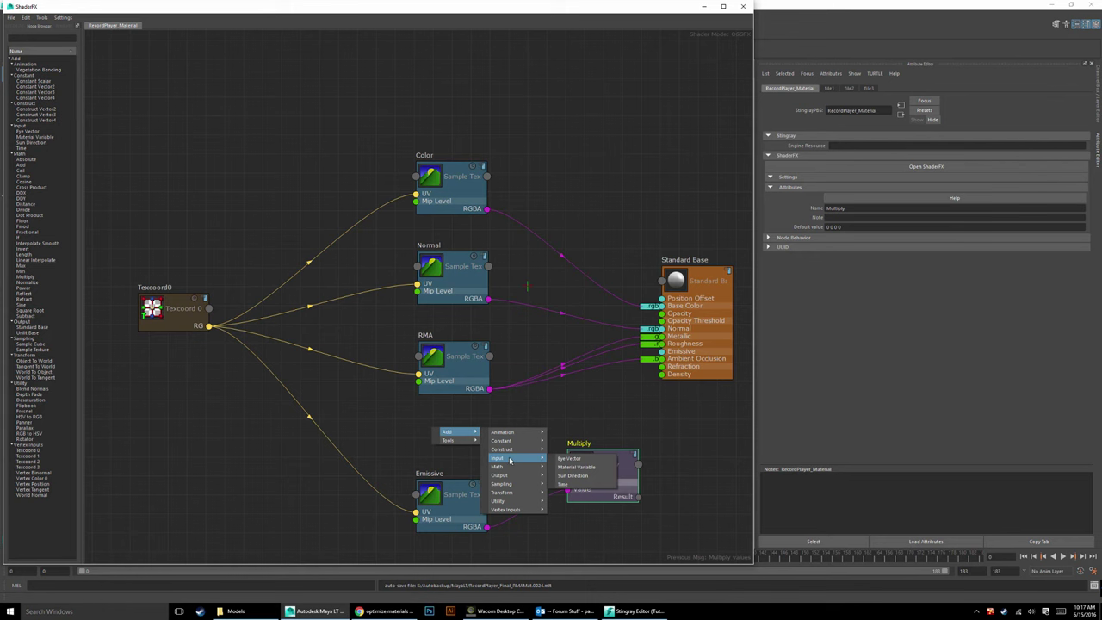
left_click(576, 467)
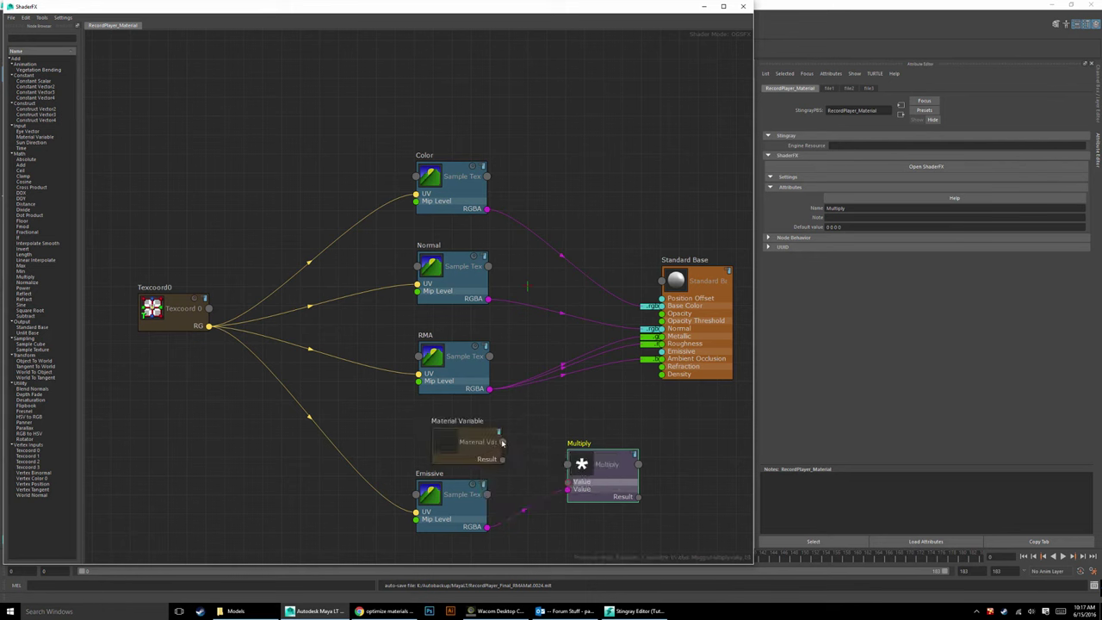
left_click_drag(502, 459, 567, 484)
mouse_move(467, 441)
left_mouse_down()
mouse_move(441, 430)
mouse_move(450, 438)
left_mouse_up()
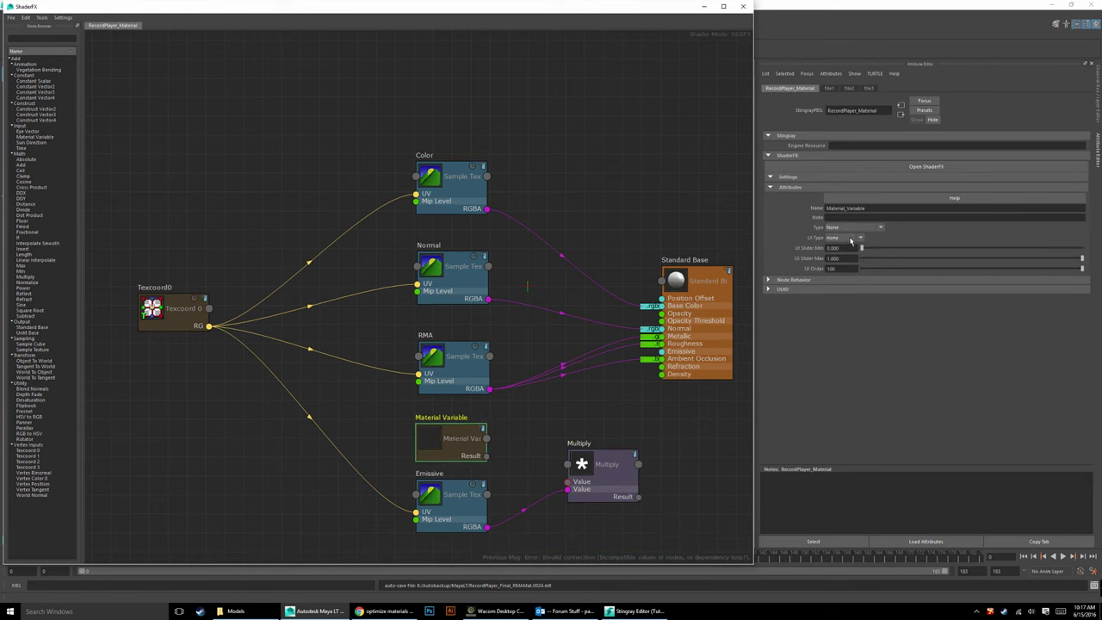
Step: Set the Material Variable node's type to Scalar and connect its result to Multiply's first value
left_click(833, 228)
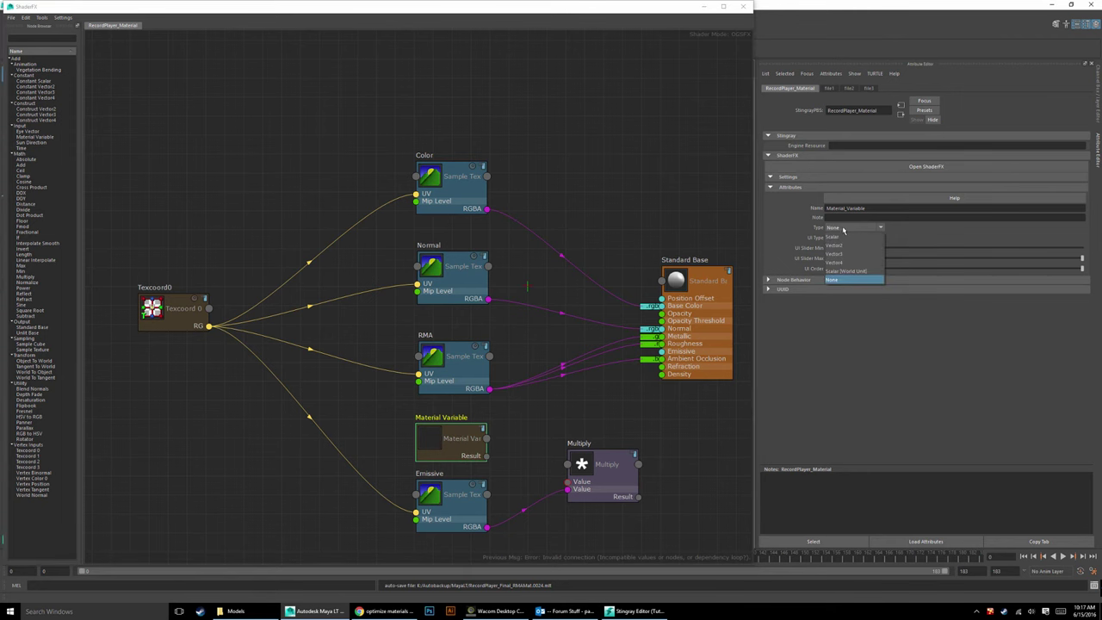
left_click(844, 237)
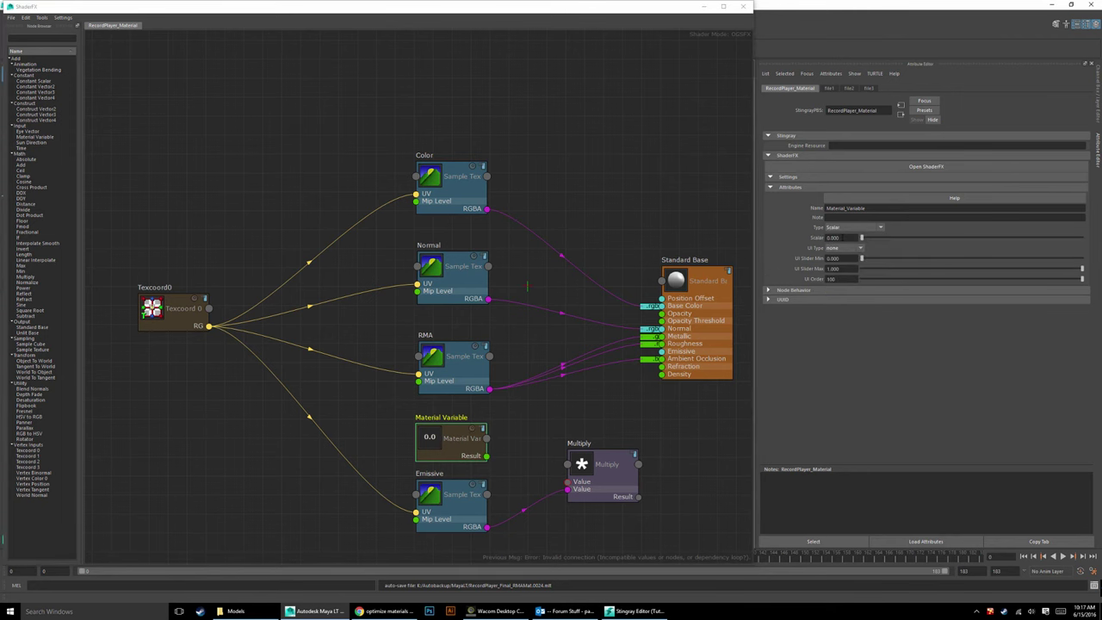
left_click_drag(487, 456, 567, 483)
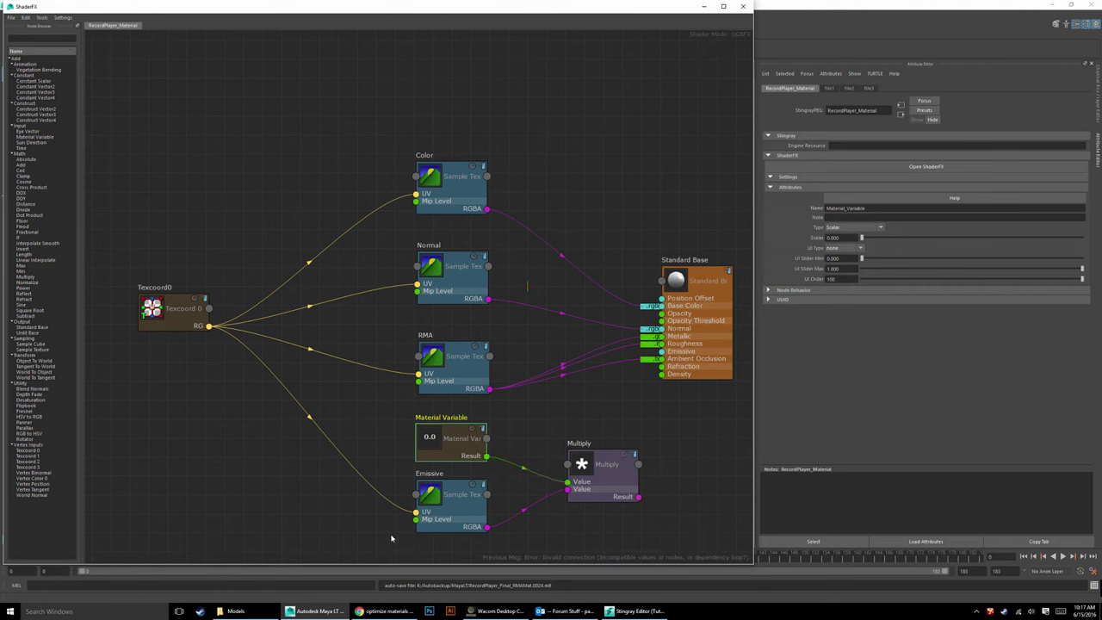
Step: Connect Multiply's result to Standard Base's Emissive input and set that input's component swizzle to rgb
left_click_drag(638, 495, 679, 356)
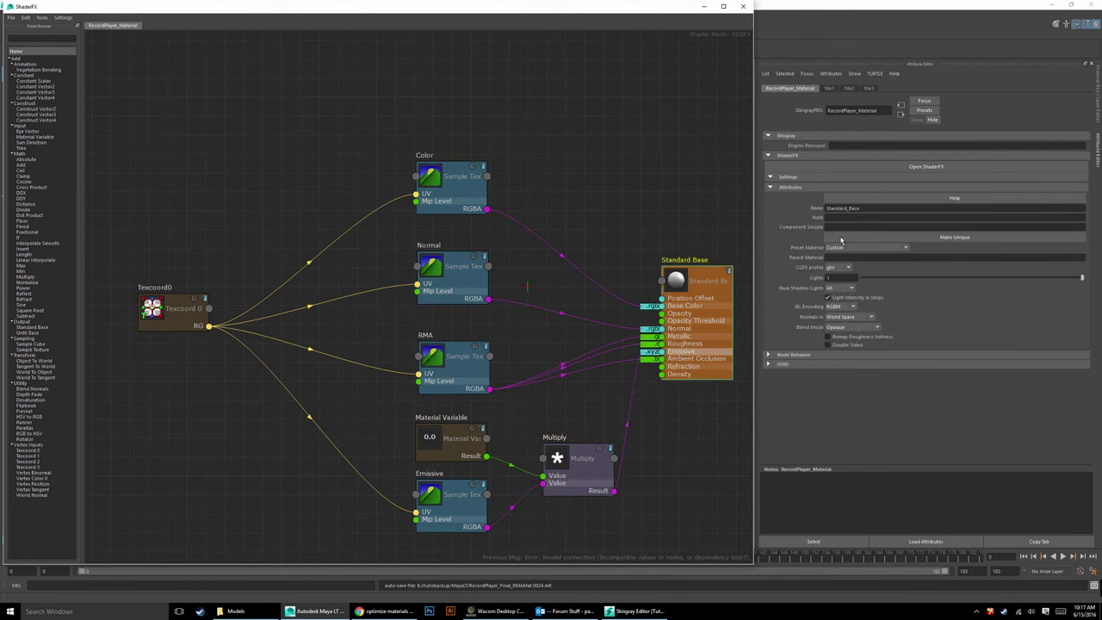
double_click(868, 209)
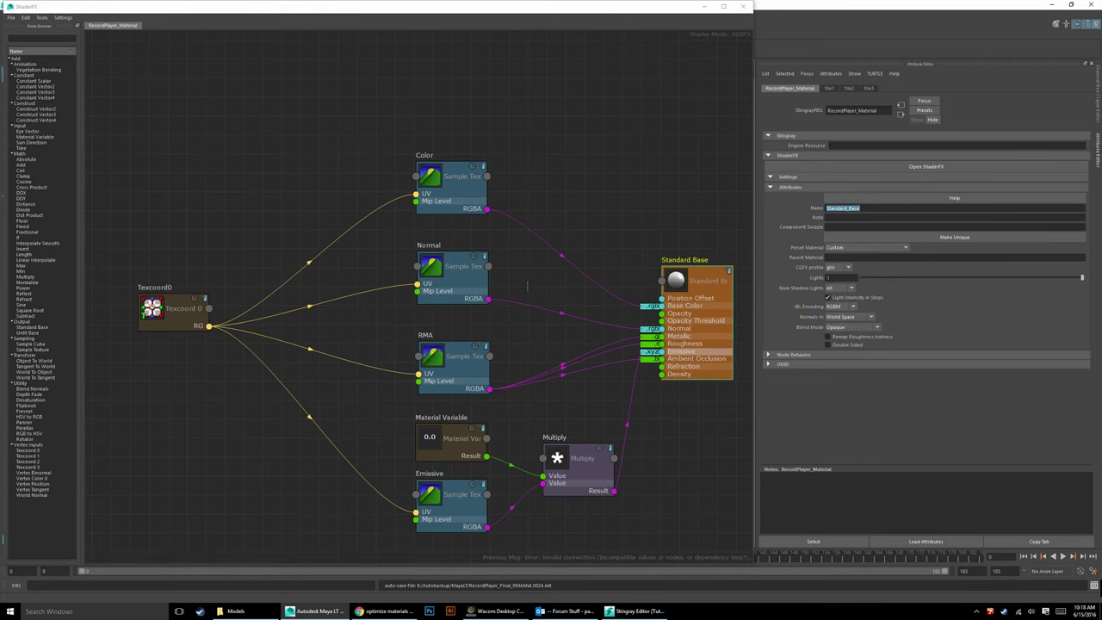
left_click(828, 227)
Step: Tidy the graph by moving the Multiply, Material Variable and Emissive nodes slightly upward
mouse_move(566, 471)
left_mouse_down()
mouse_move(566, 448)
mouse_move(557, 460)
left_mouse_up()
mouse_move(457, 439)
left_mouse_down()
mouse_move(413, 424)
mouse_move(456, 427)
left_mouse_up()
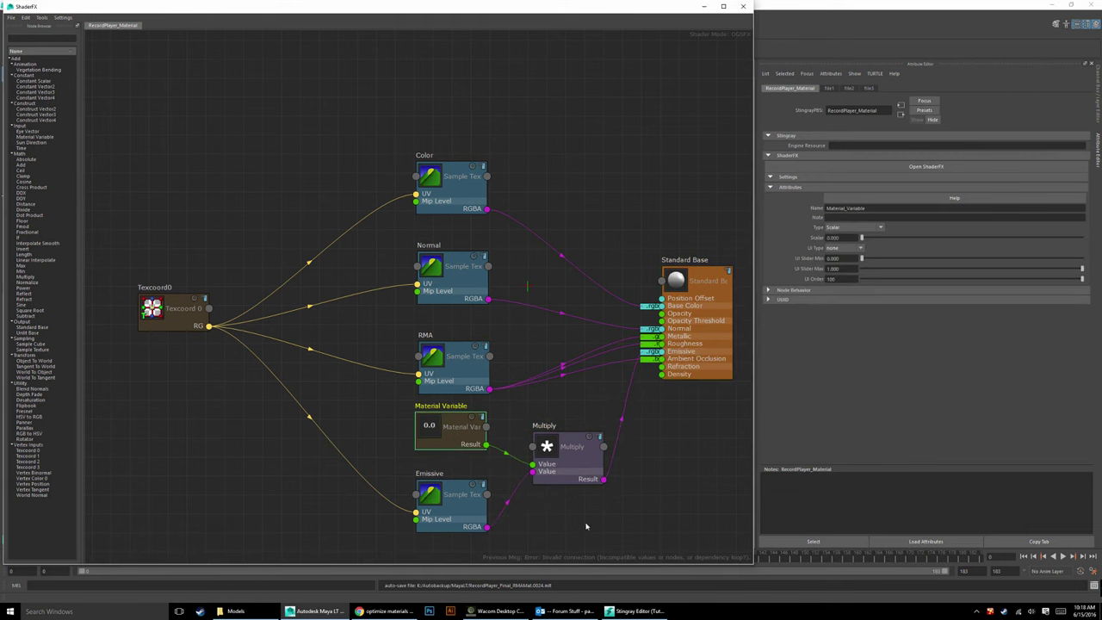
left_click(585, 526)
left_click_drag(459, 518, 459, 501)
Step: Rename the Material Variable node to EmissiveAdjust and set its UI slider maximum to 20
left_click(467, 431)
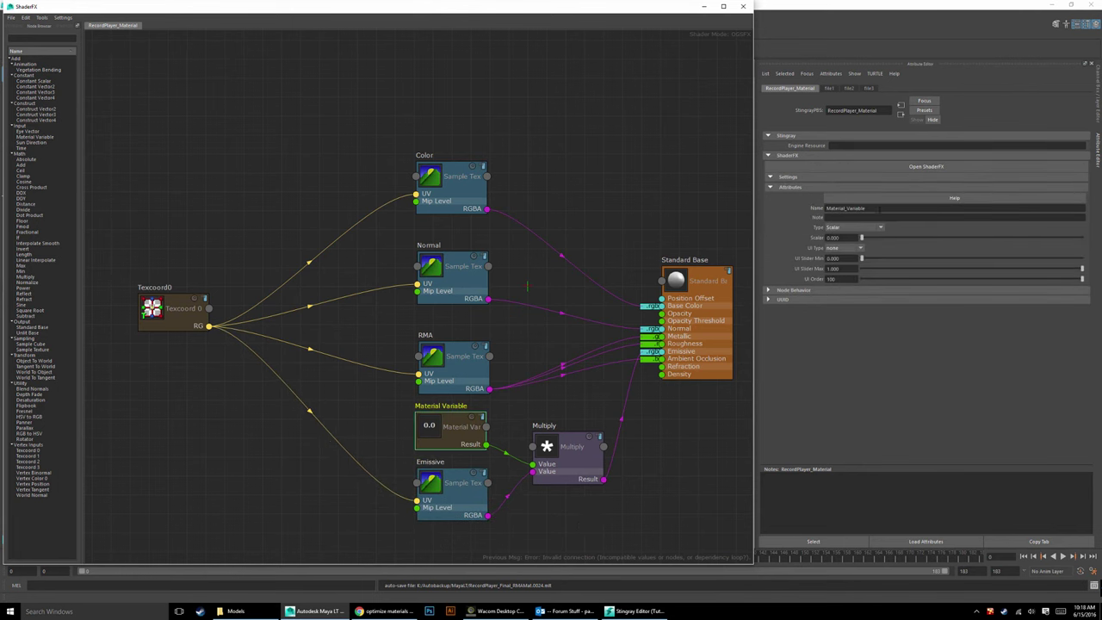
left_click_drag(879, 207, 784, 216)
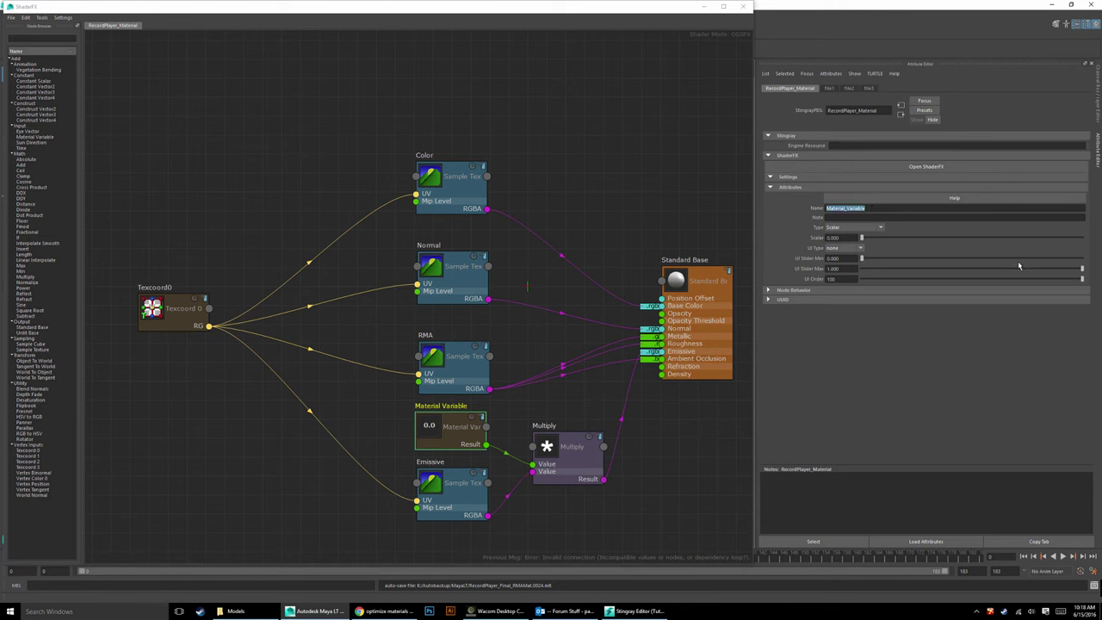
type("EmissiveAdjust")
key("Return")
double_click(840, 269)
type("20")
key("Return")
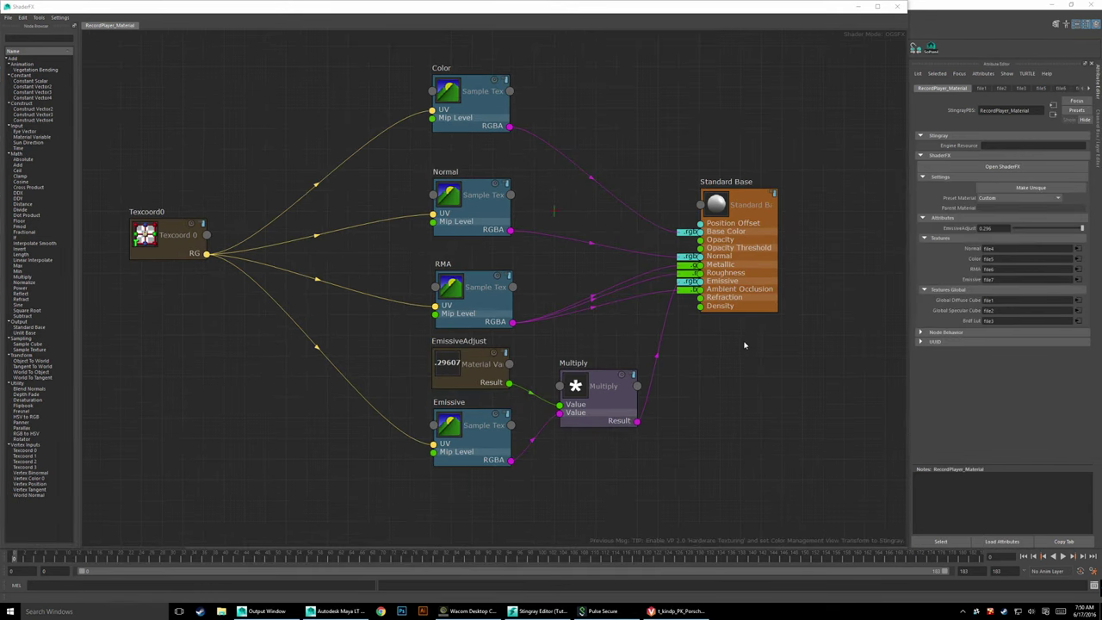
Step: Set the Normal texture sampler's encoding to Normal Map
left_click(486, 212)
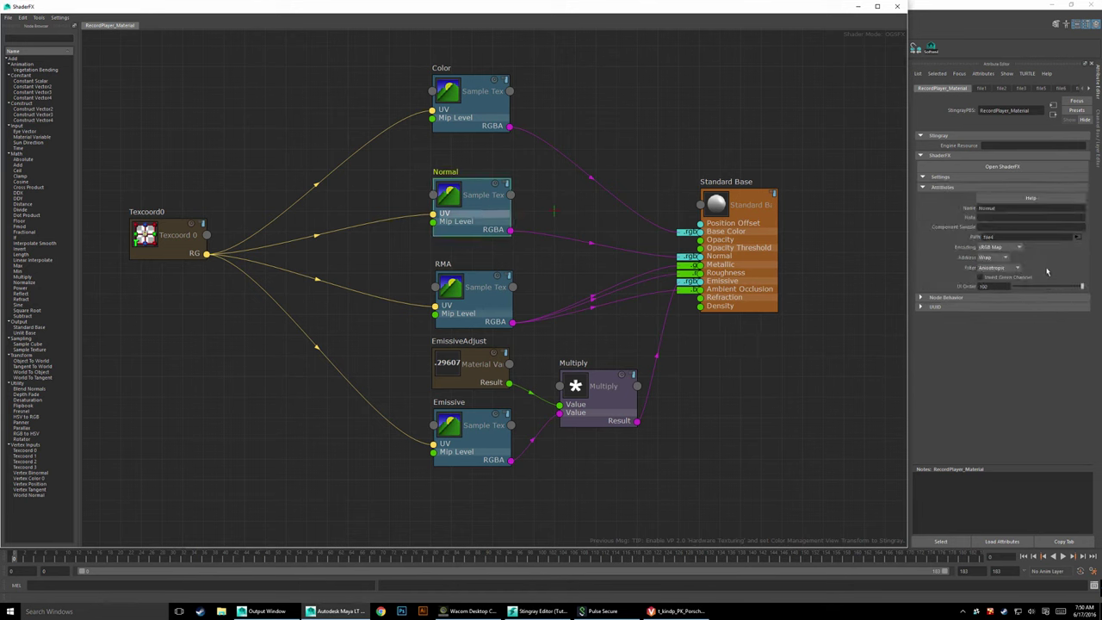
left_click(988, 248)
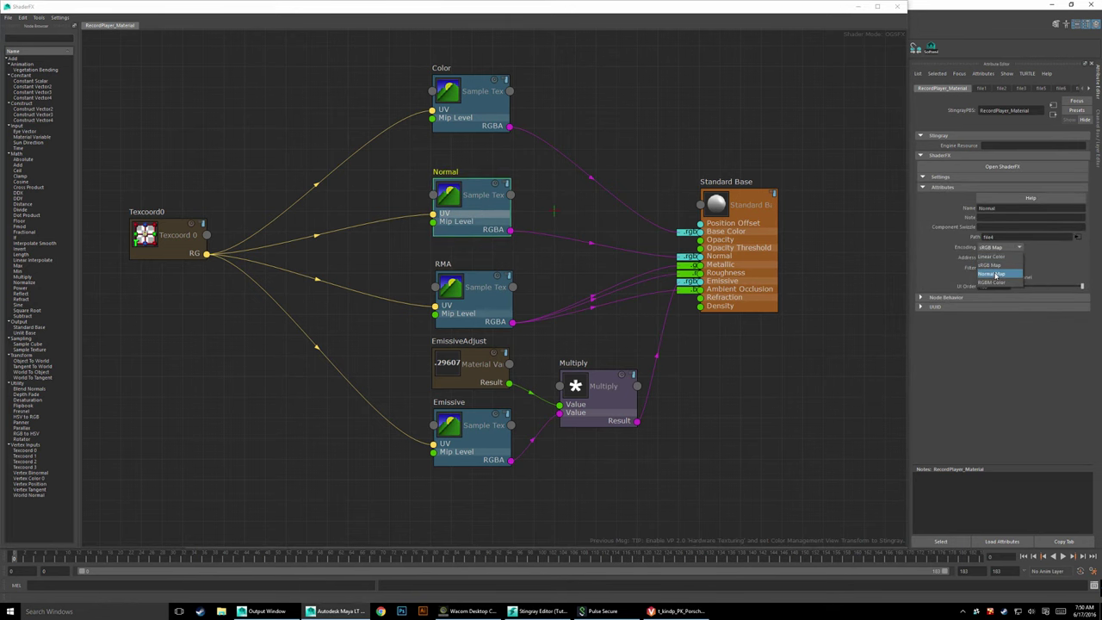
left_click(992, 273)
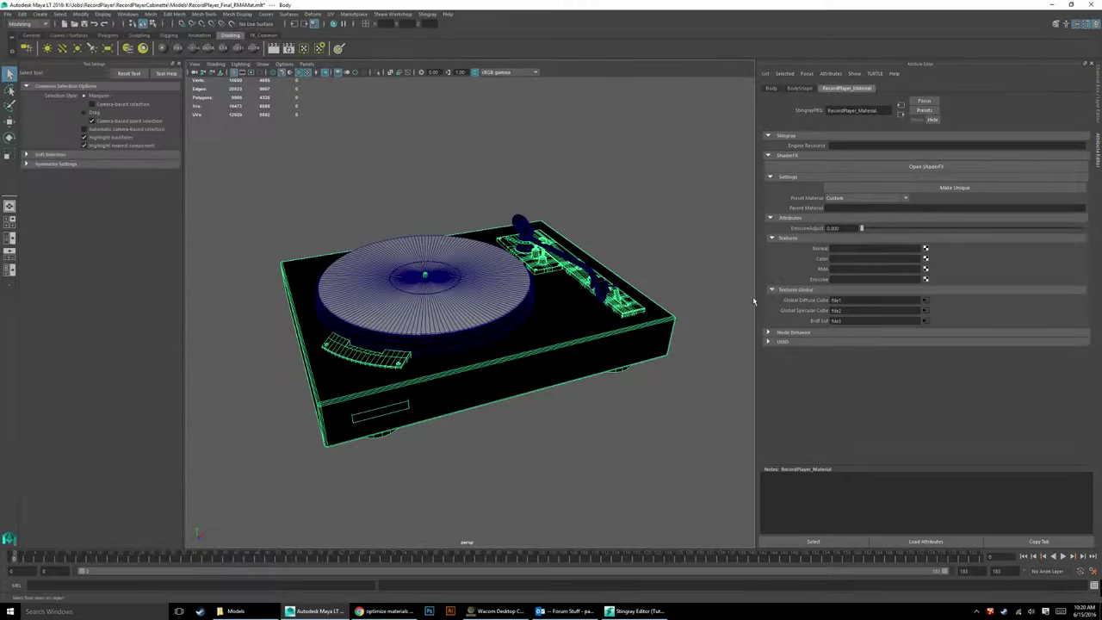
Step: Load RecordPlayer_normal.png into RecordPlayer_Material's Normal texture and reselect the record player body
left_click(925, 258)
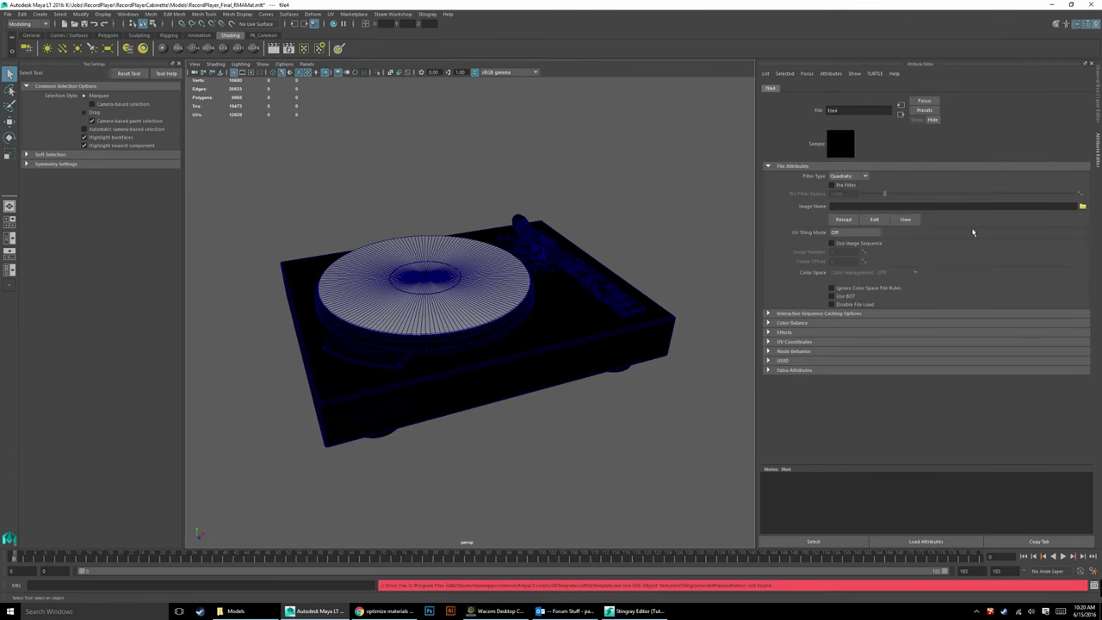
left_click(1083, 207)
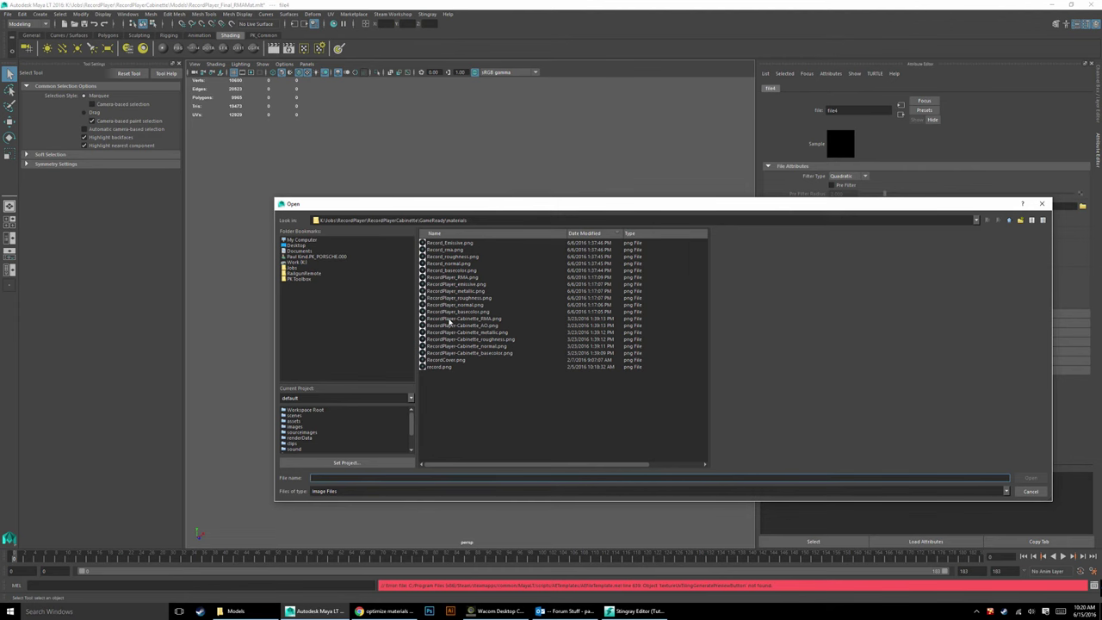
double_click(449, 306)
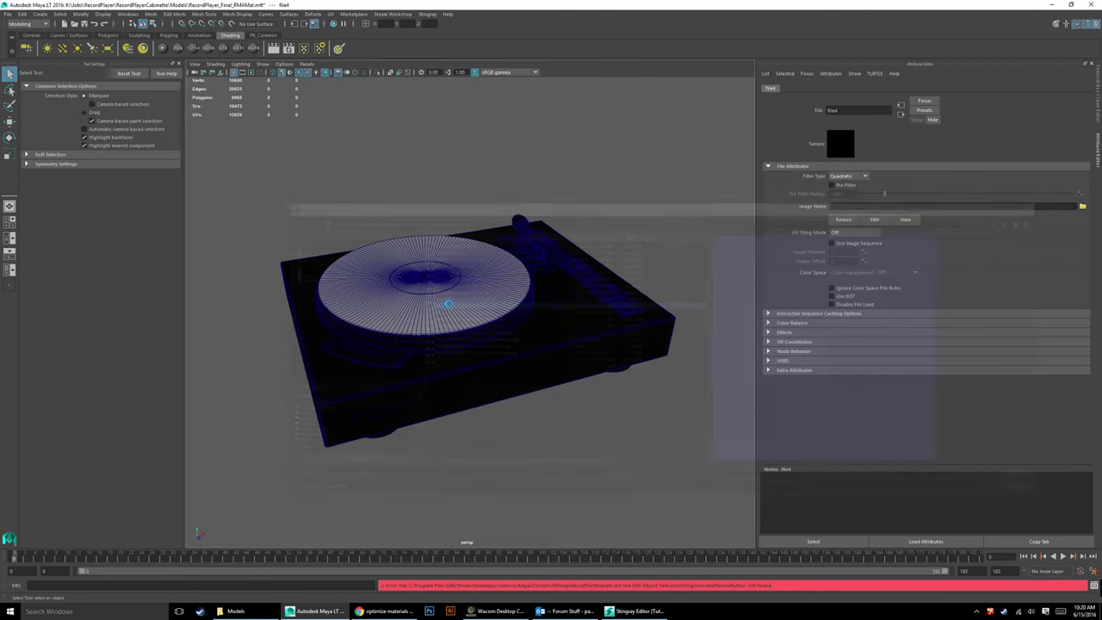
left_click(591, 339)
Step: Load RecordPlayer_basecolor.png into the material's Color texture and reselect the record player body
left_click(927, 263)
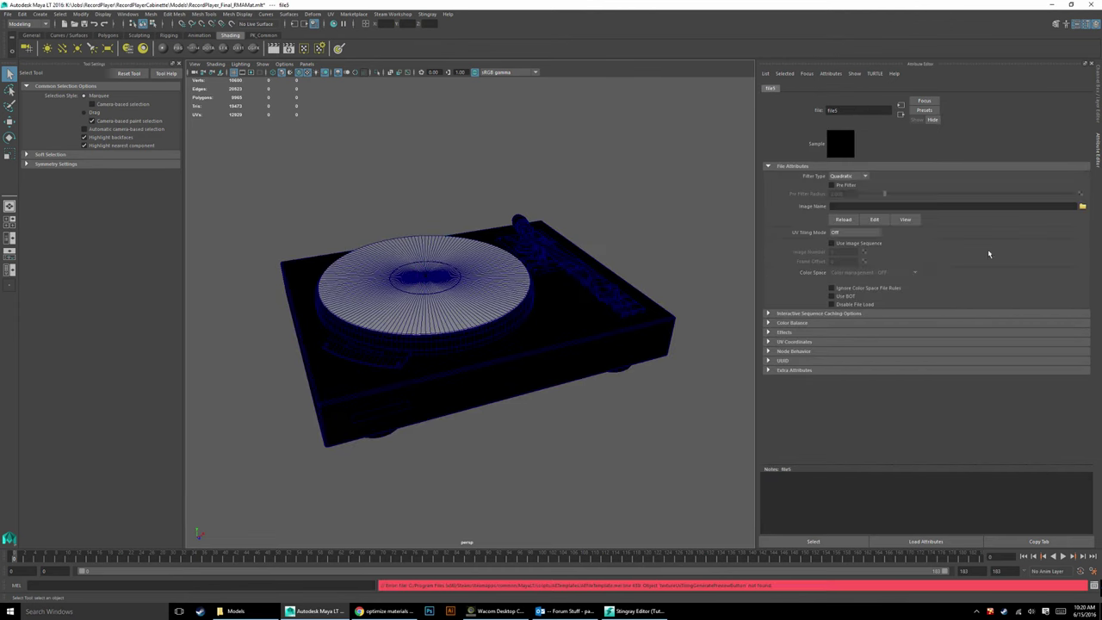
left_click(1083, 207)
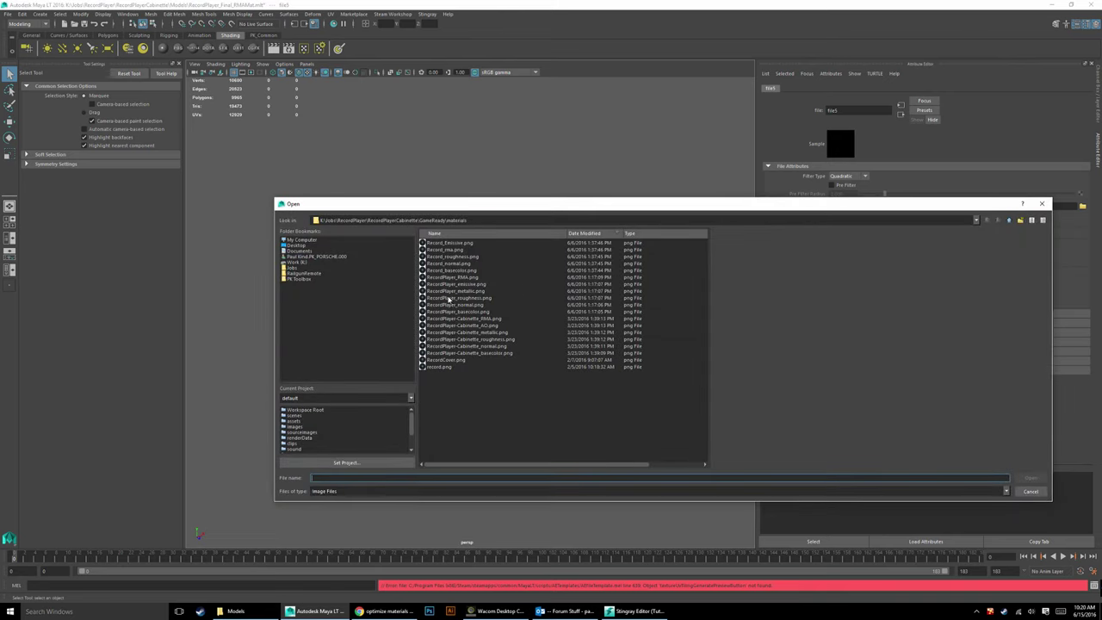
double_click(460, 312)
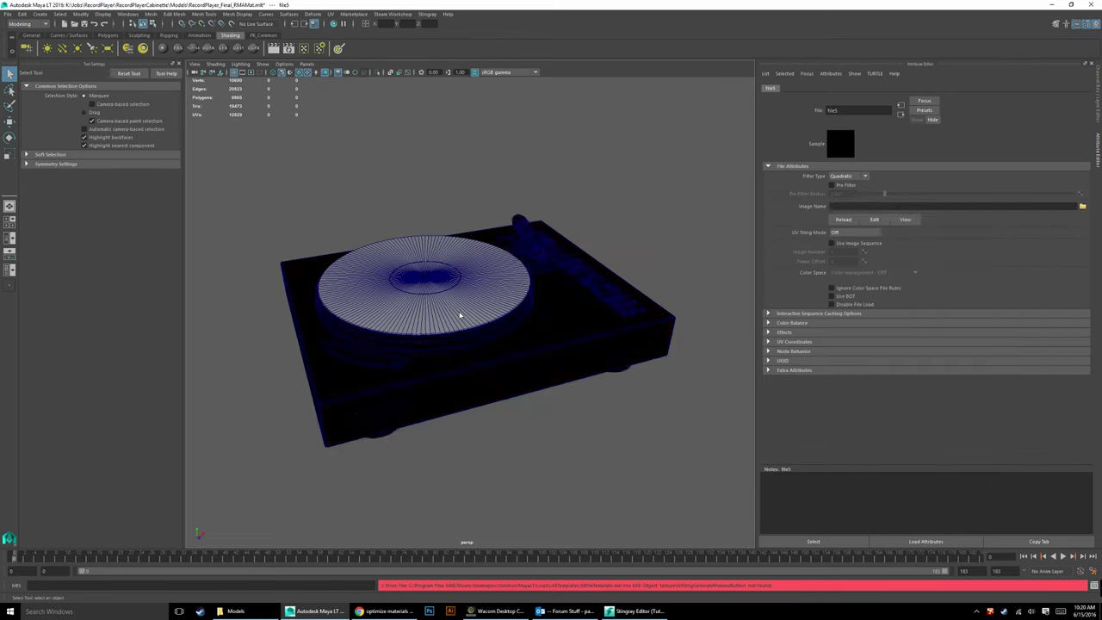
left_click(564, 349)
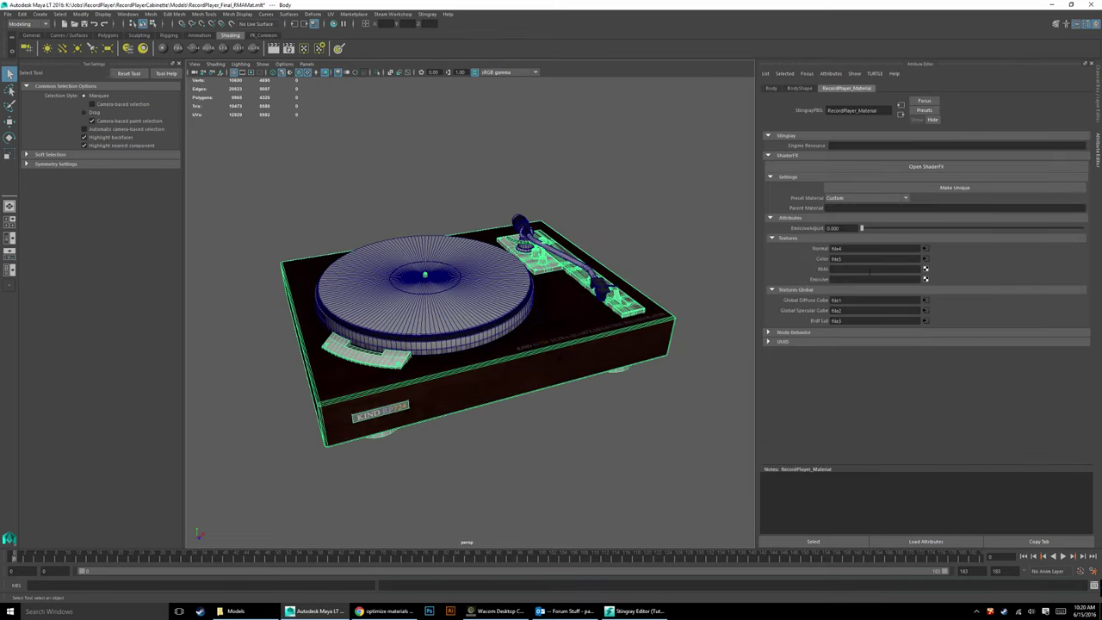
Step: Load RecordPlayer_RMA.png into the material's RMA texture
left_click(925, 268)
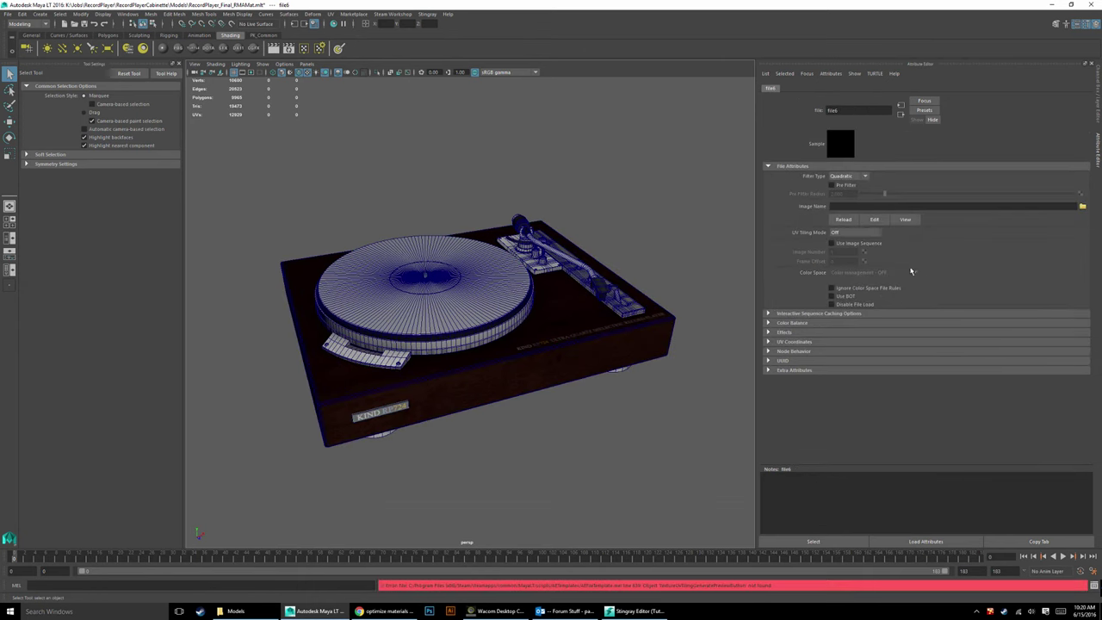
left_click(1082, 206)
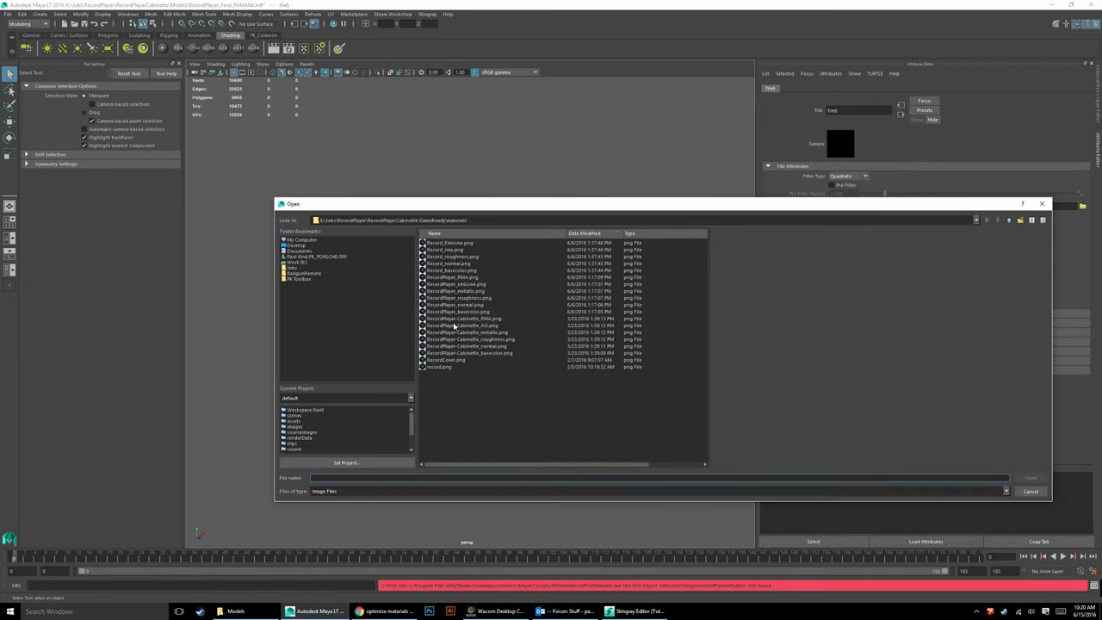
double_click(454, 279)
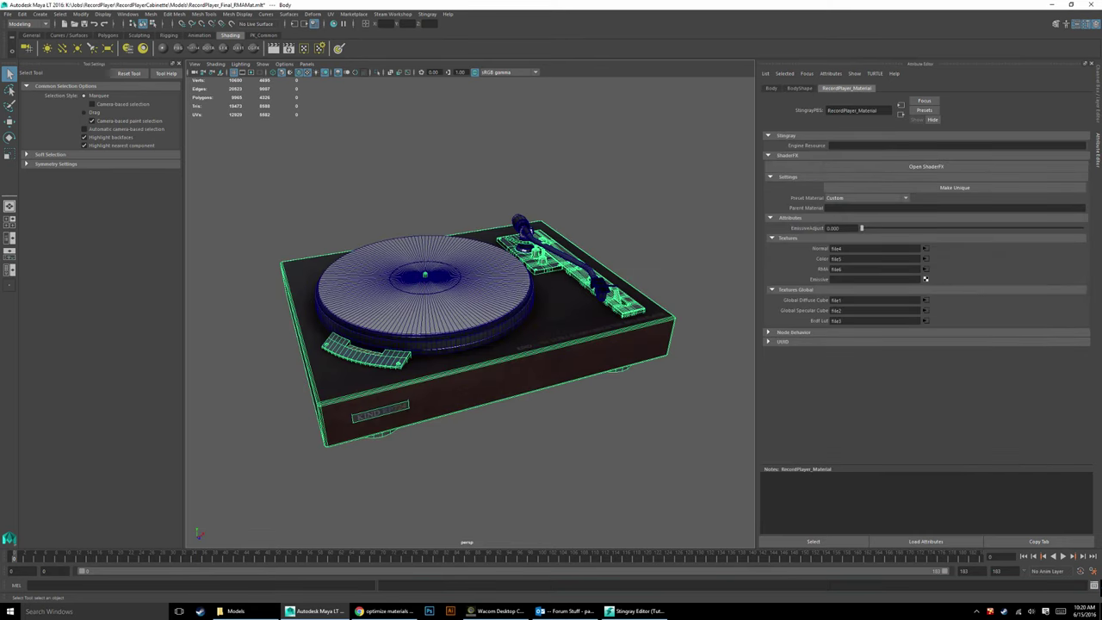
Step: Load RecordPlayer_emissive.png into the material's Emissive texture and clear the selection
left_click(927, 280)
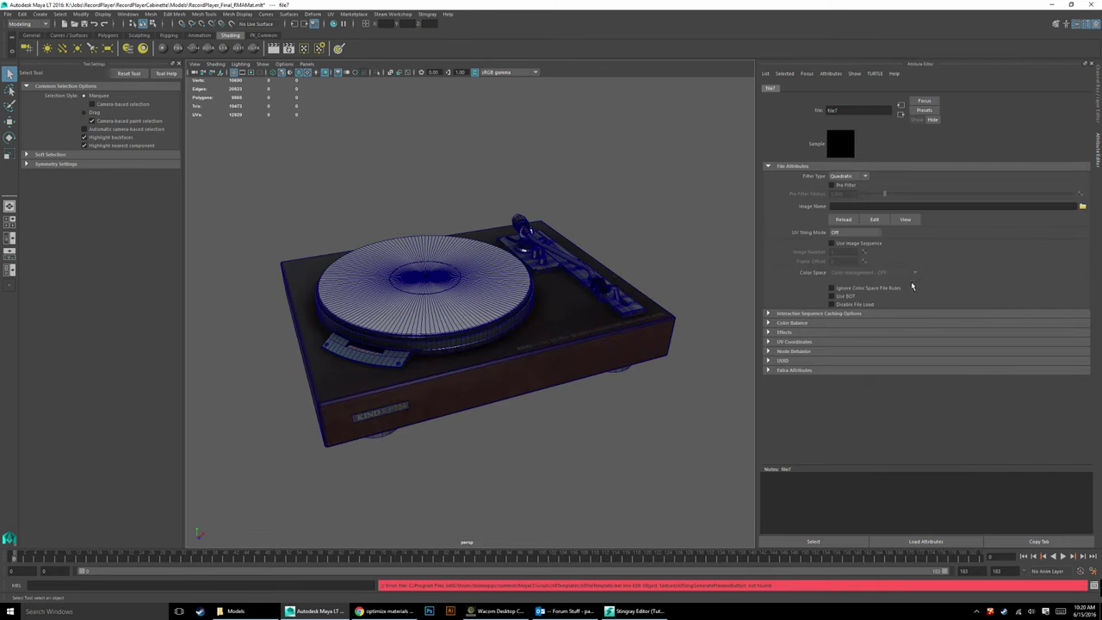
left_click(1083, 207)
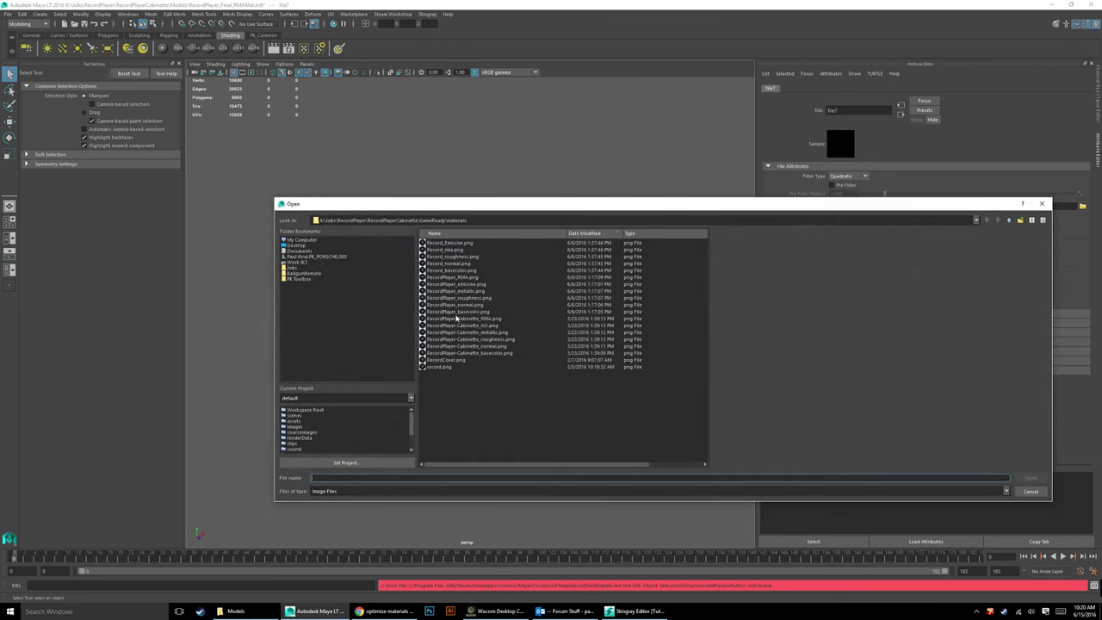
double_click(462, 285)
left_click(636, 420)
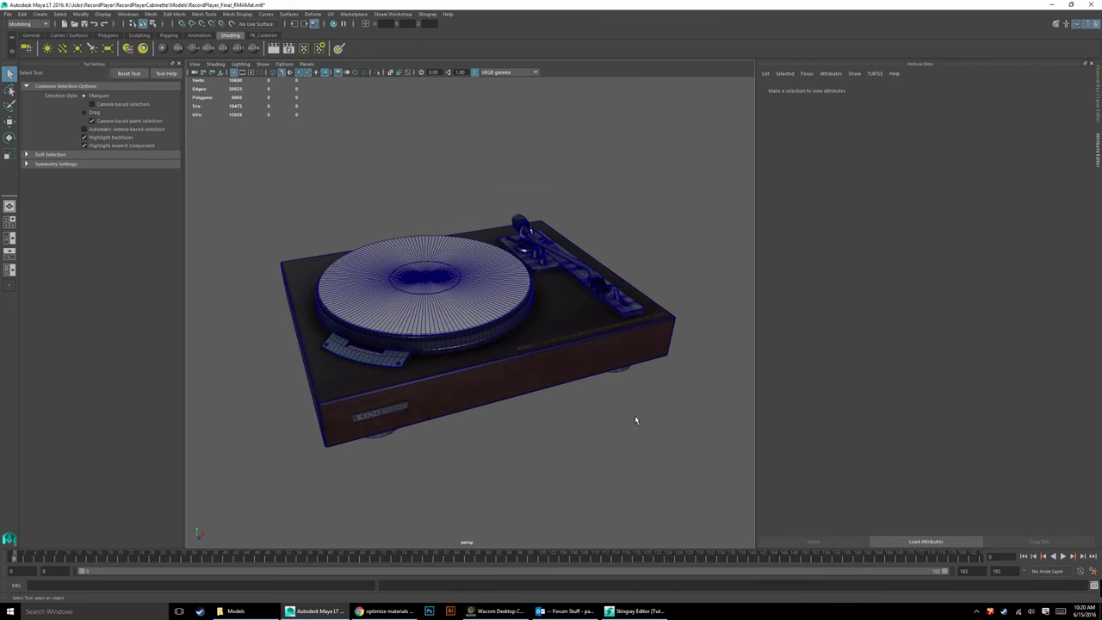
Step: Raise EmissiveAdjust to 0.296 on the record player body's material, leaving nothing selected
left_click(481, 371)
left_click_drag(863, 229, 941, 238)
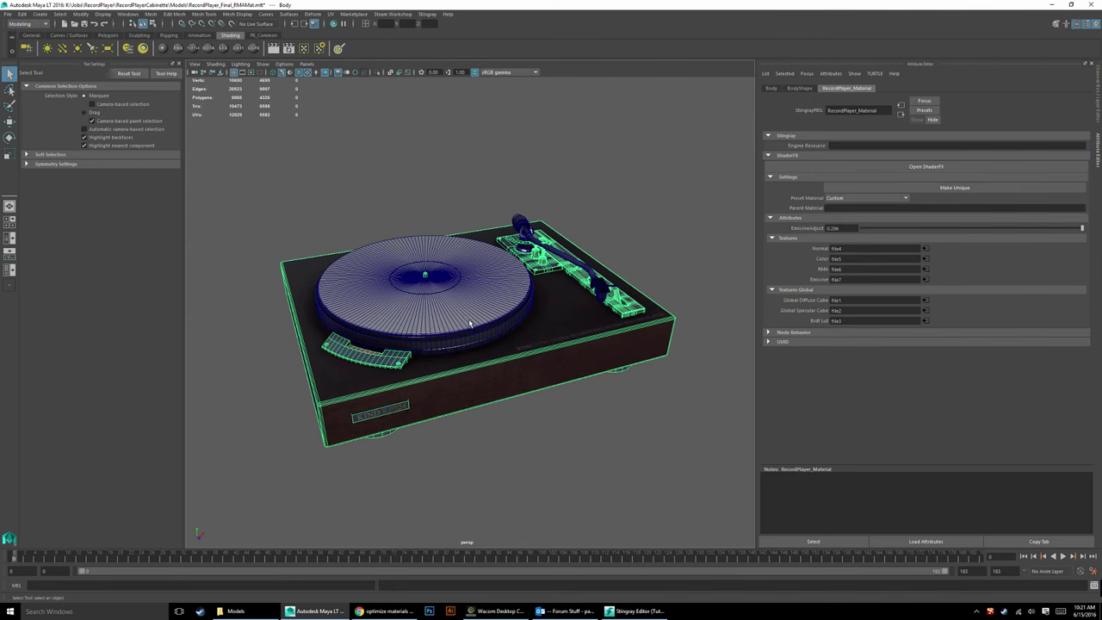
left_click(432, 308)
left_click(694, 438)
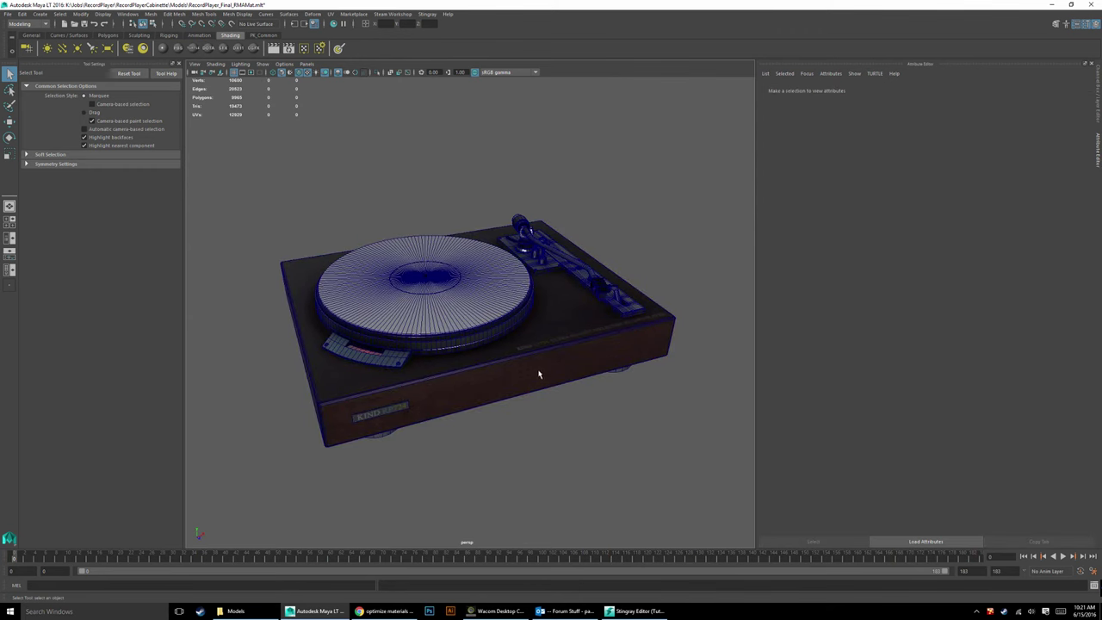
Step: Examine the textured record player from several angles, checking the material on the turntable, tonearm and body
left_click_drag(497, 328, 539, 329, "alt")
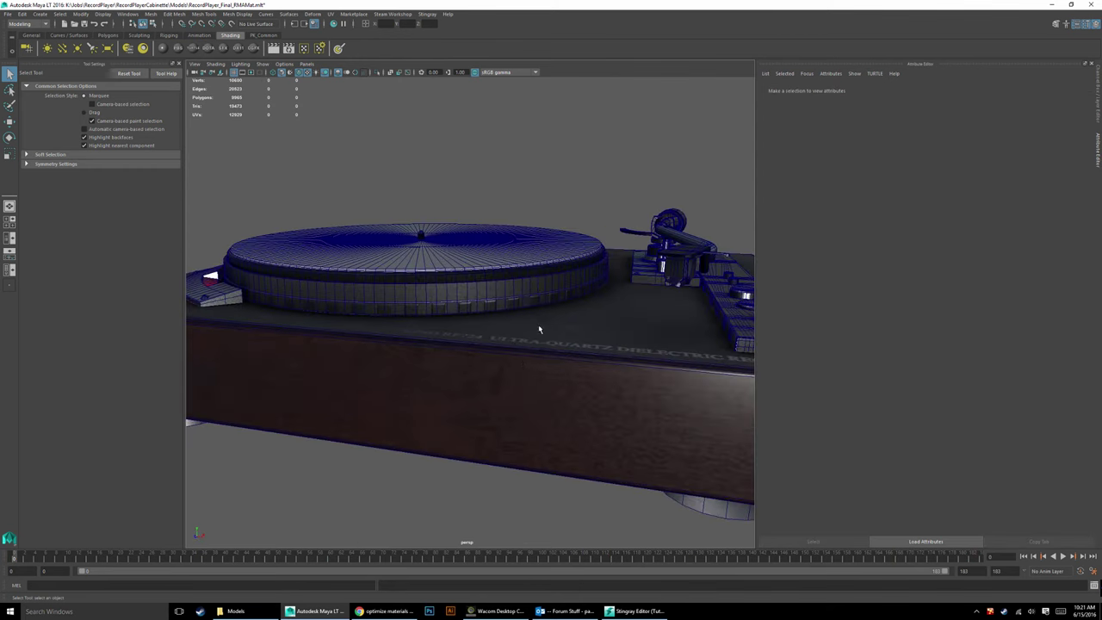
left_click(465, 301)
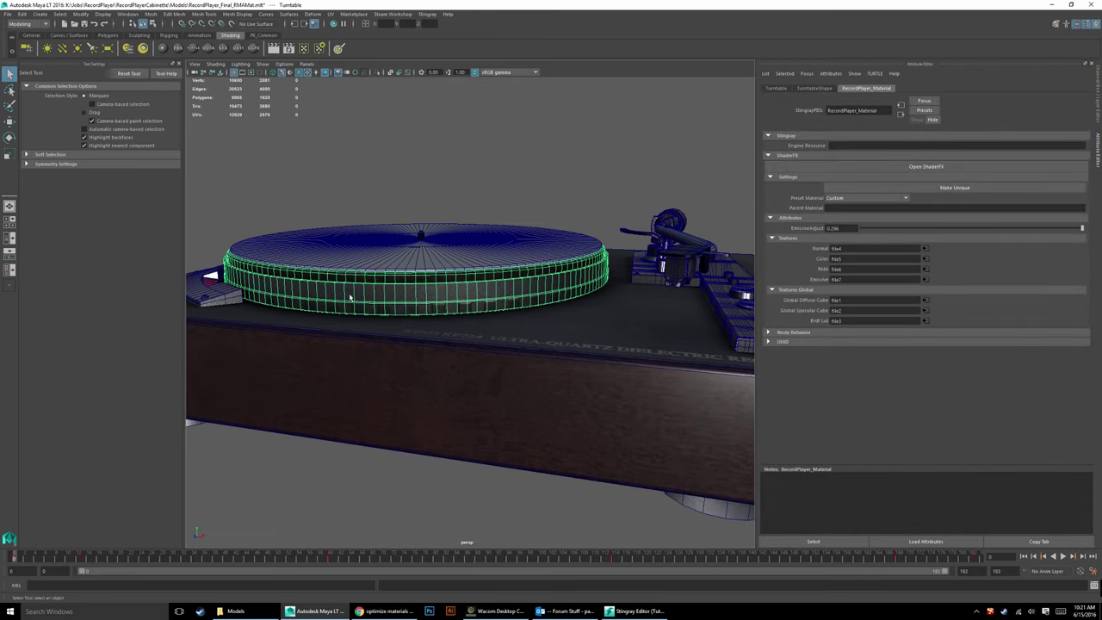
left_click_drag(652, 308, 376, 314, "alt")
left_click(442, 308)
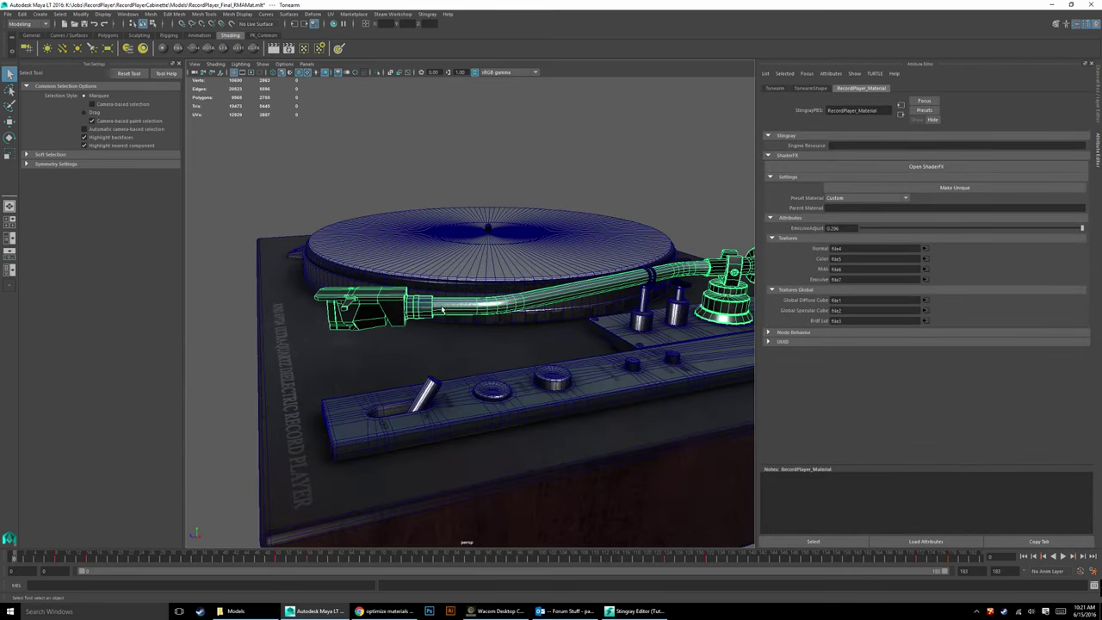
left_click_drag(302, 287, 534, 292, "alt")
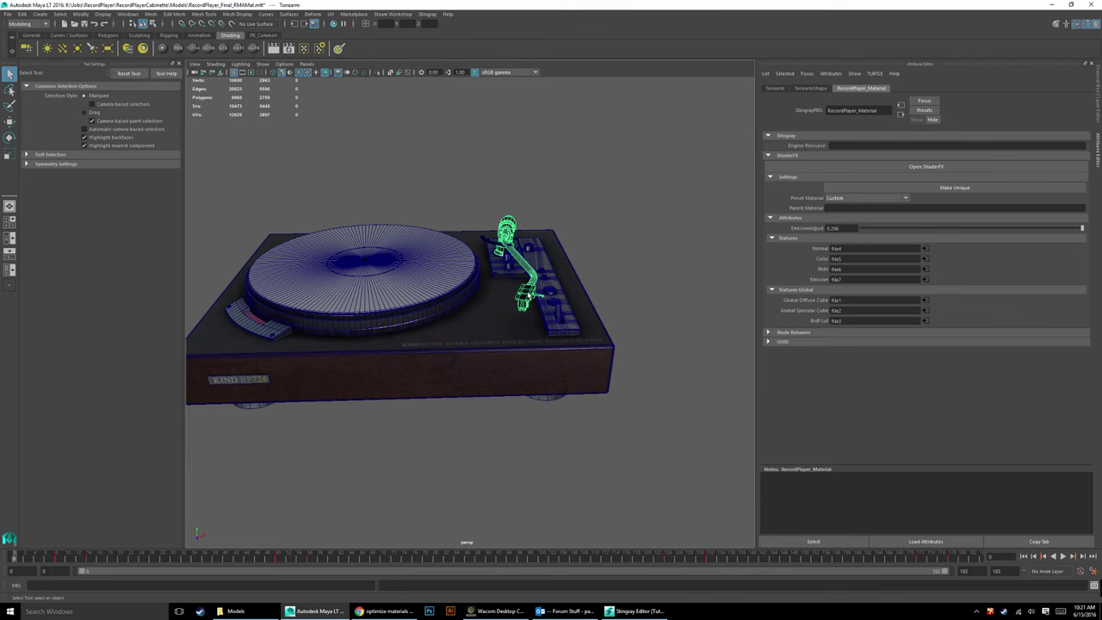
left_click(413, 324)
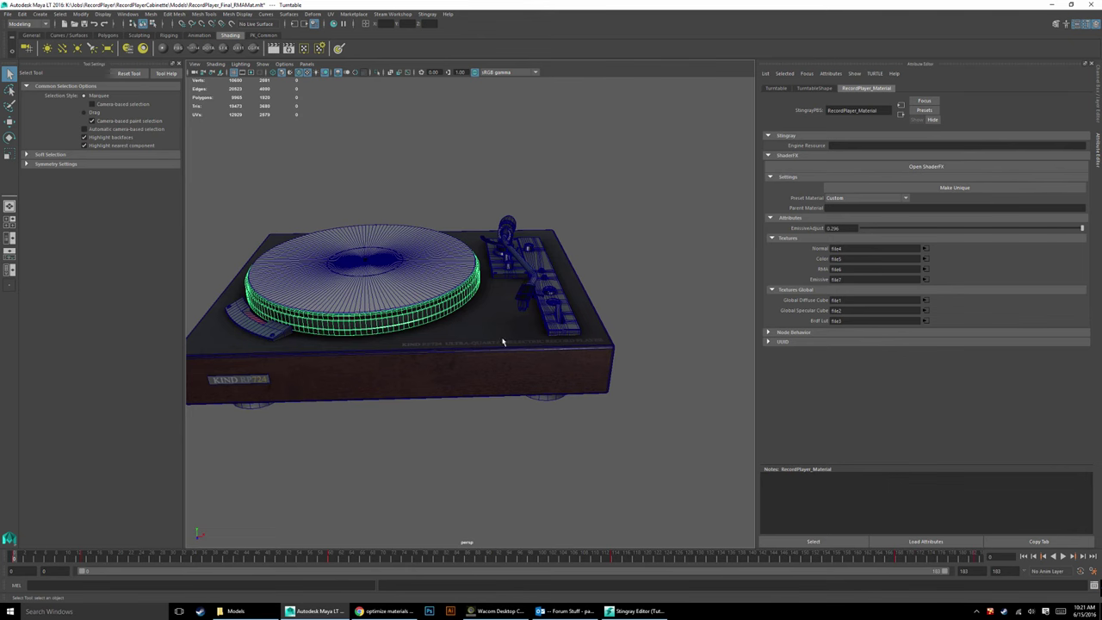
left_click_drag(511, 387, 581, 350, "alt")
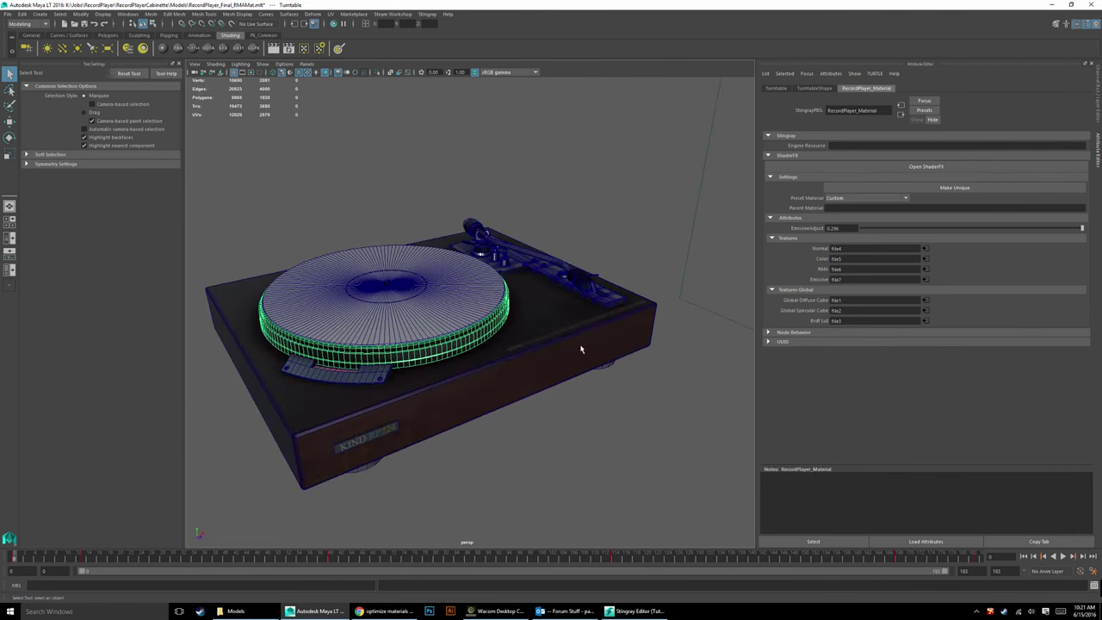
left_click(560, 338)
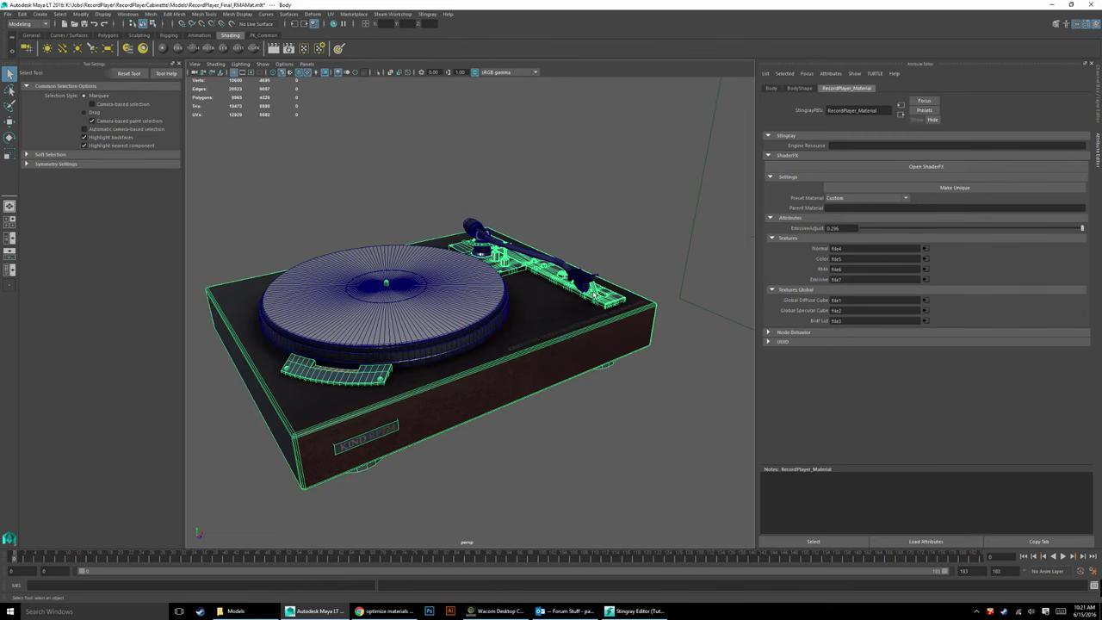
key("Down")
left_click(496, 318)
key("Down")
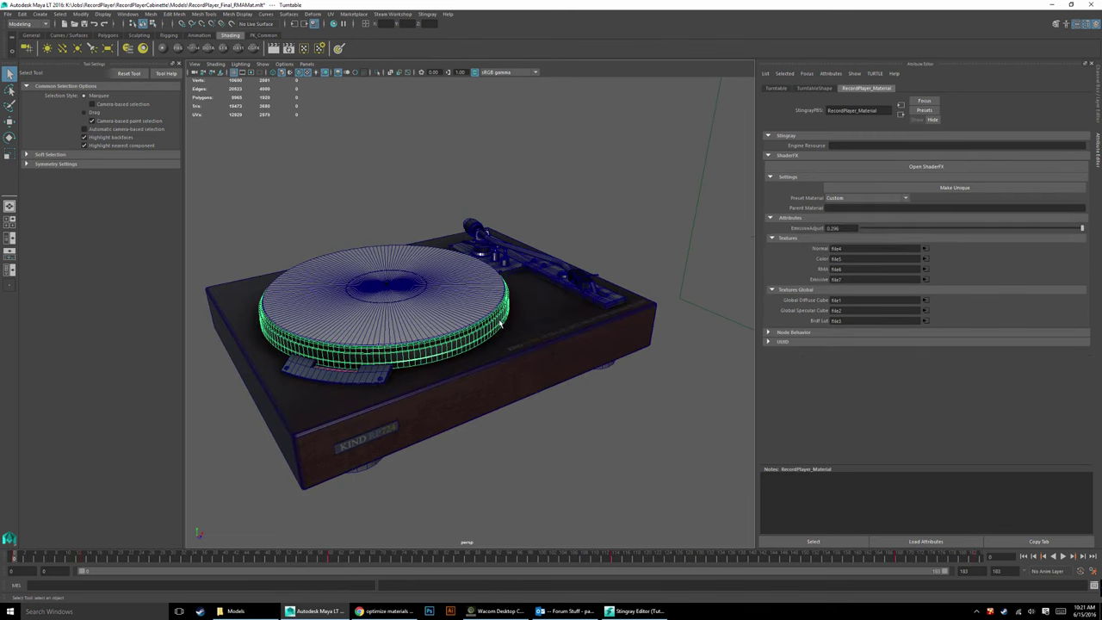
Step: Import the RMA_EM3.sfx graph into the record disc's ShaderFX material and close the graph editor
left_click(391, 297)
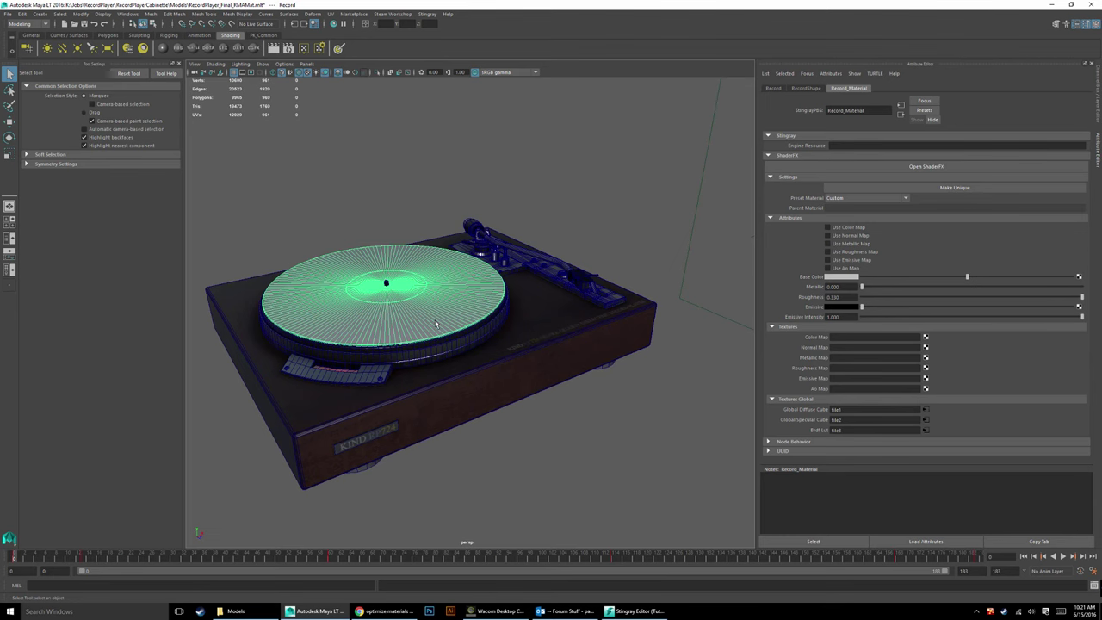
left_click(925, 167)
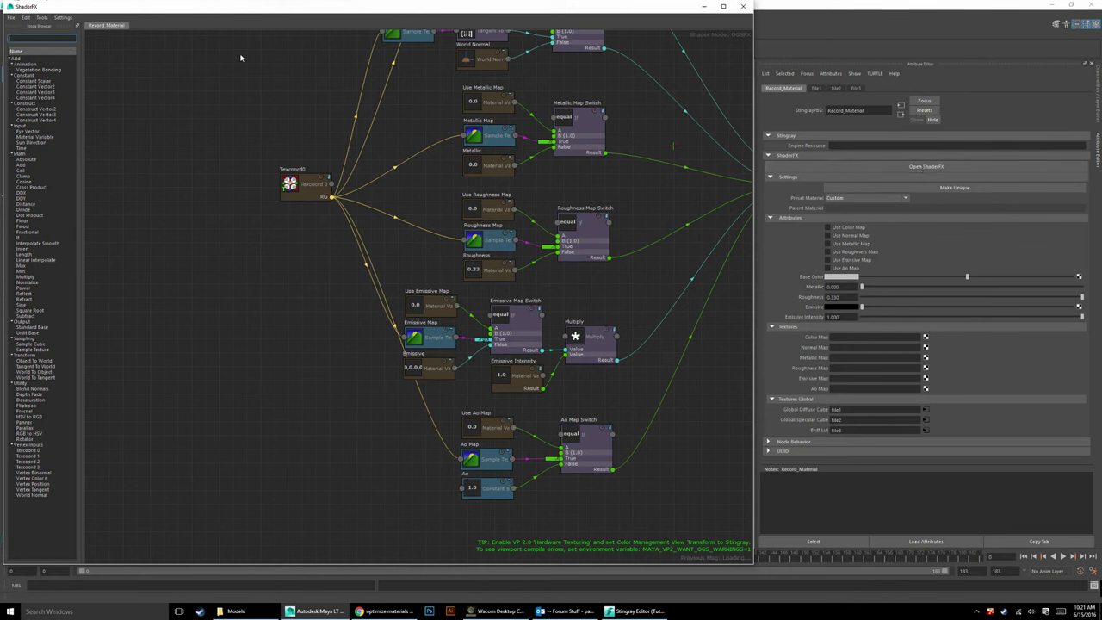
left_click(12, 17)
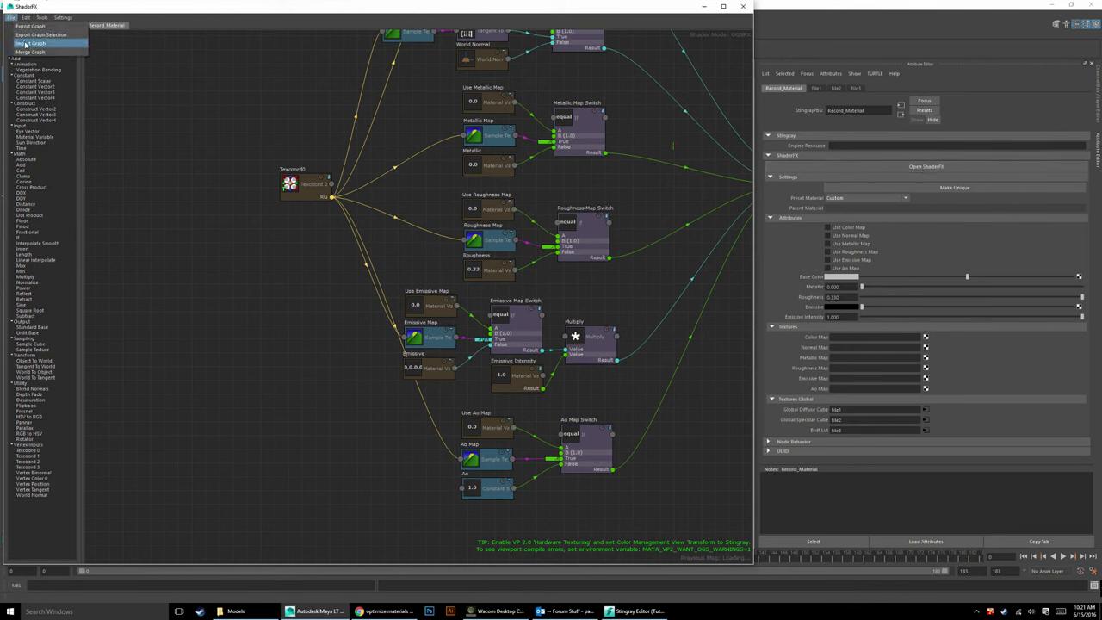
left_click(26, 45)
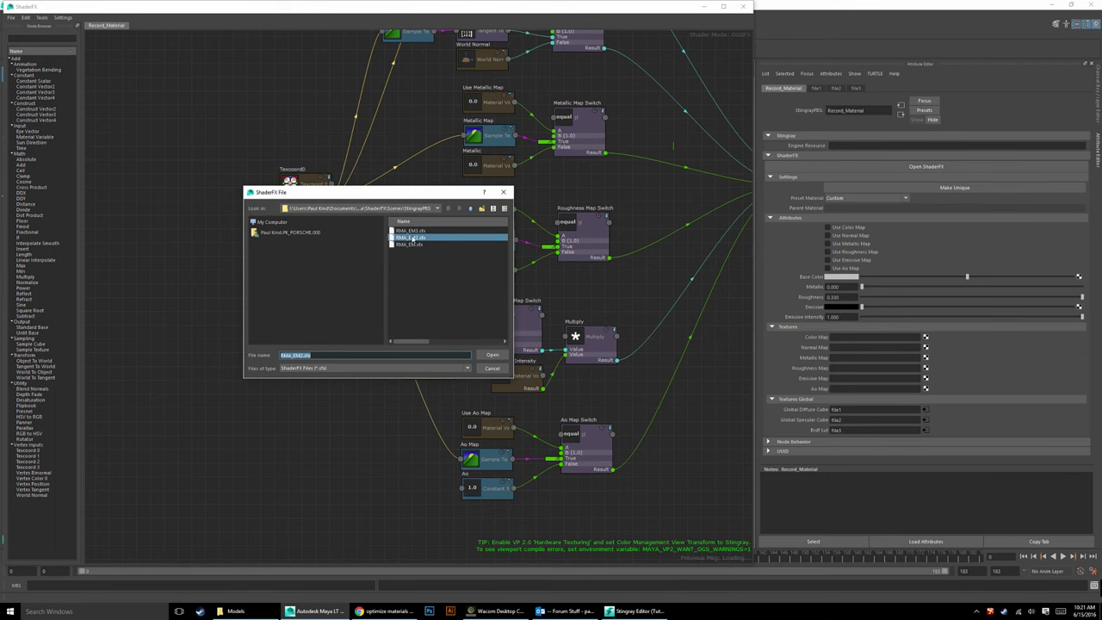
left_click(412, 232)
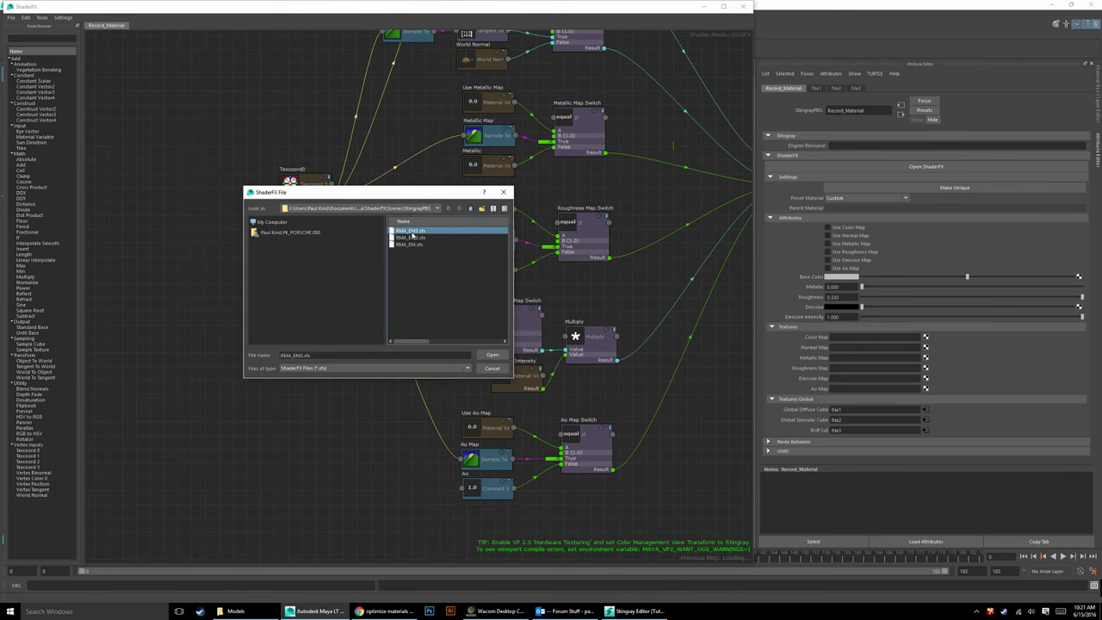
left_click(492, 355)
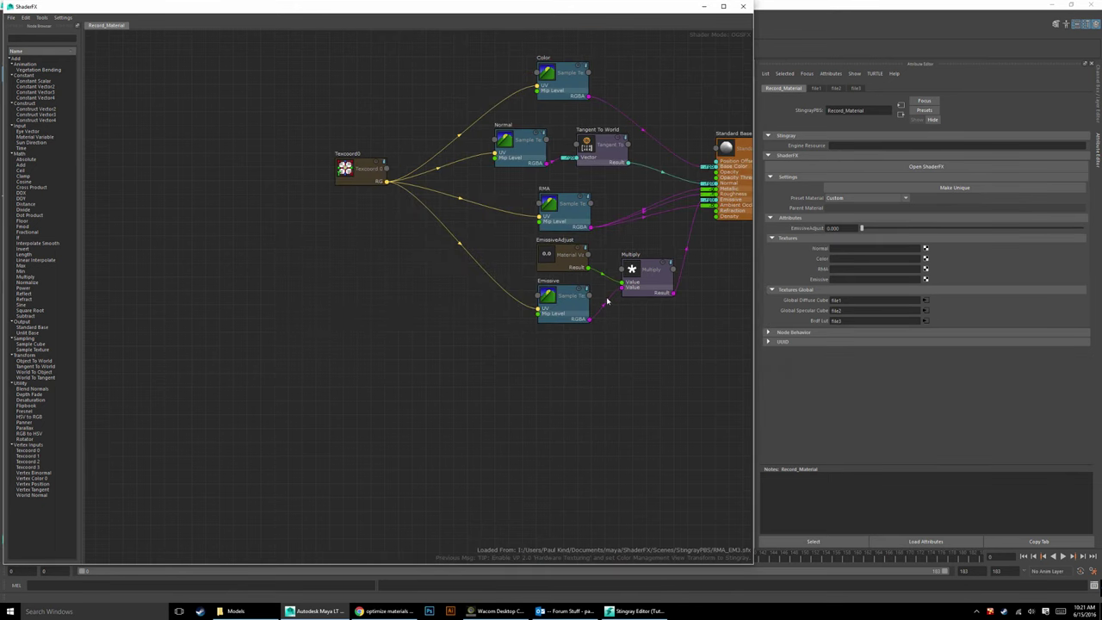
key("f")
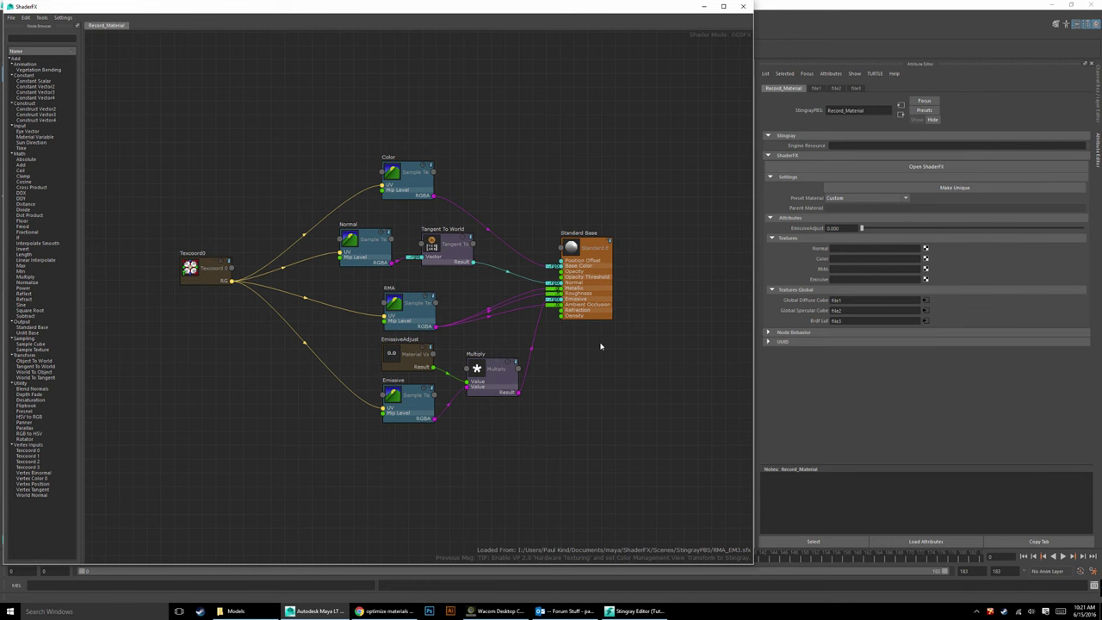
left_click(743, 7)
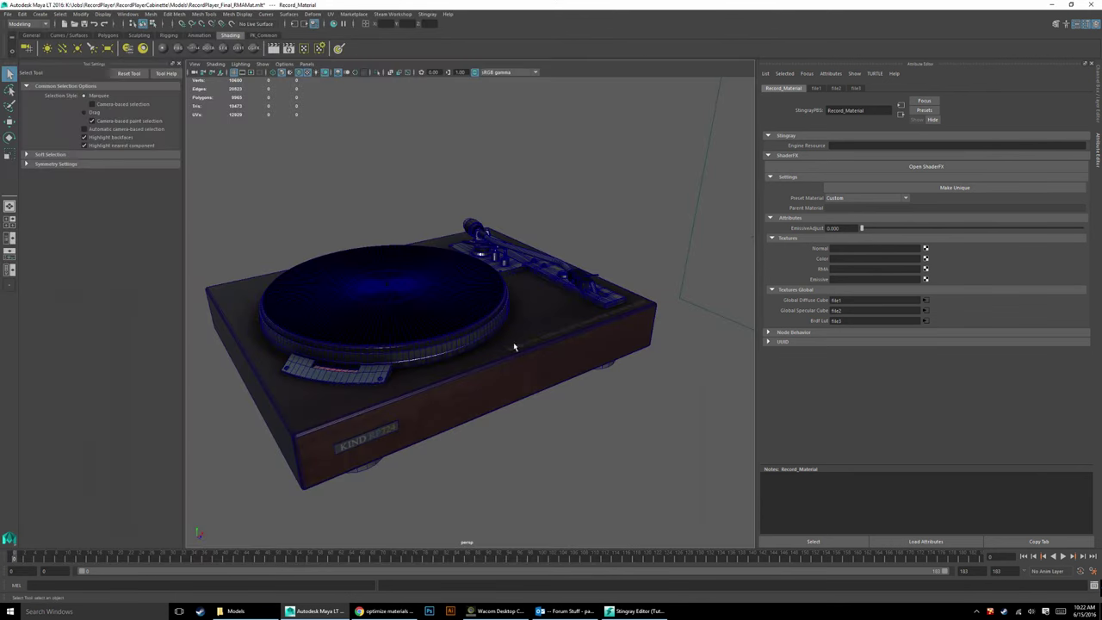
Step: Load Record_normal.png into the record material's Normal texture
left_click(926, 259)
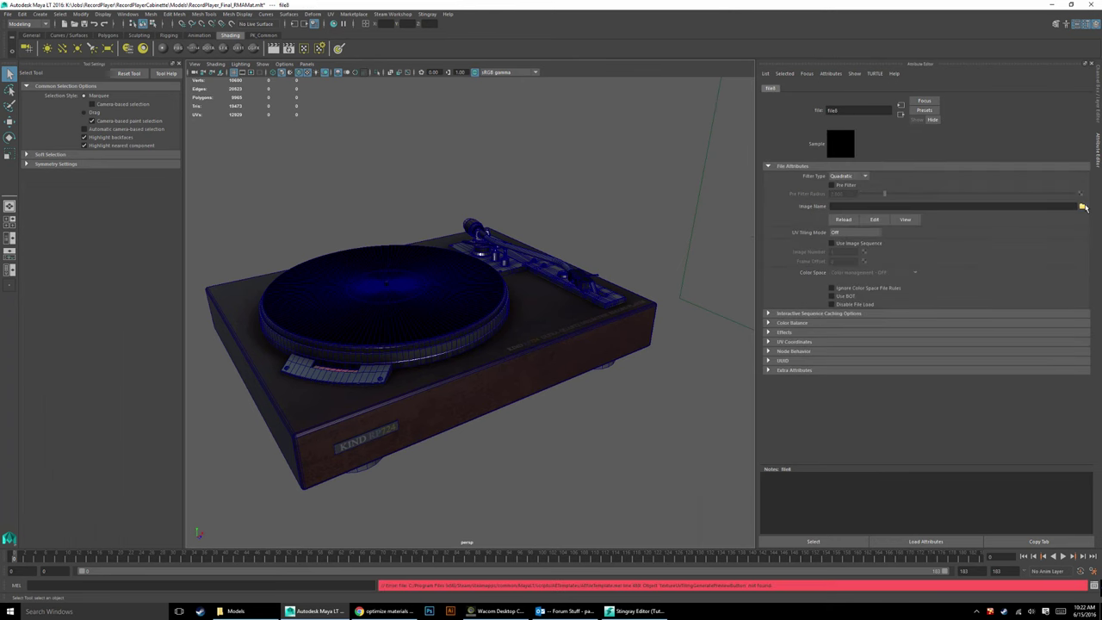
left_click(1083, 207)
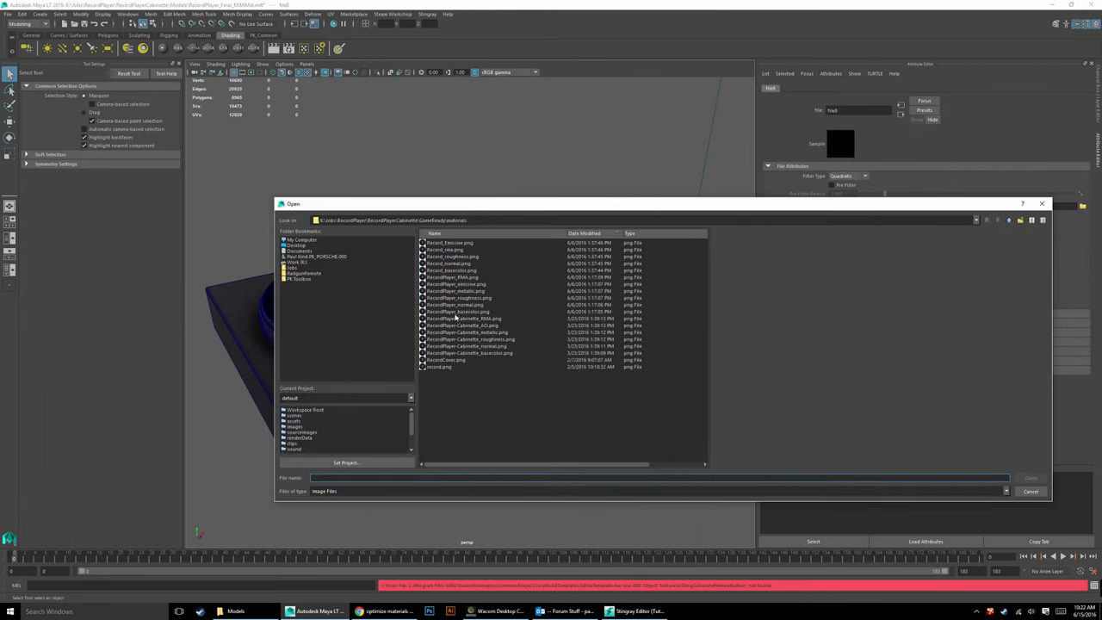
double_click(448, 264)
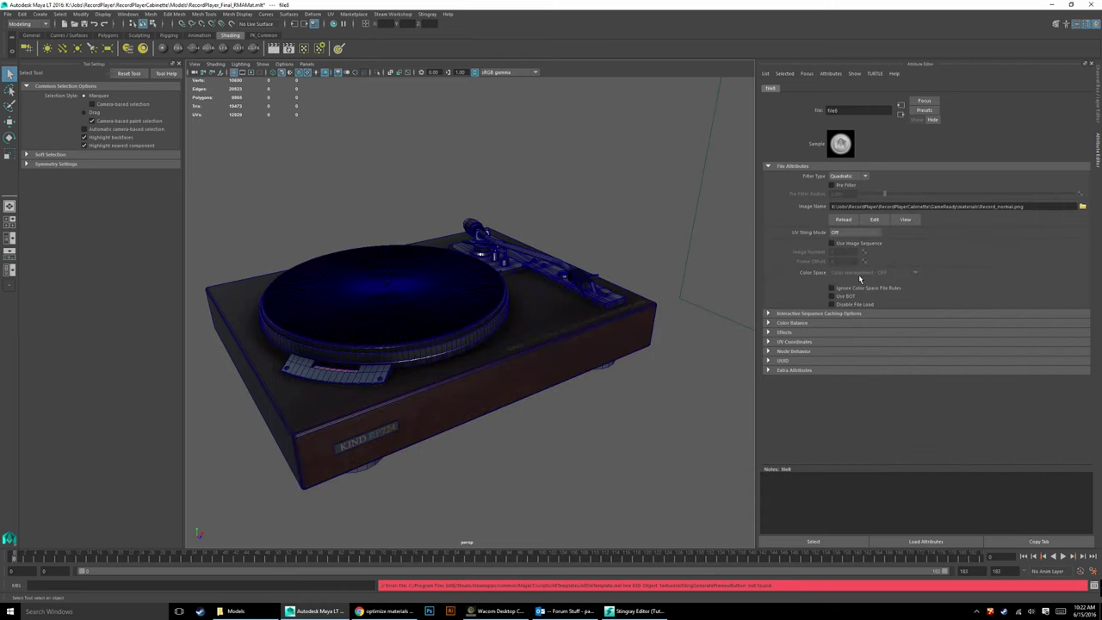
Step: Load Record_basecolor.png into the record material's Color texture
left_click(491, 312)
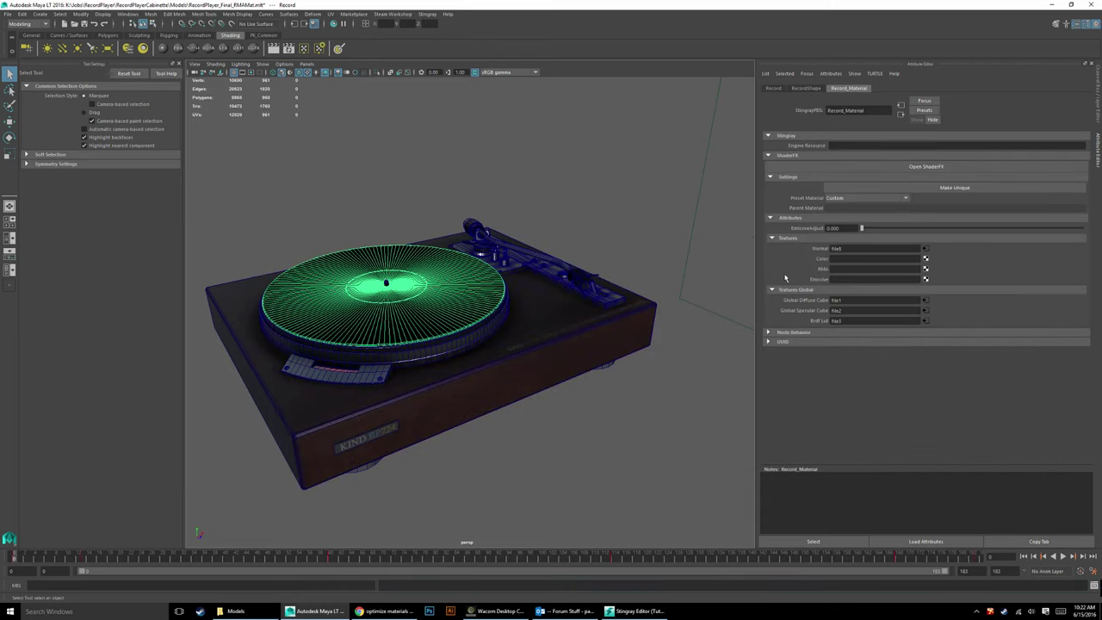
left_click(925, 259)
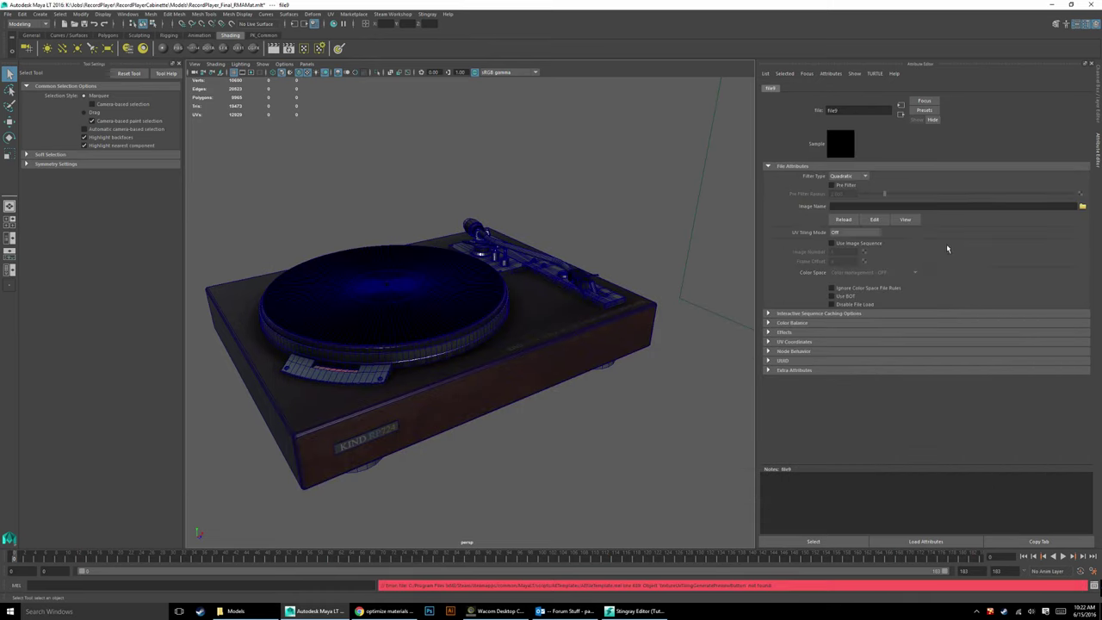
left_click(1083, 207)
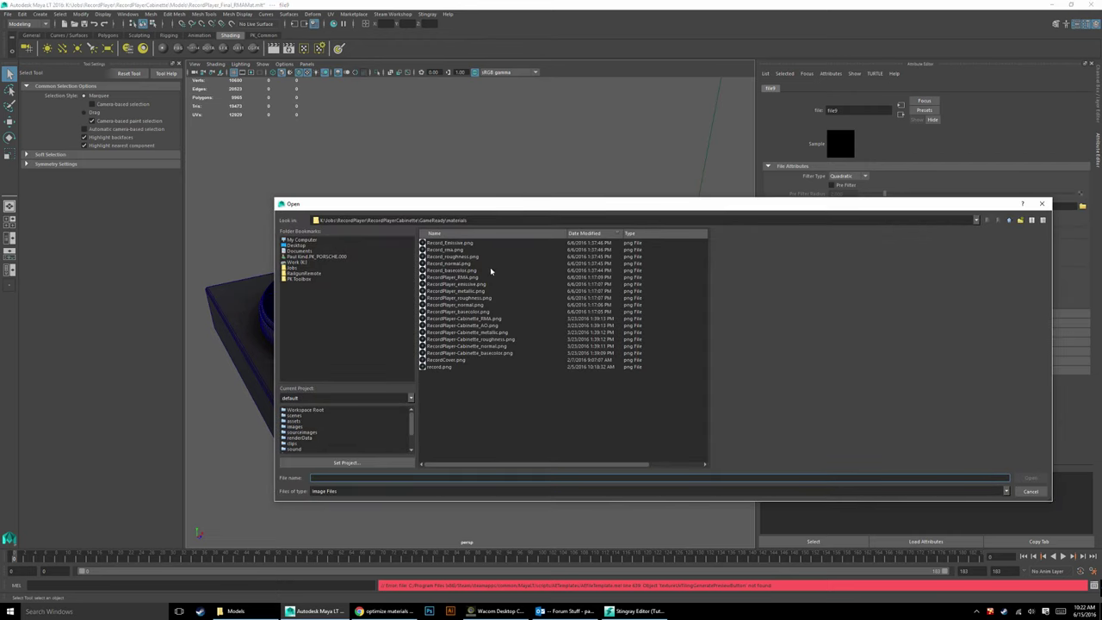
double_click(450, 271)
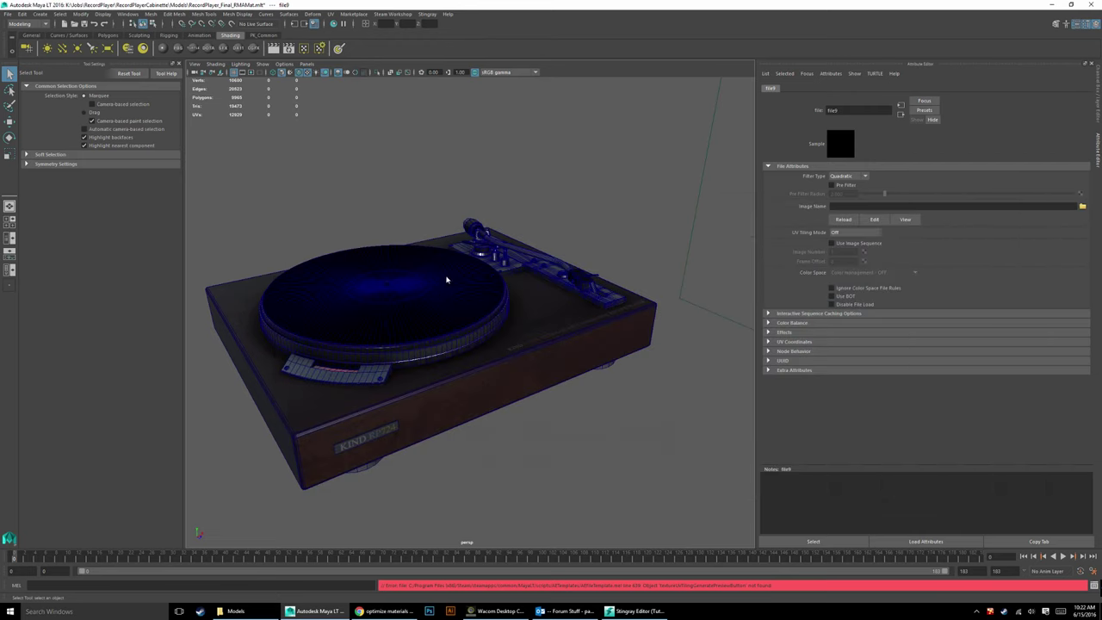
Step: Load Record_rma.png into the record material's RMA texture
left_click(446, 298)
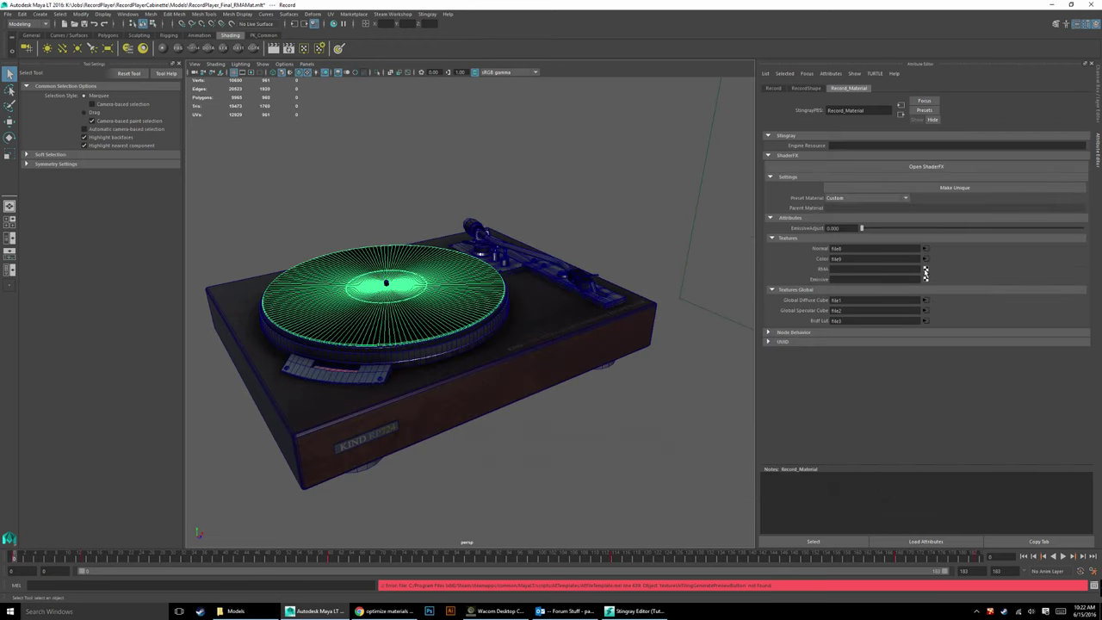
left_click(925, 269)
left_click(1082, 207)
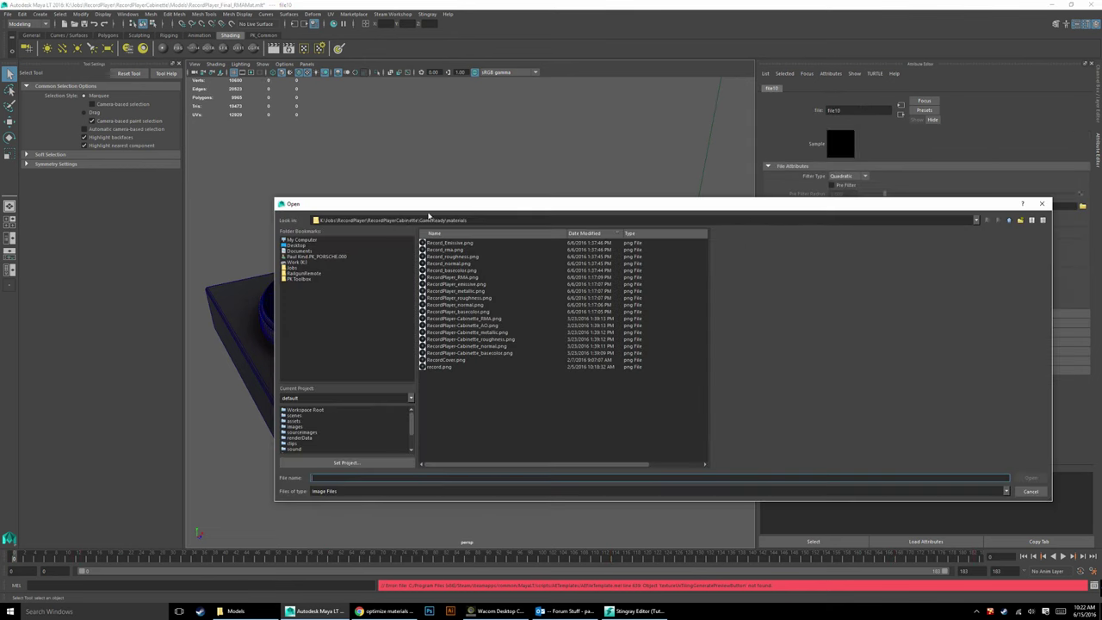
double_click(445, 250)
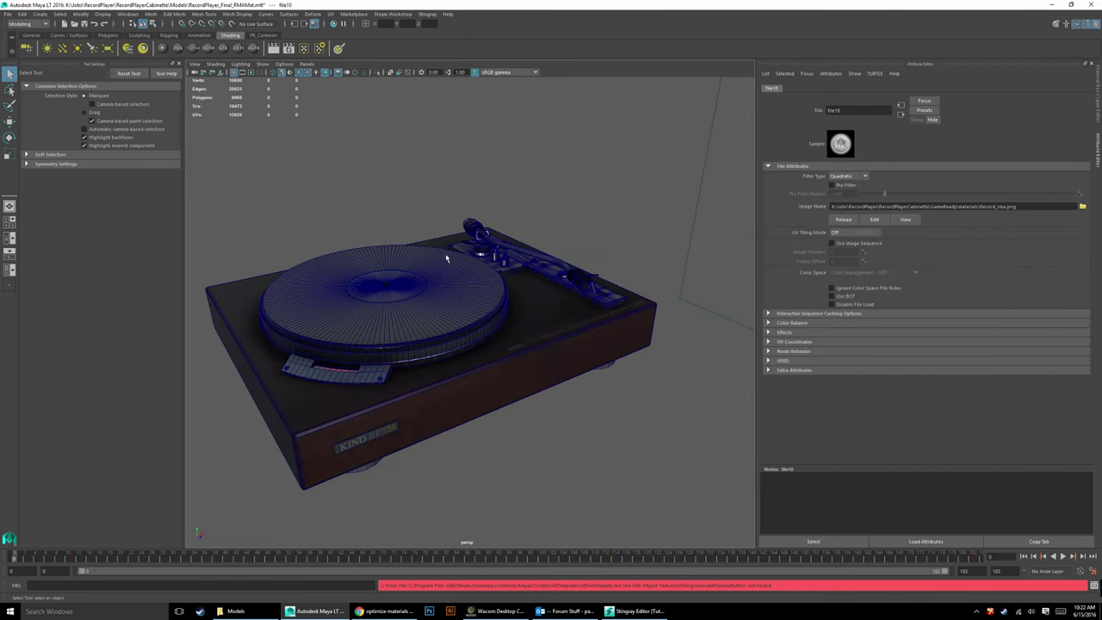
Step: Load Record_Emissive.png into the record material's Emissive texture
left_click(424, 289)
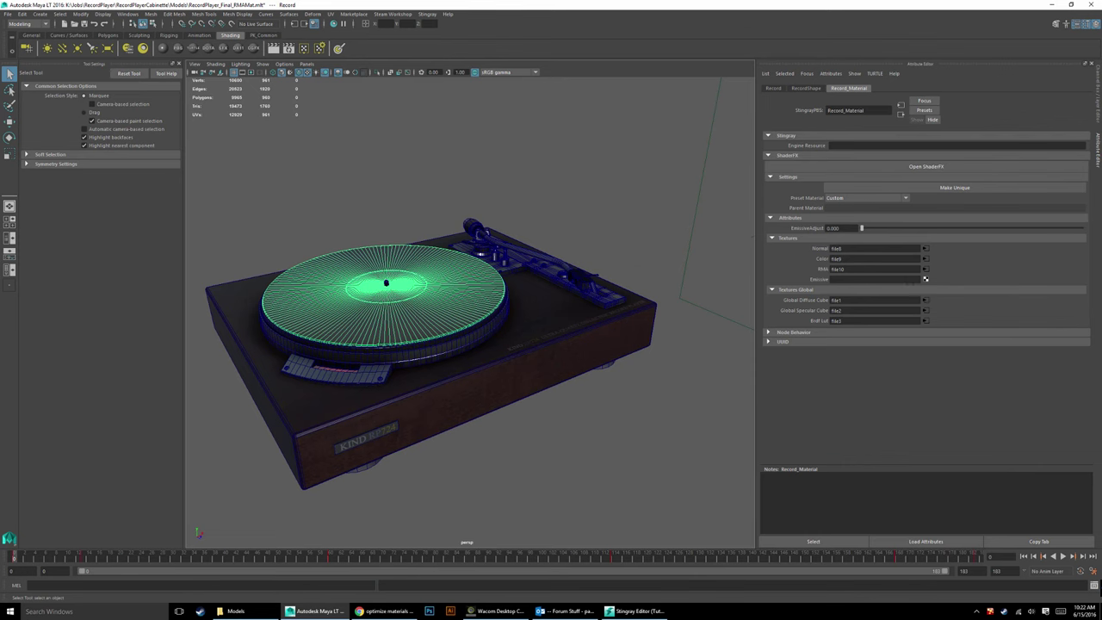
left_click(926, 279)
left_click(1083, 207)
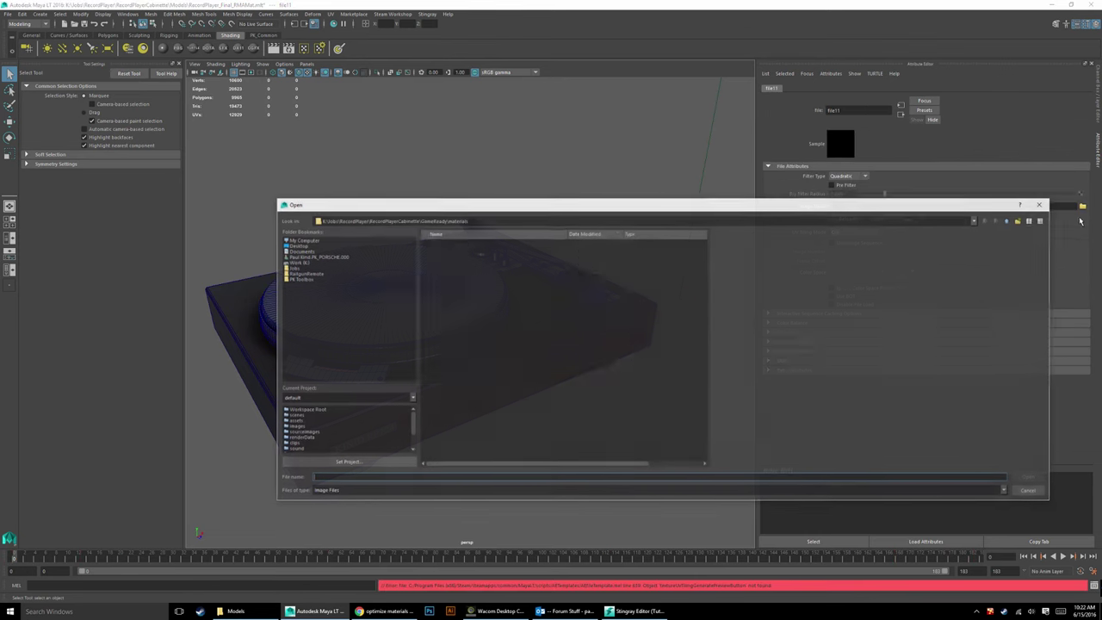
double_click(449, 249)
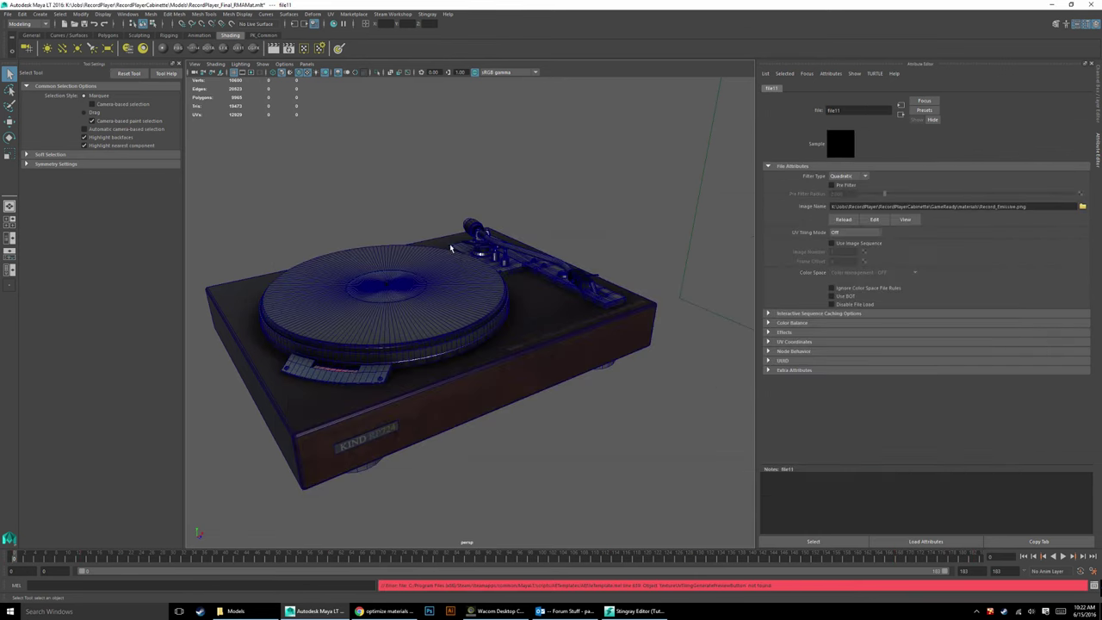
Step: Examine the textured record and its label on the turntable from above and from the side
left_click(646, 393)
left_click(455, 310)
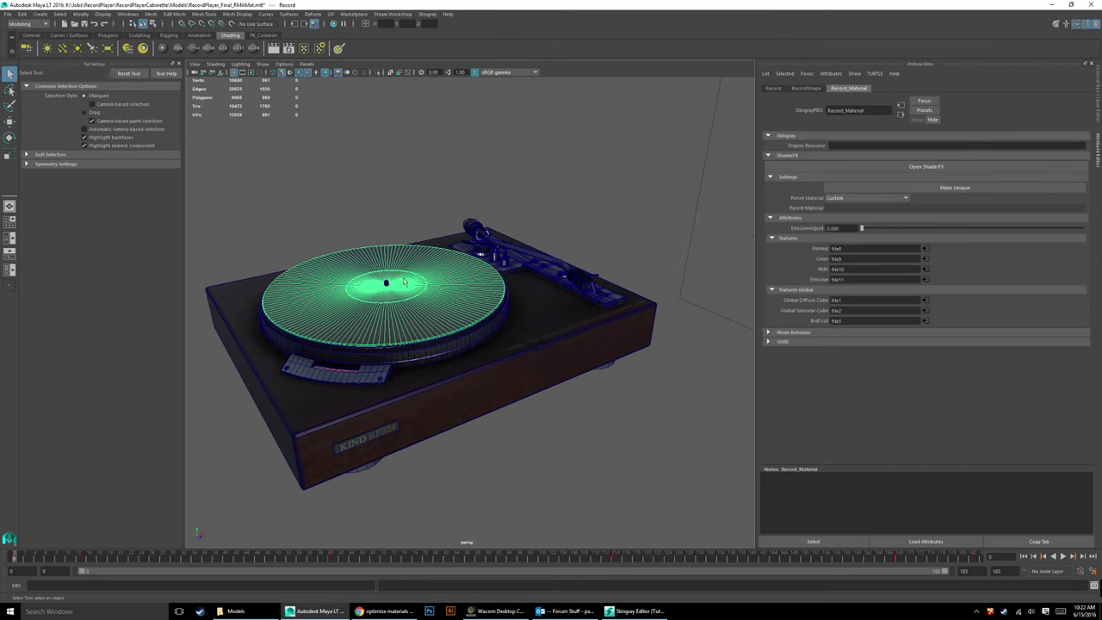
left_click_drag(404, 283, 645, 408, "alt")
left_click(645, 408)
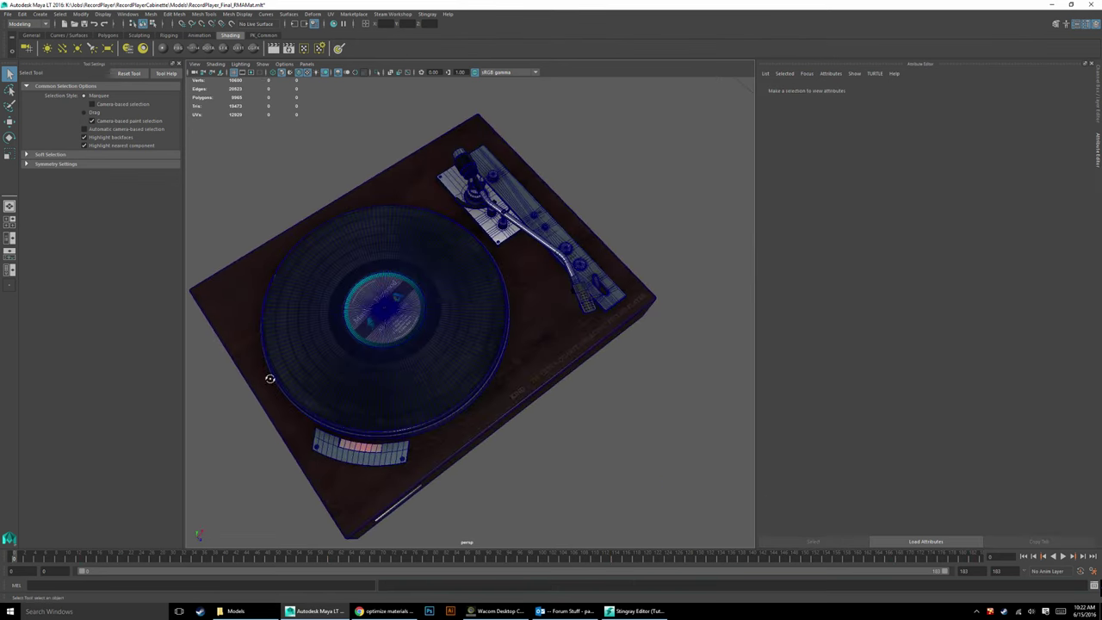
left_click_drag(270, 378, 485, 368, "alt")
scroll(485, 367, "down", 2)
scroll(485, 368, "up", 2)
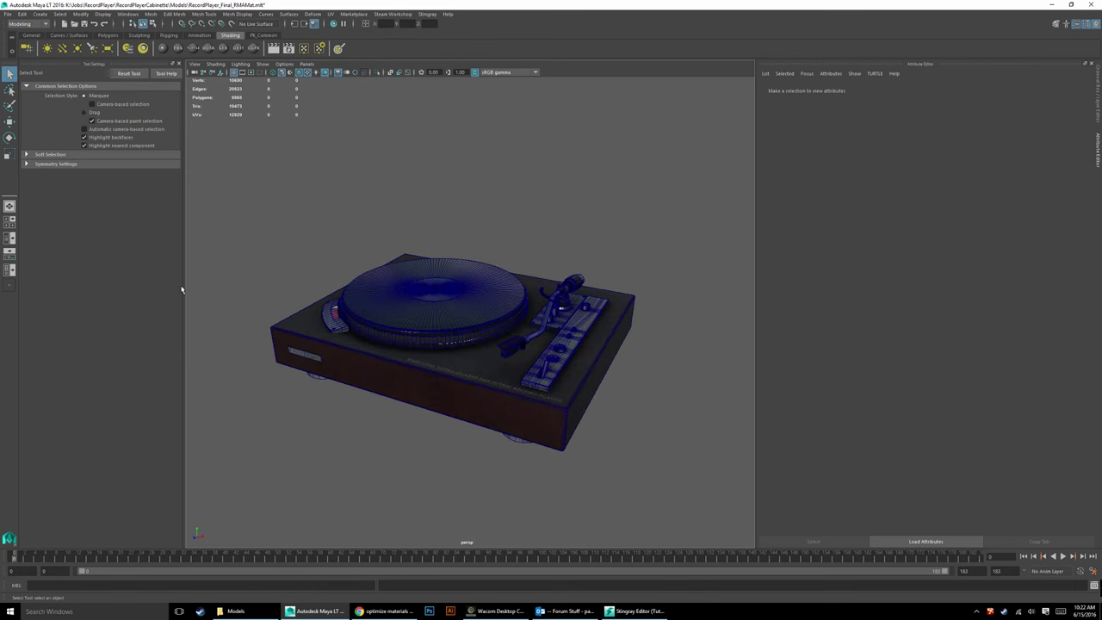
Step: Export the whole record player with its animation clips through Game Exporter as RecordPlayer_WithMaterials2, and clear the selection
left_click_drag(236, 198, 656, 484)
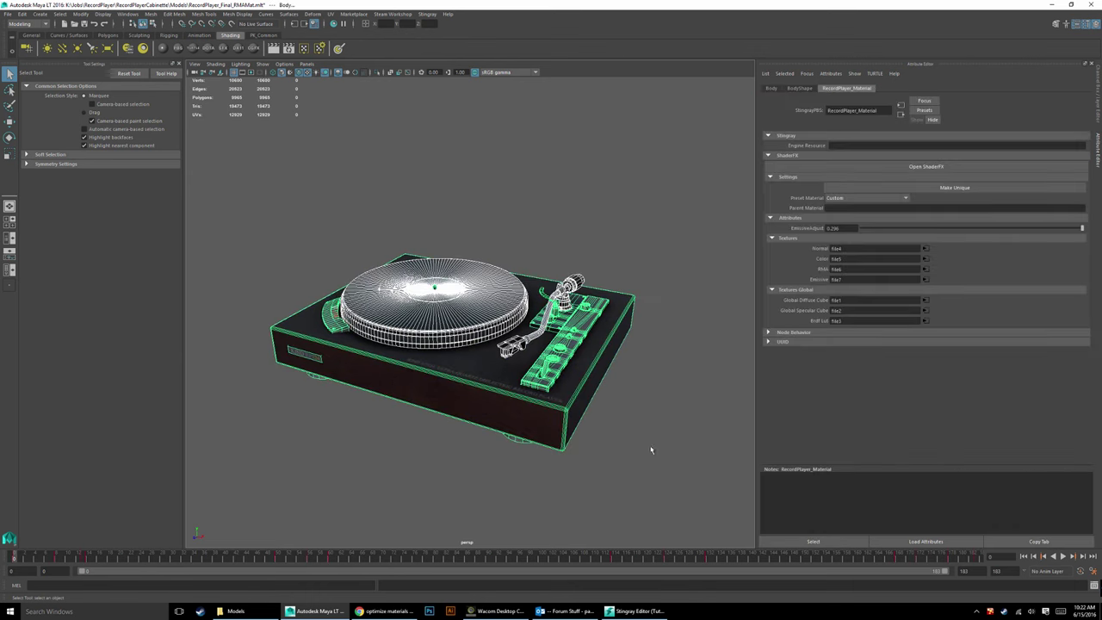
left_click(8, 14)
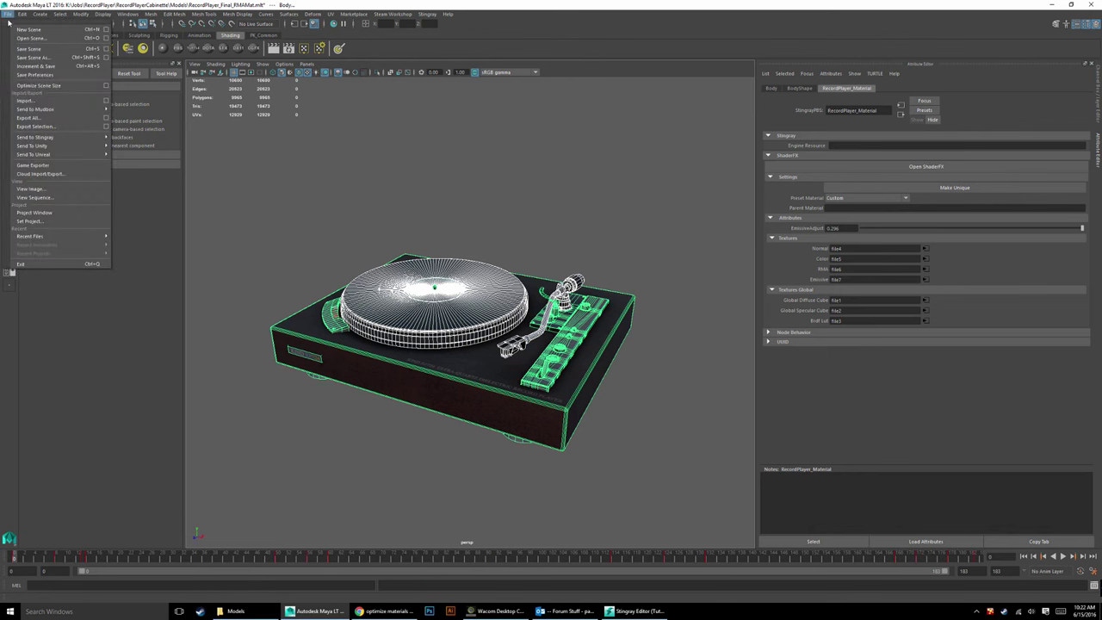
left_click(33, 164)
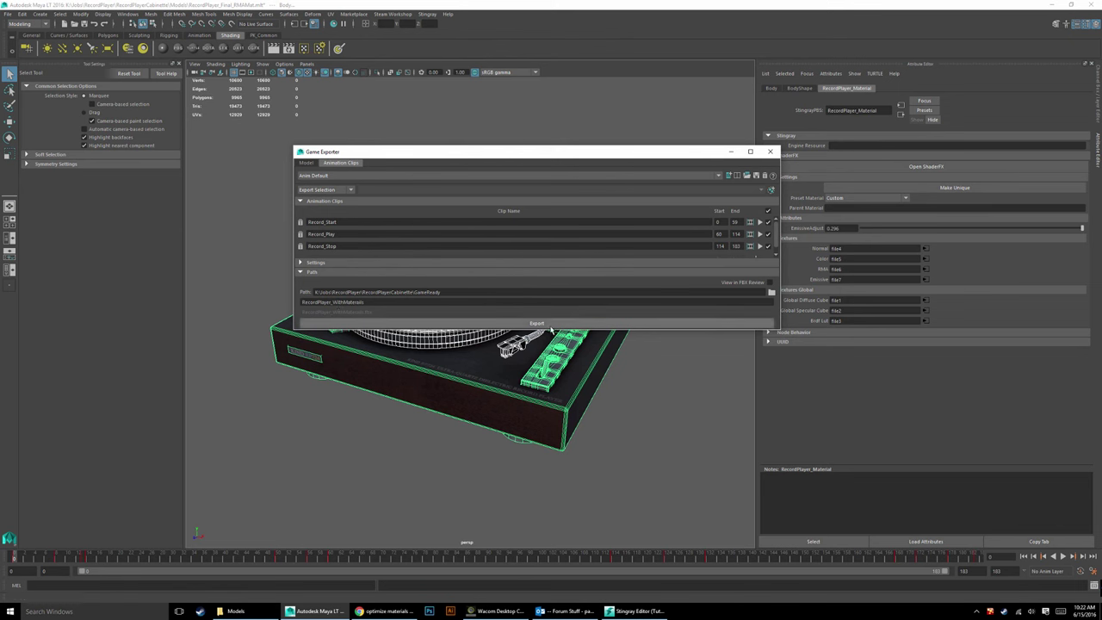
left_click(365, 302)
left_click(555, 324)
left_click(552, 256)
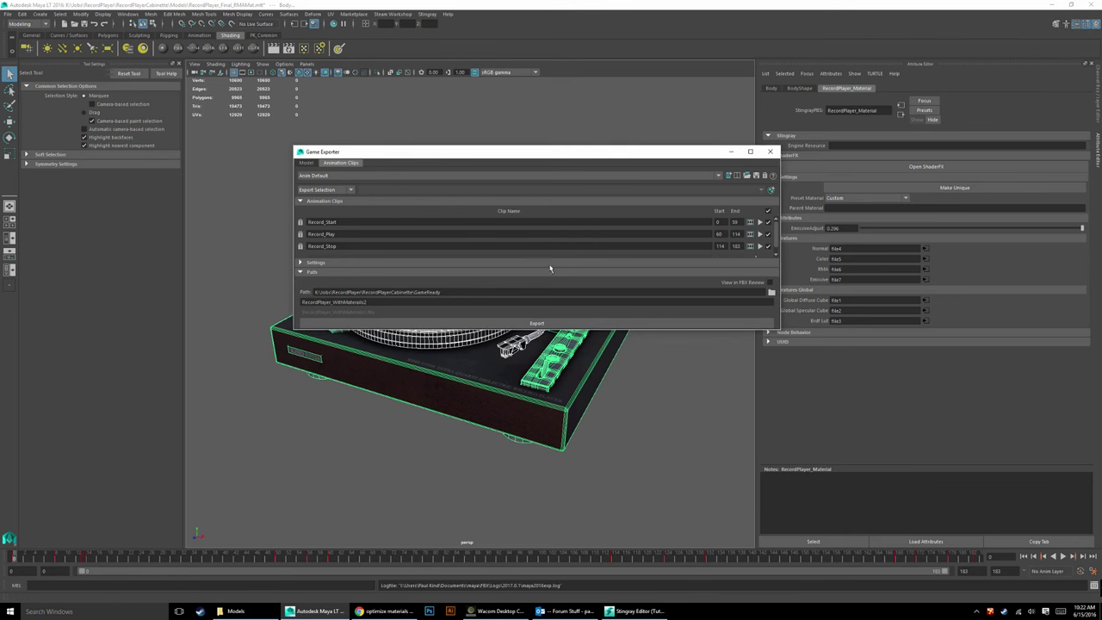
left_click(771, 153)
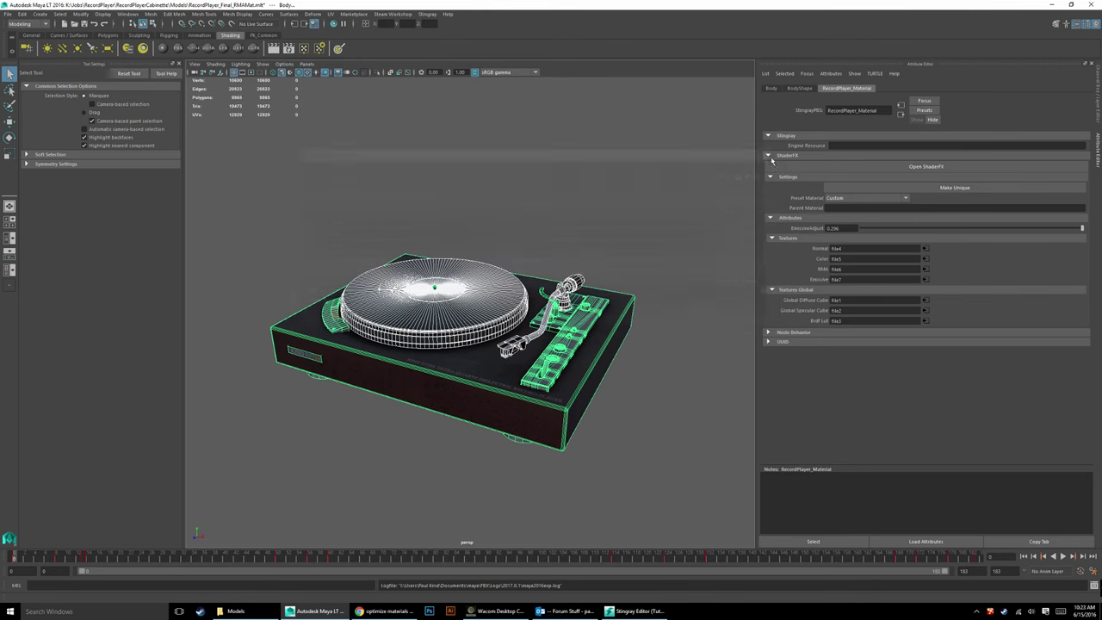
left_click(651, 386)
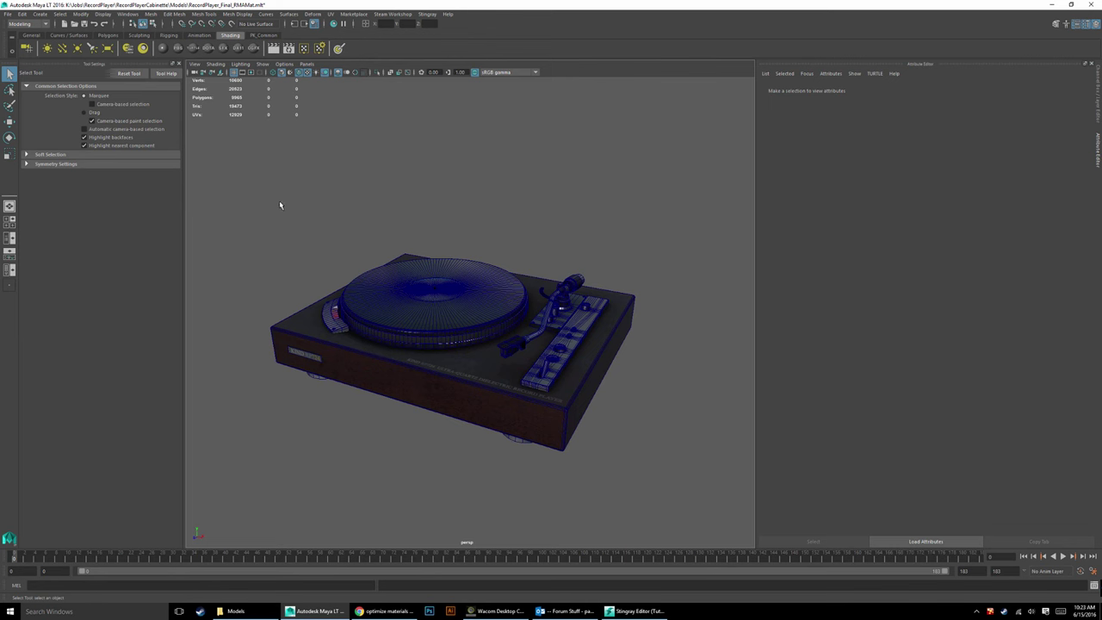
Step: Save the scene as a new file named RecordPlayer_Final_RMAMat_ReDo.mlt, leaving nothing selected
left_click_drag(241, 186, 683, 511)
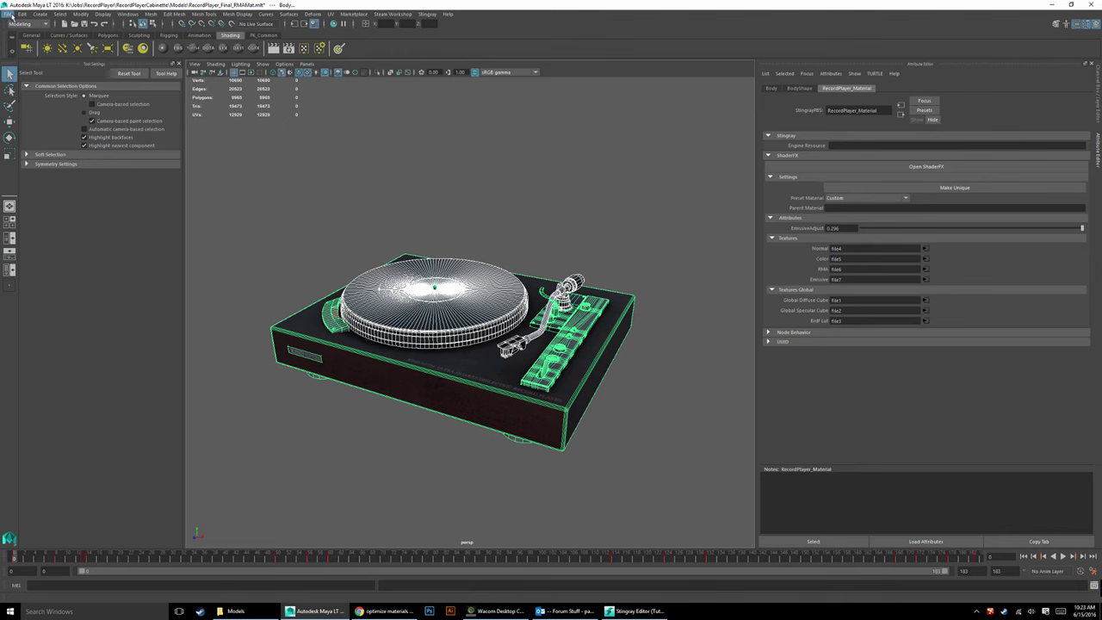
left_click(8, 14)
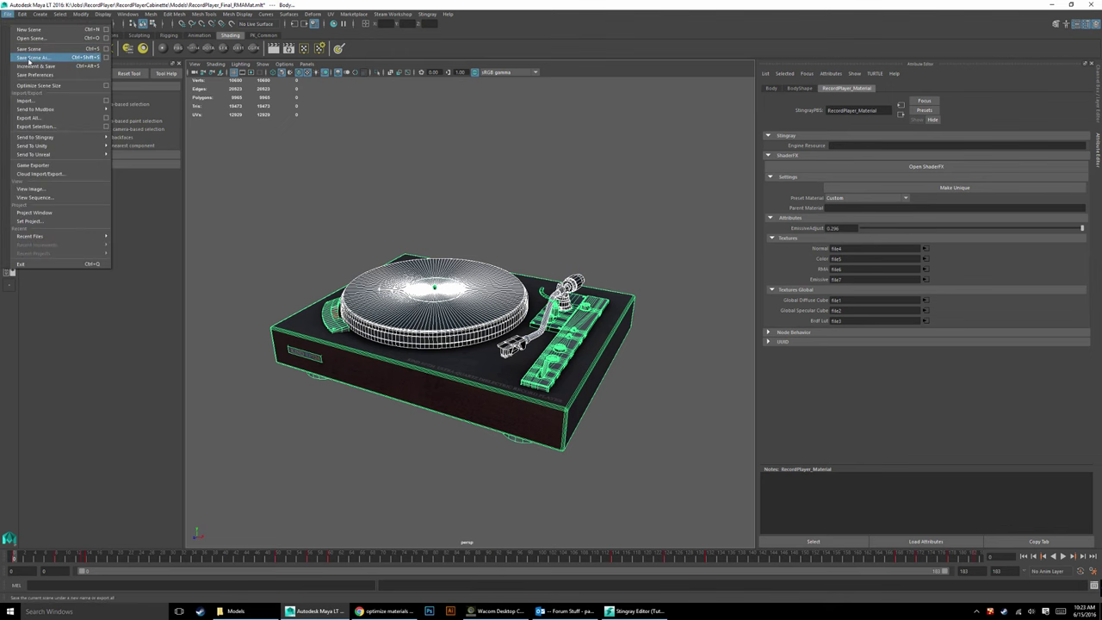
left_click(32, 57)
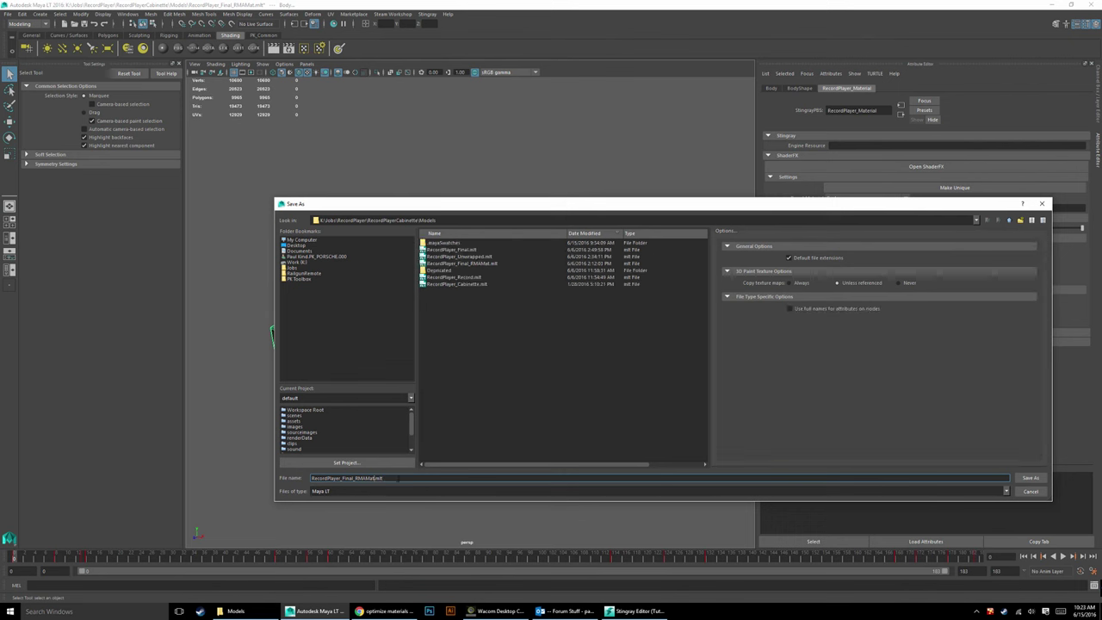
type("_6adio")
key("Return")
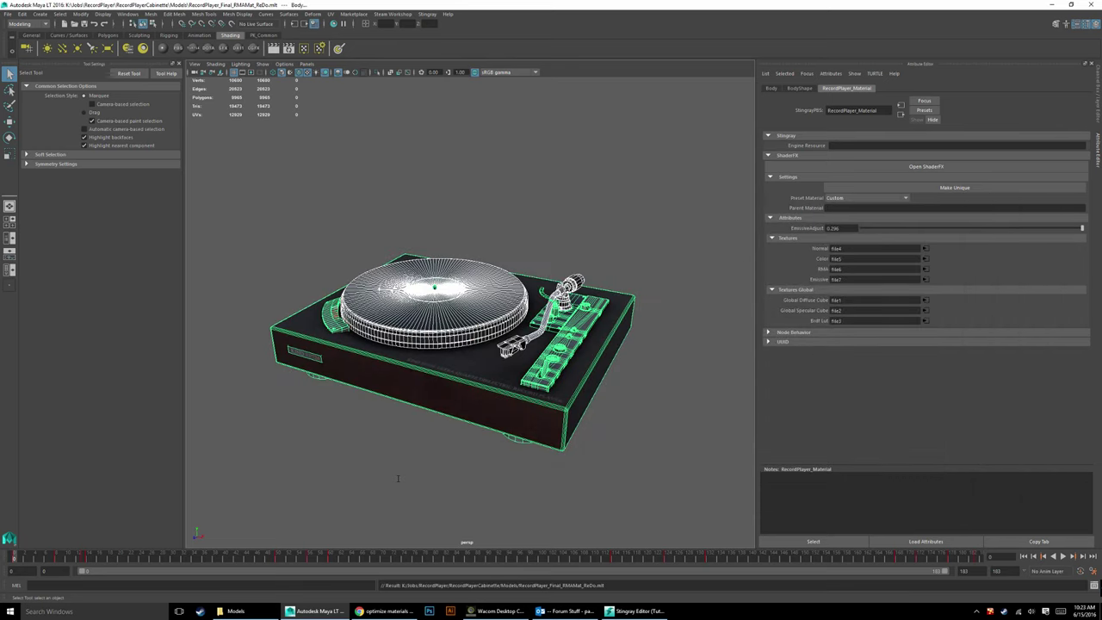
left_click(646, 469)
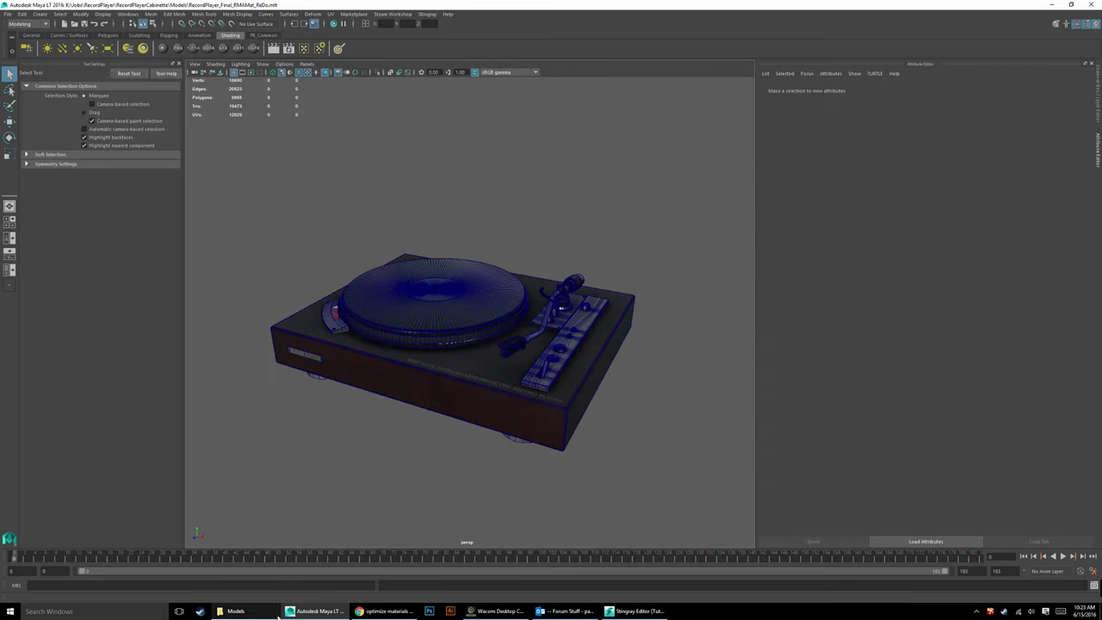
Step: Switch to the Stingray Editor and create a folder named RecordPlayer_WithMaterials2 inside the project's models folder
mouse_move(635, 611)
left_click(636, 569)
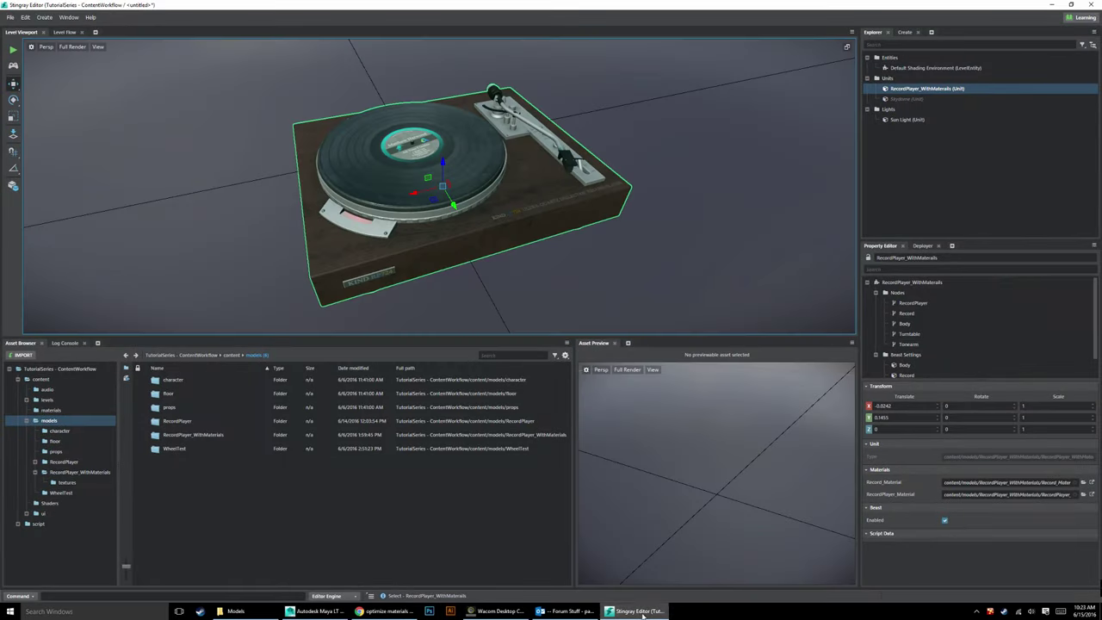
right_click(193, 479)
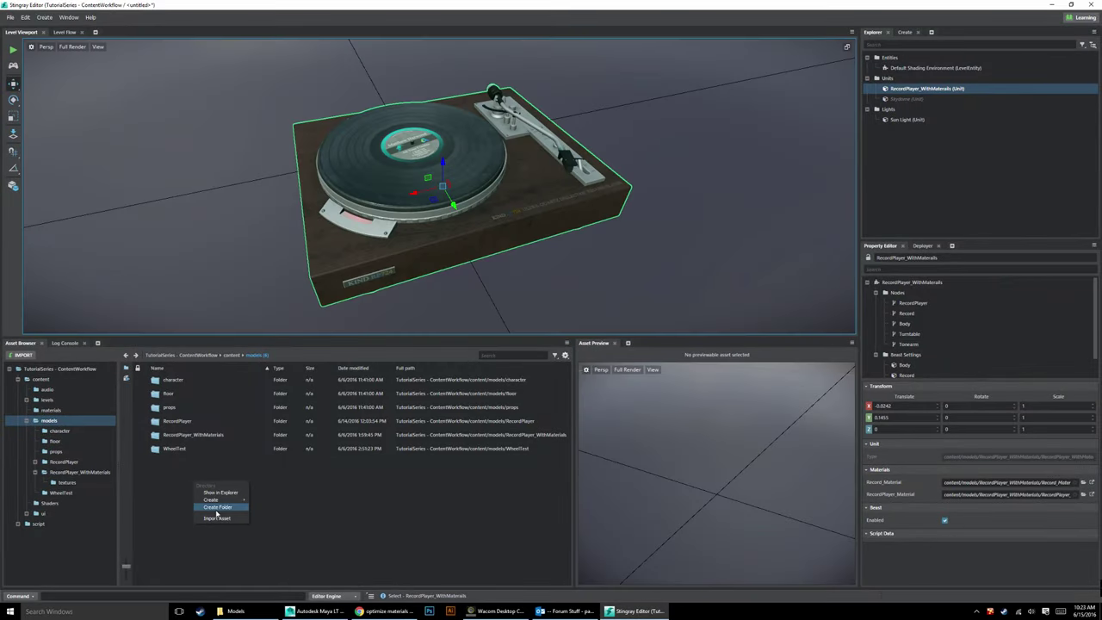
left_click(217, 507)
type("R")
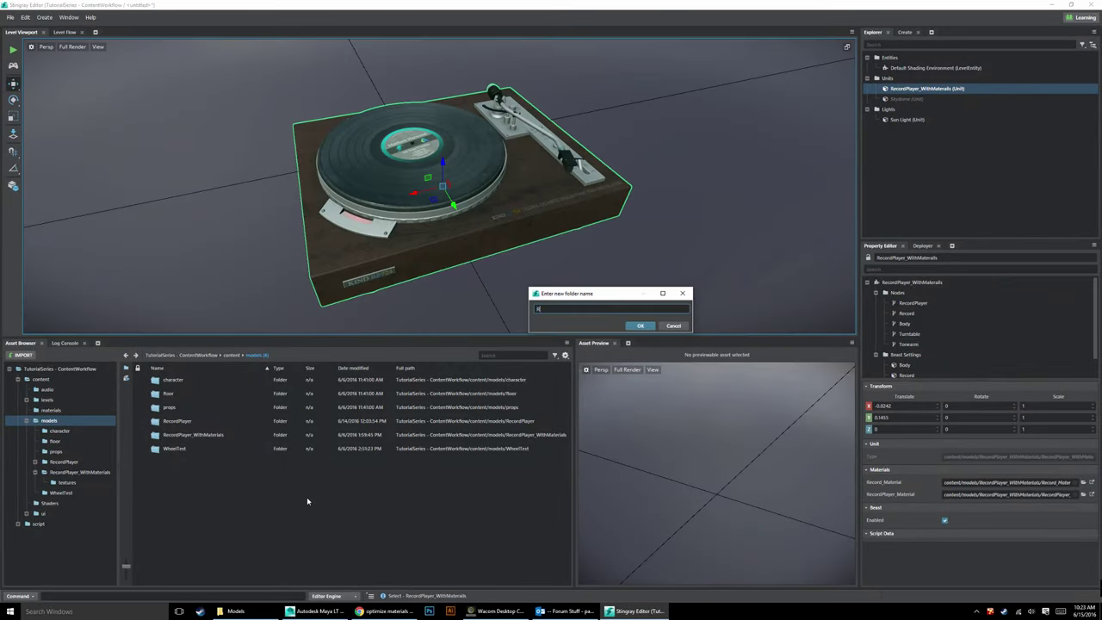
type("ecordPlayer_WithMaterials2")
key("Return")
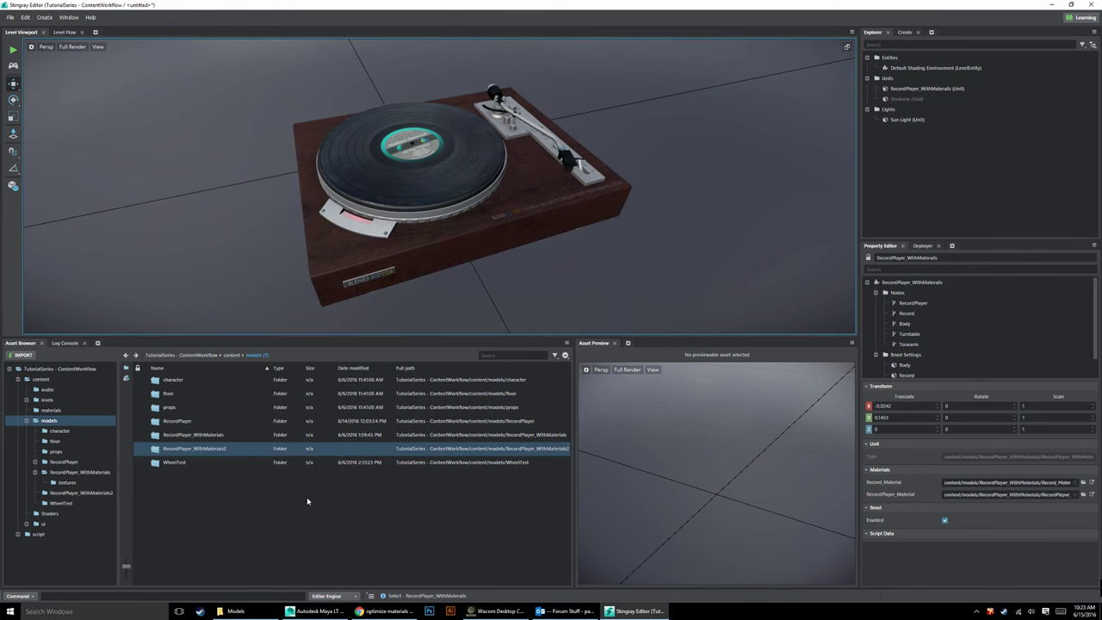
Step: Import RecordPlayer_WithMaterails2.fbx into the new RecordPlayer_WithMaterials2 folder and inspect the imported unit from another angle in the asset preview
double_click(188, 450)
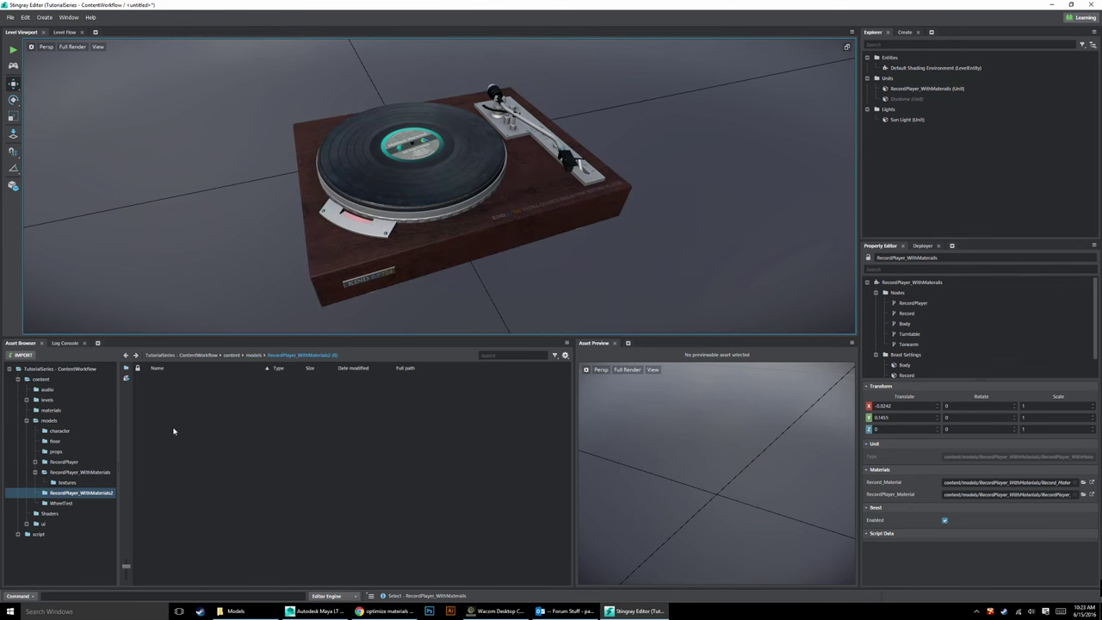
left_click(22, 355)
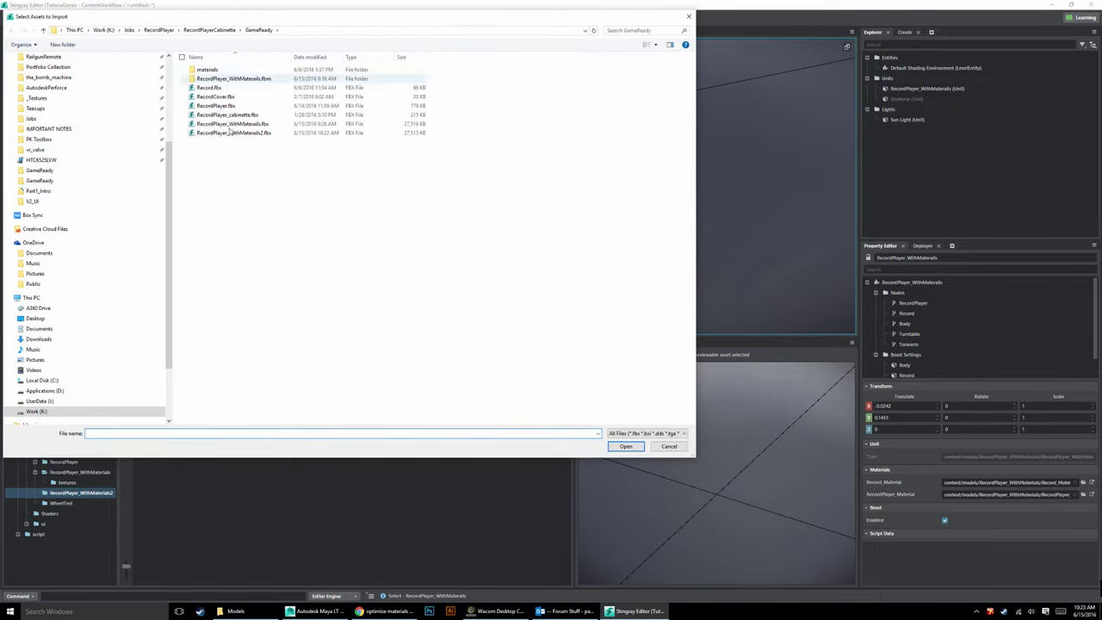
left_click(230, 133)
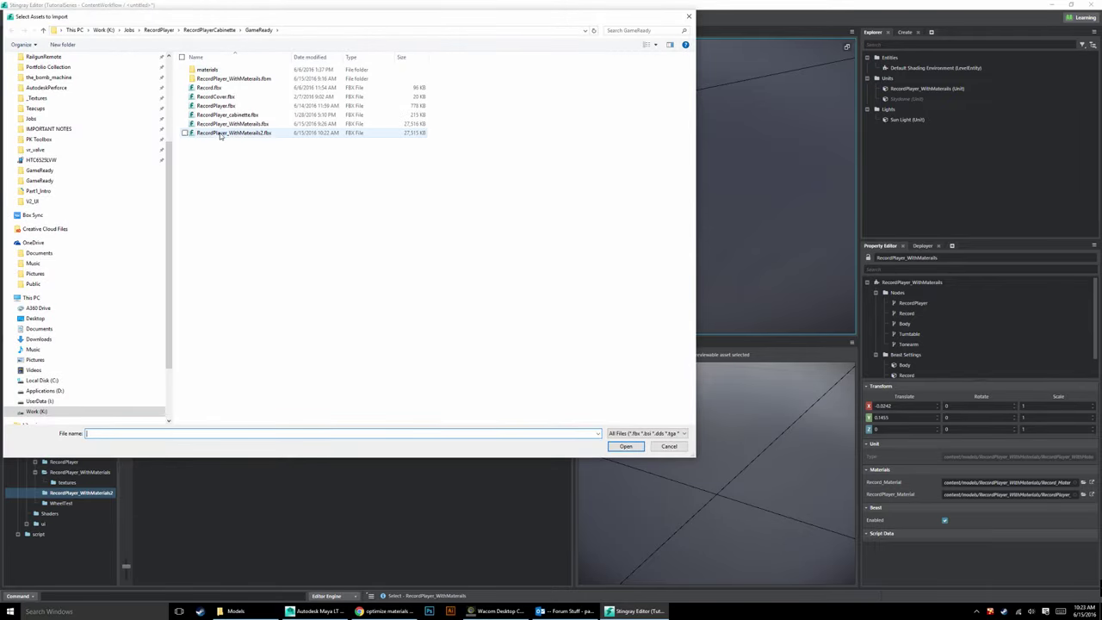
left_click(624, 447)
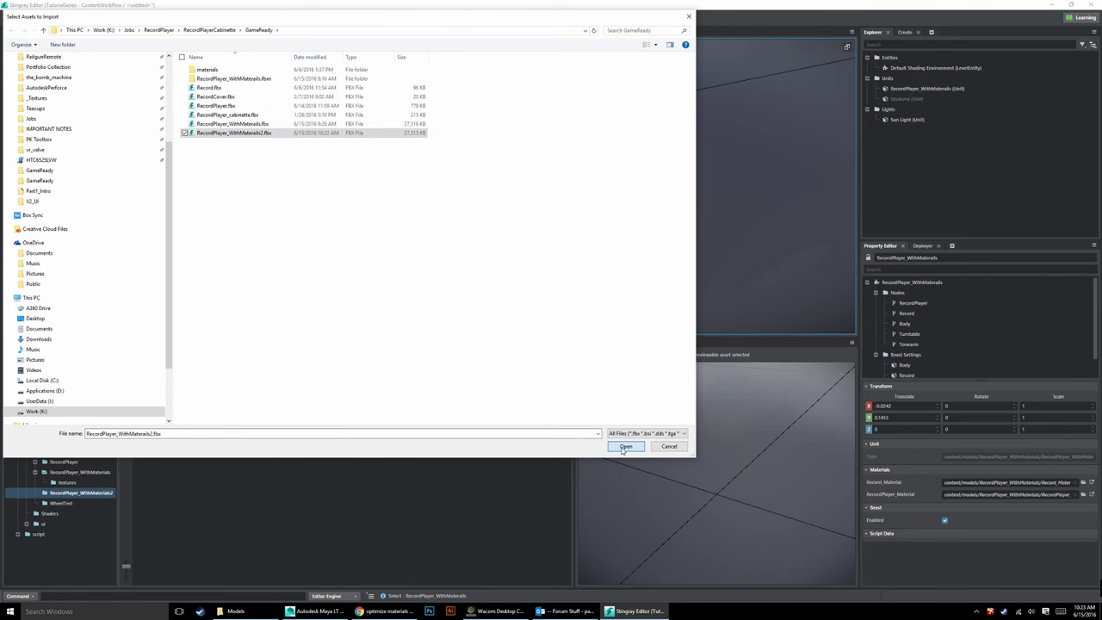
left_click(379, 350)
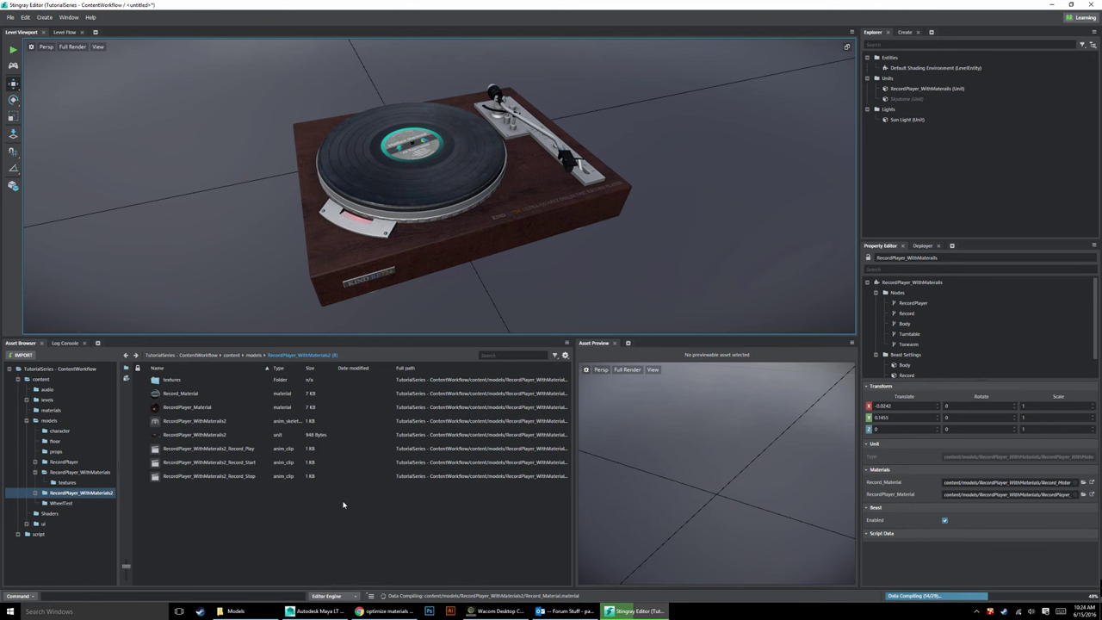
left_click(198, 435)
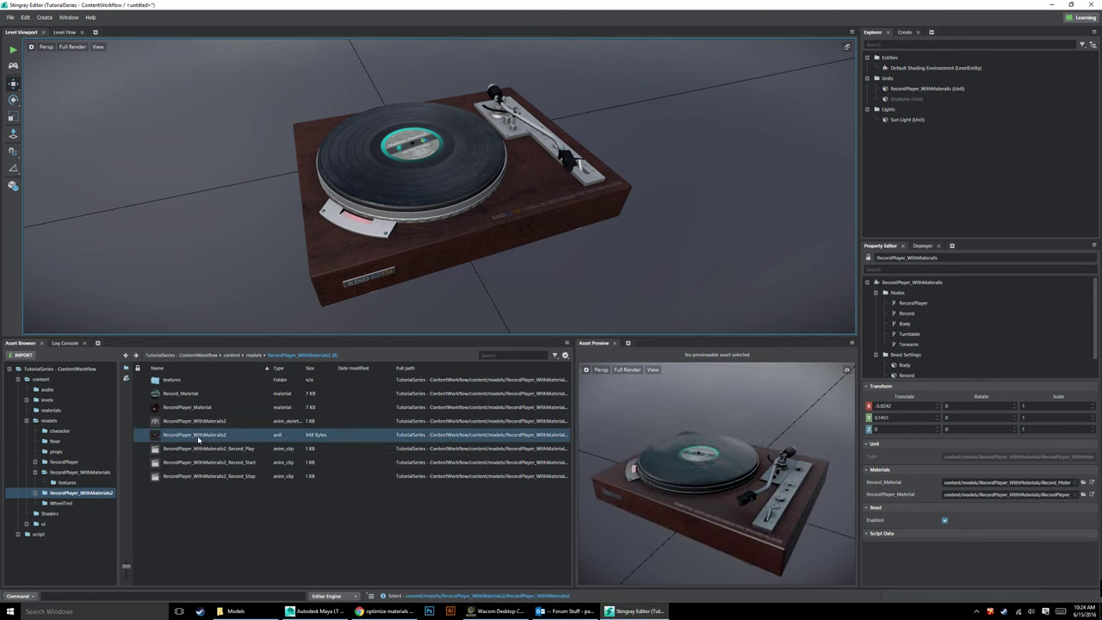
left_click_drag(743, 501, 954, 422)
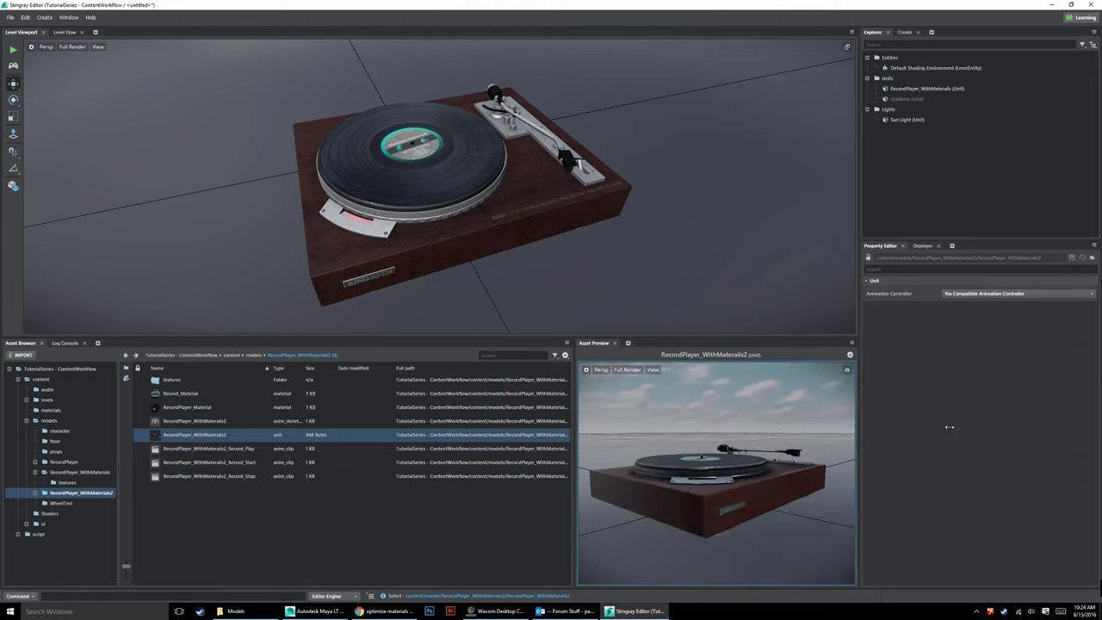